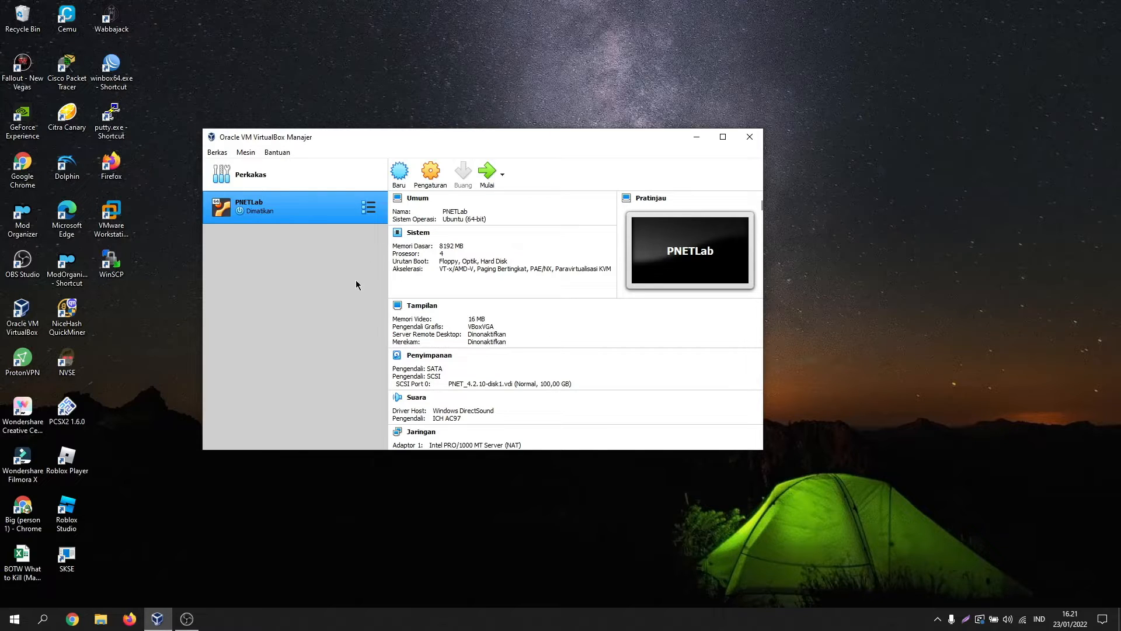
# Step: Start a new Linux Debian (64-bit) machine and name it for the homework, fixing a typo
pyautogui.click(401, 172)
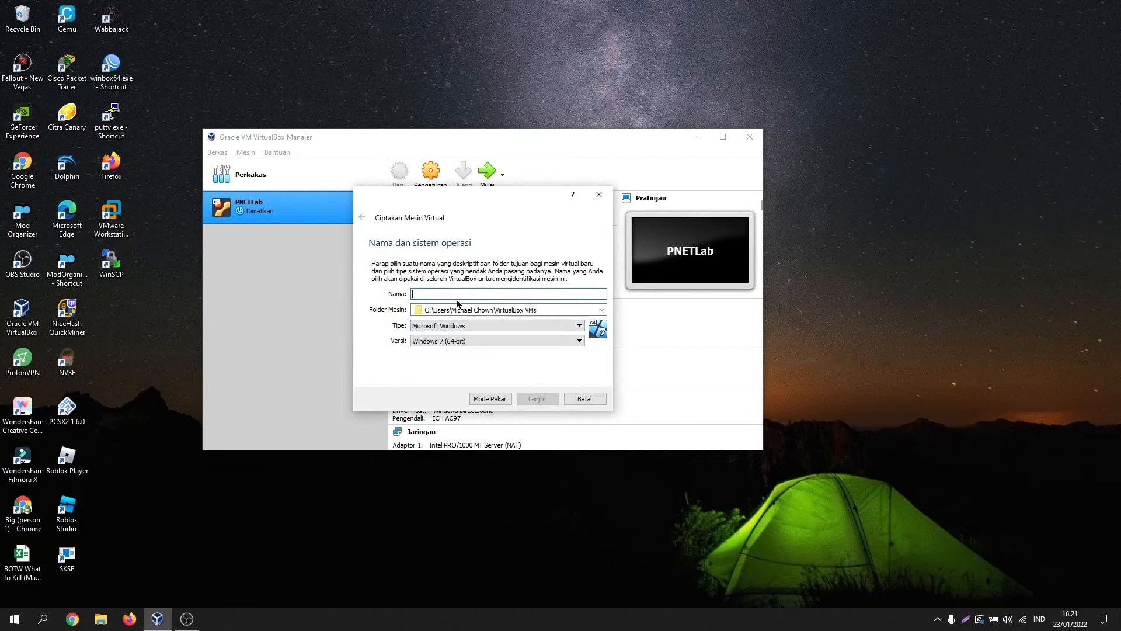
pyautogui.write('Homewro')
pyautogui.write('okr')
pyautogui.write('r')
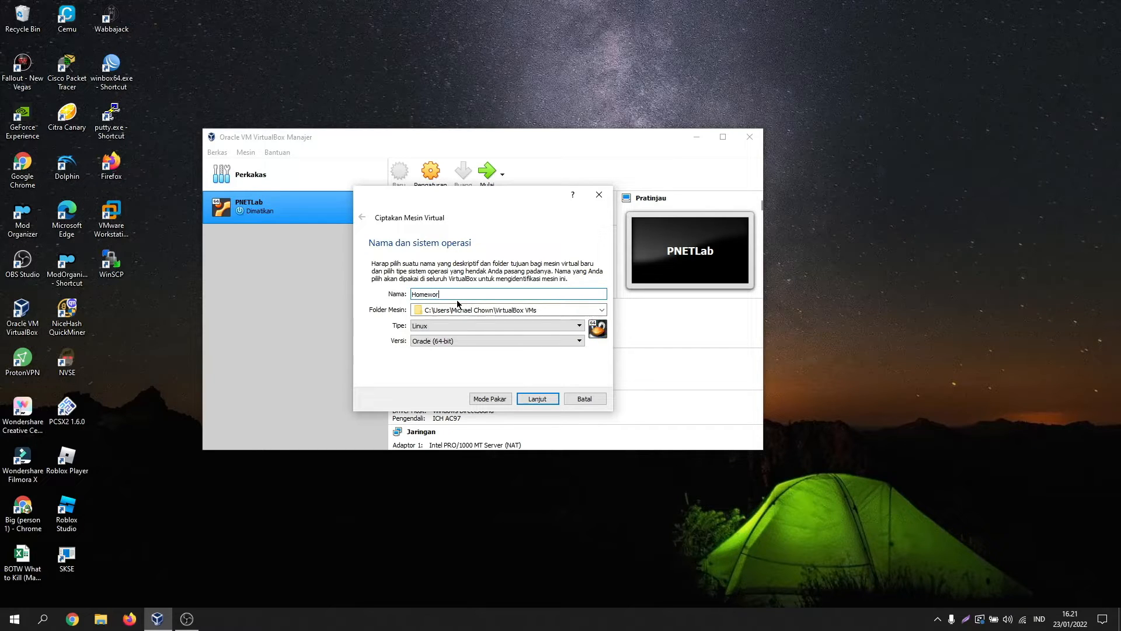
pyautogui.write('k_debian_michael')
pyautogui.press('Left')
pyautogui.press('BackSpace')
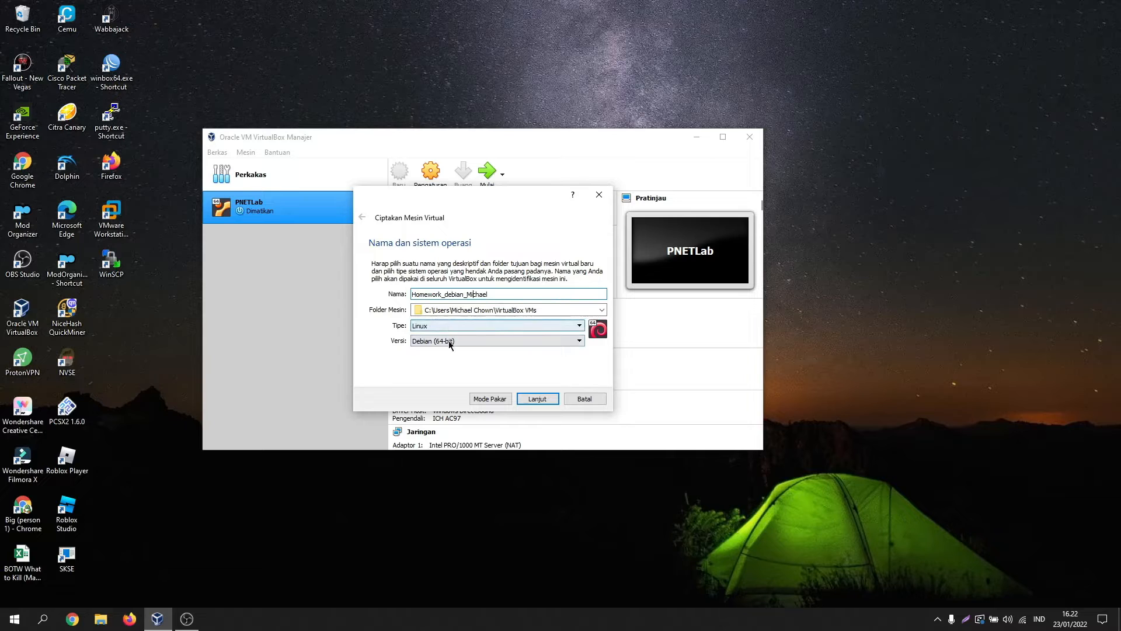
pyautogui.click(549, 400)
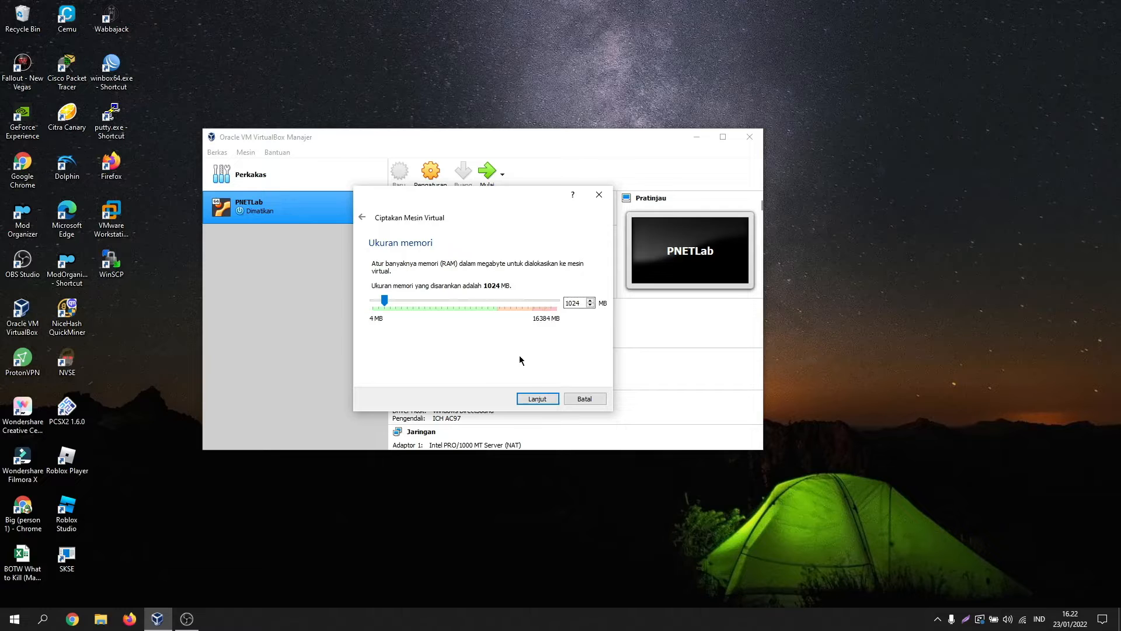
# Step: Keep 1024 MB memory and create a dynamically allocated 50 GB VDI disk
pyautogui.click(532, 402)
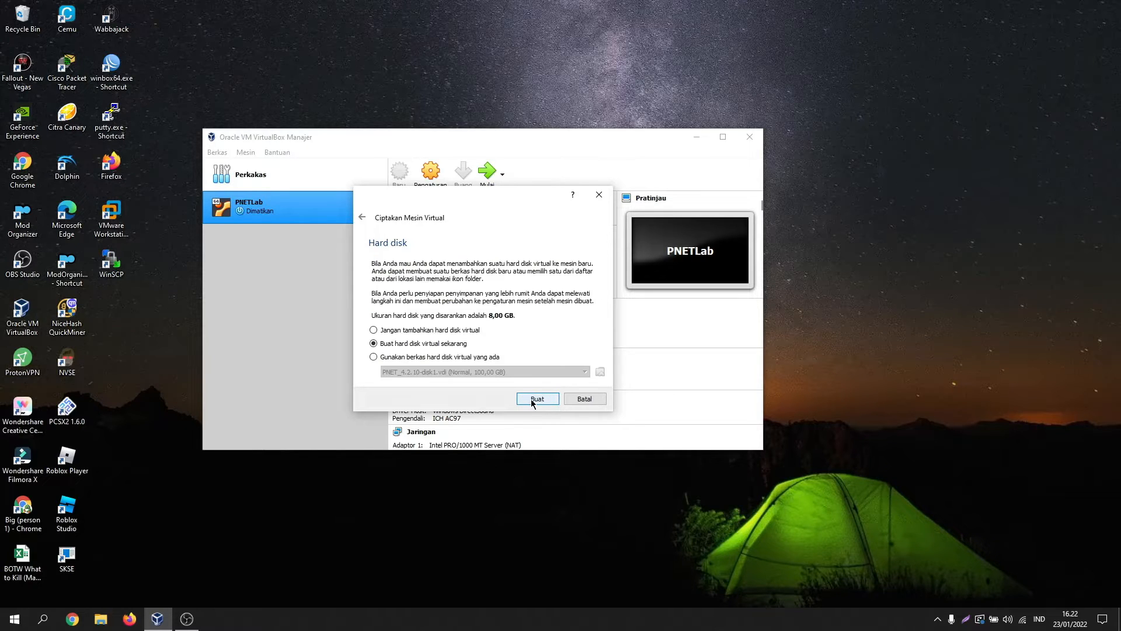
pyautogui.click(549, 403)
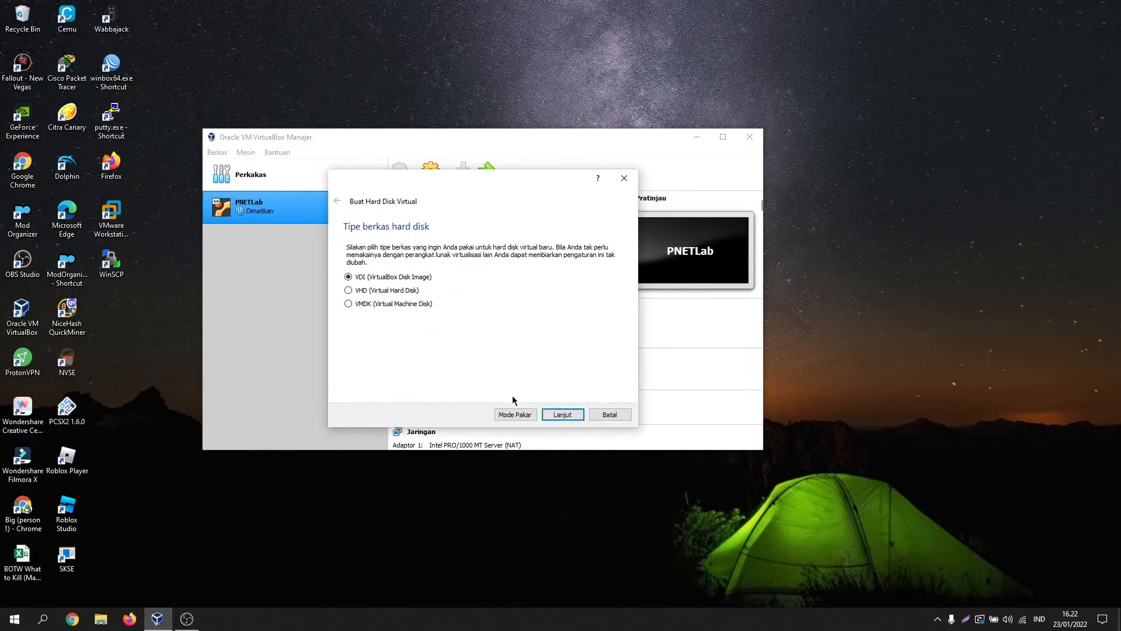
pyautogui.click(566, 415)
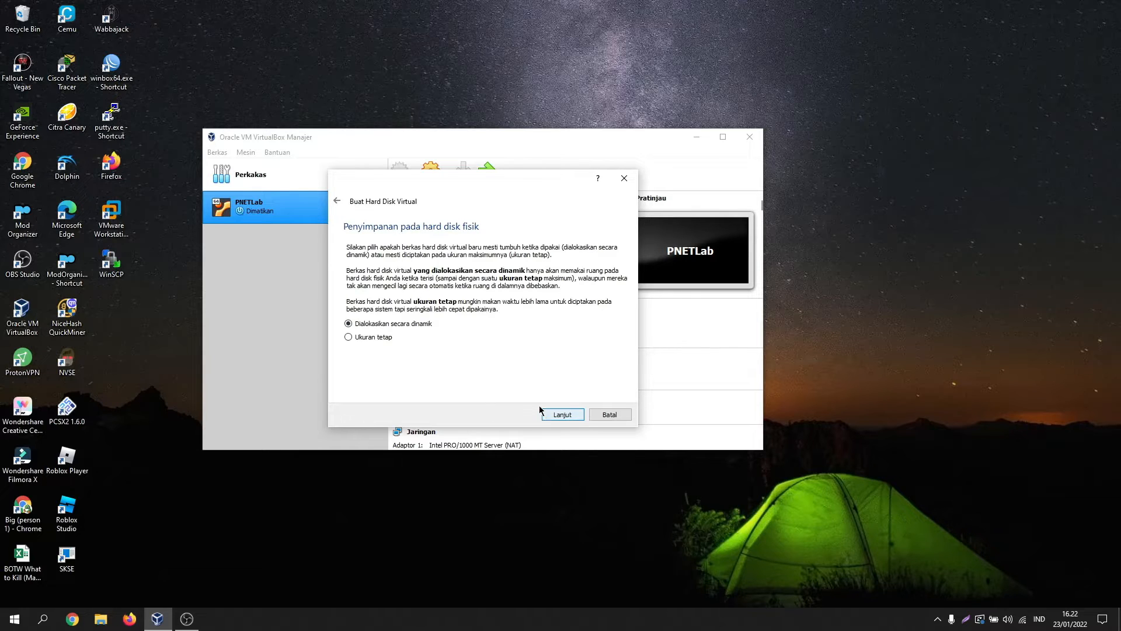
pyautogui.click(571, 415)
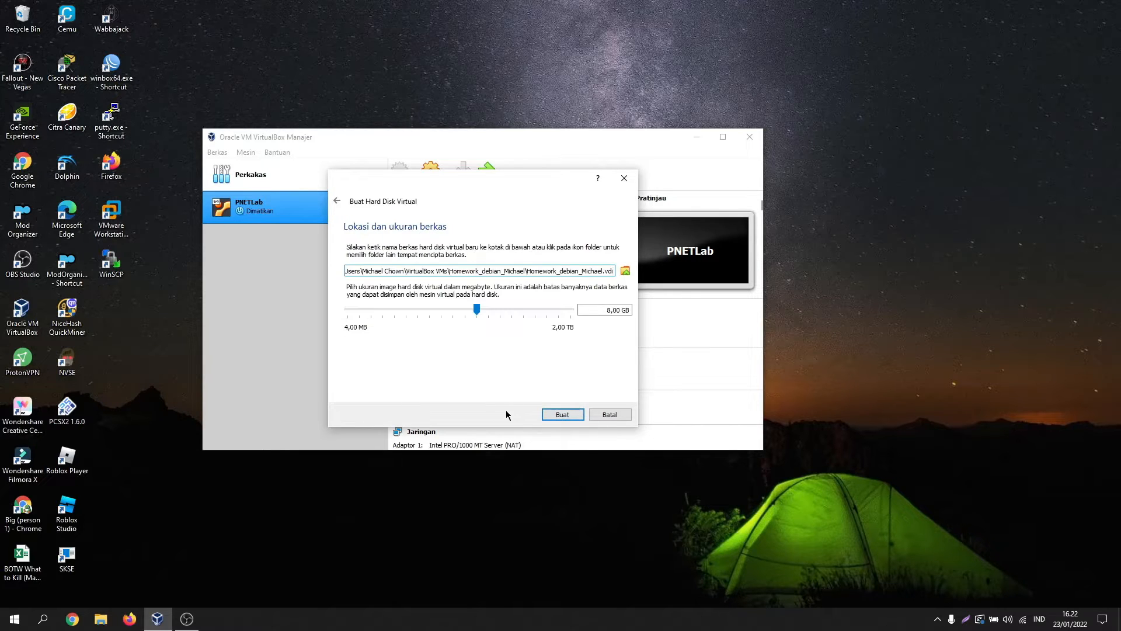
pyautogui.click(610, 312)
pyautogui.press('BackSpace')
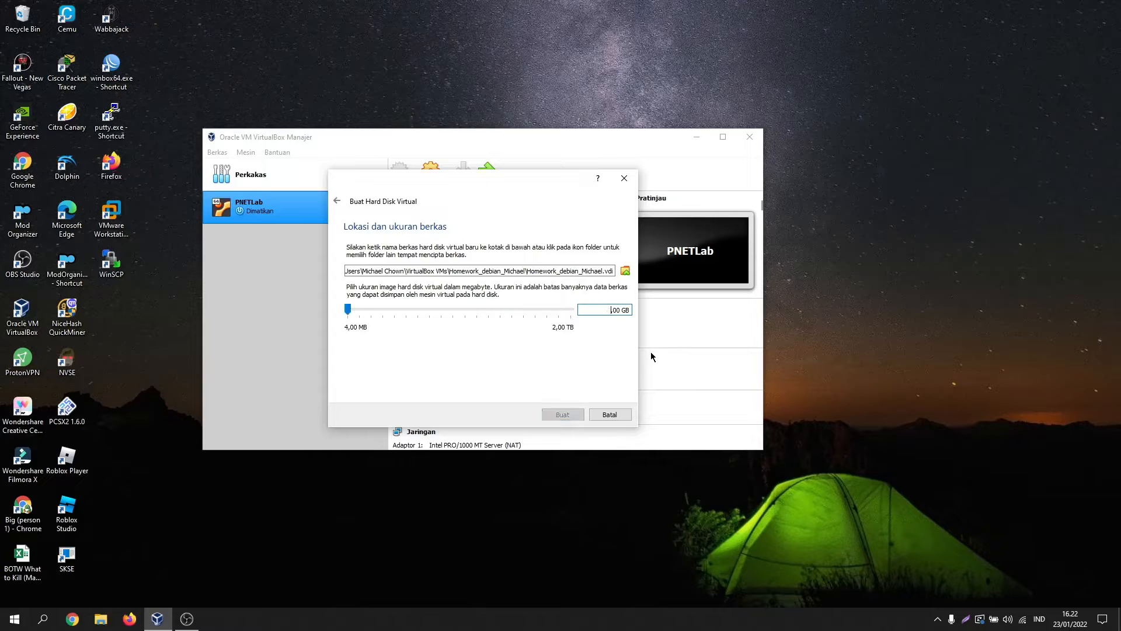
pyautogui.write('50')
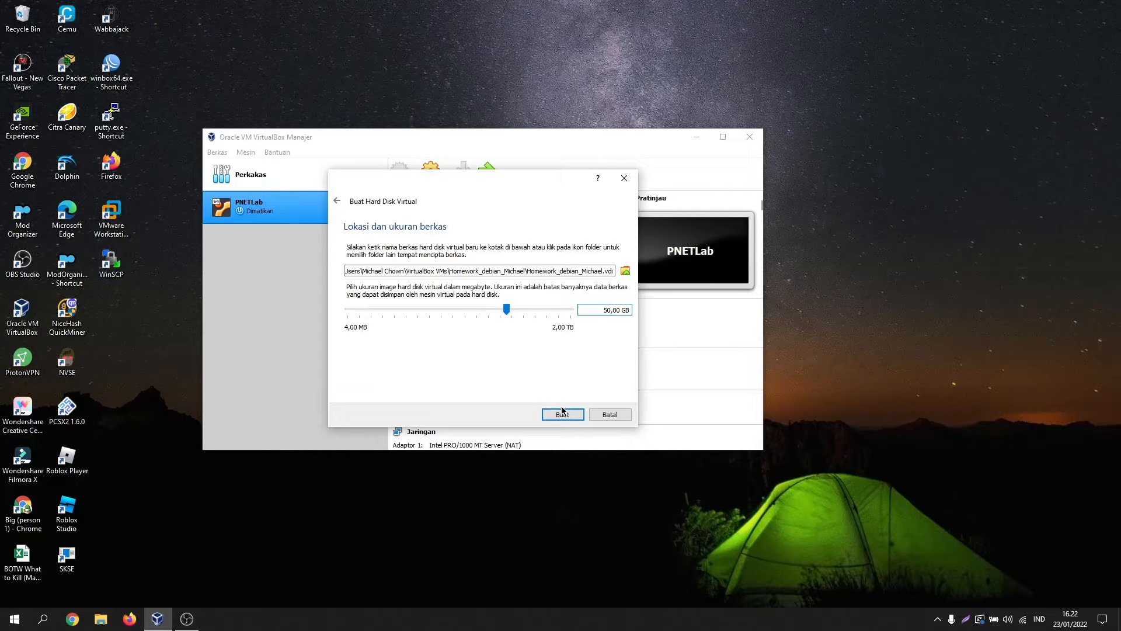
pyautogui.click(564, 418)
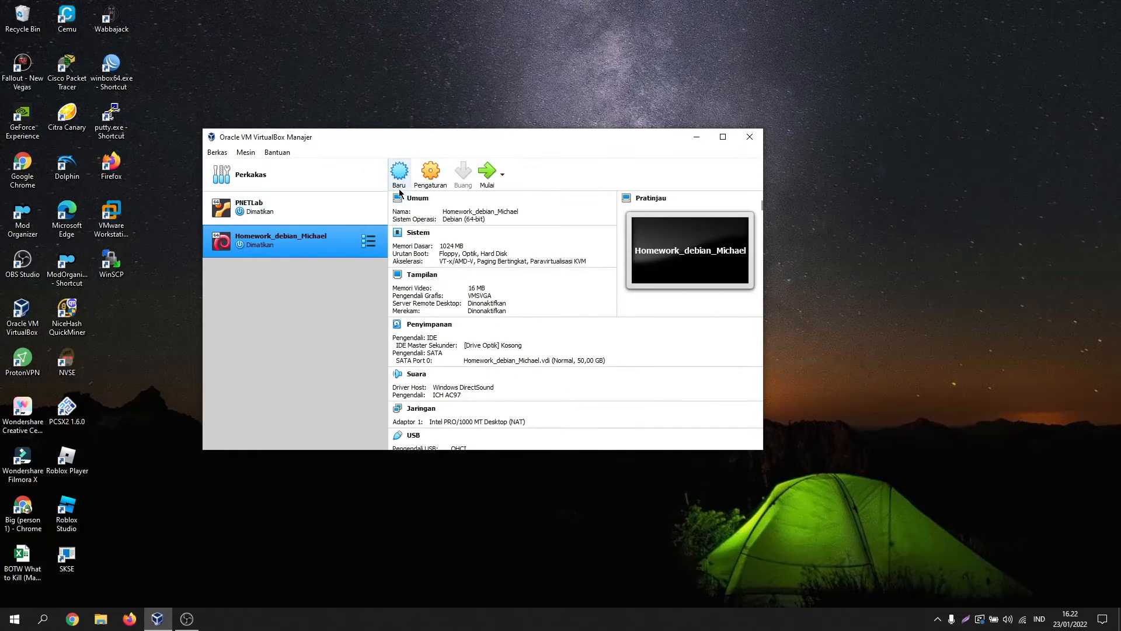
# Step: Attach debian-9.7.0-amd64-DVD-1.iso to the empty IDE optical drive in Storage settings
pyautogui.click(431, 172)
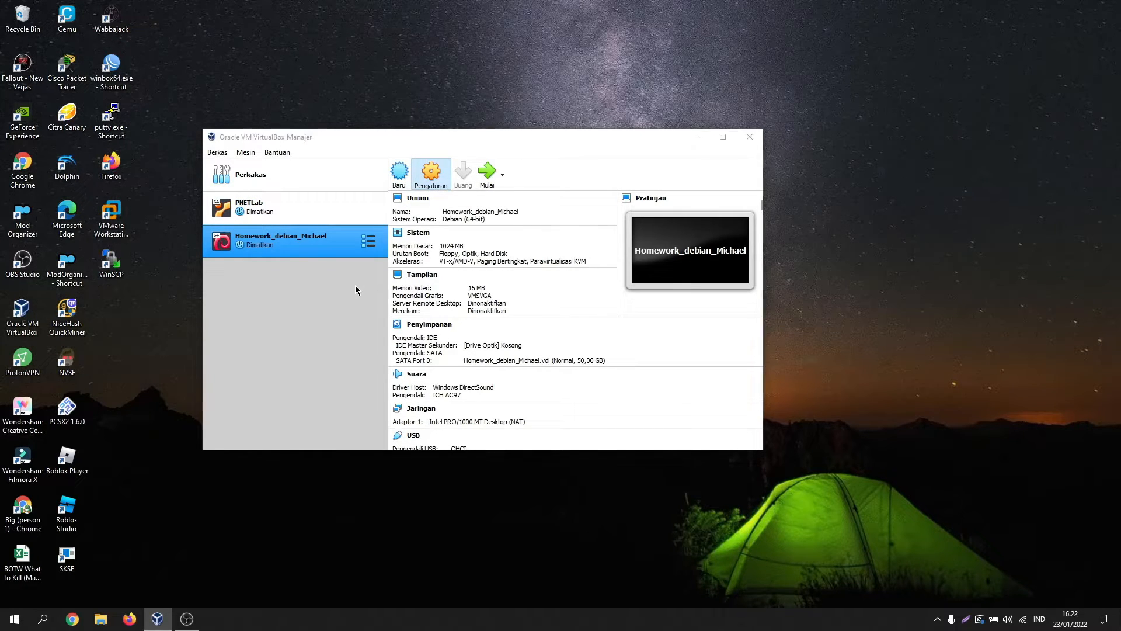
pyautogui.click(335, 228)
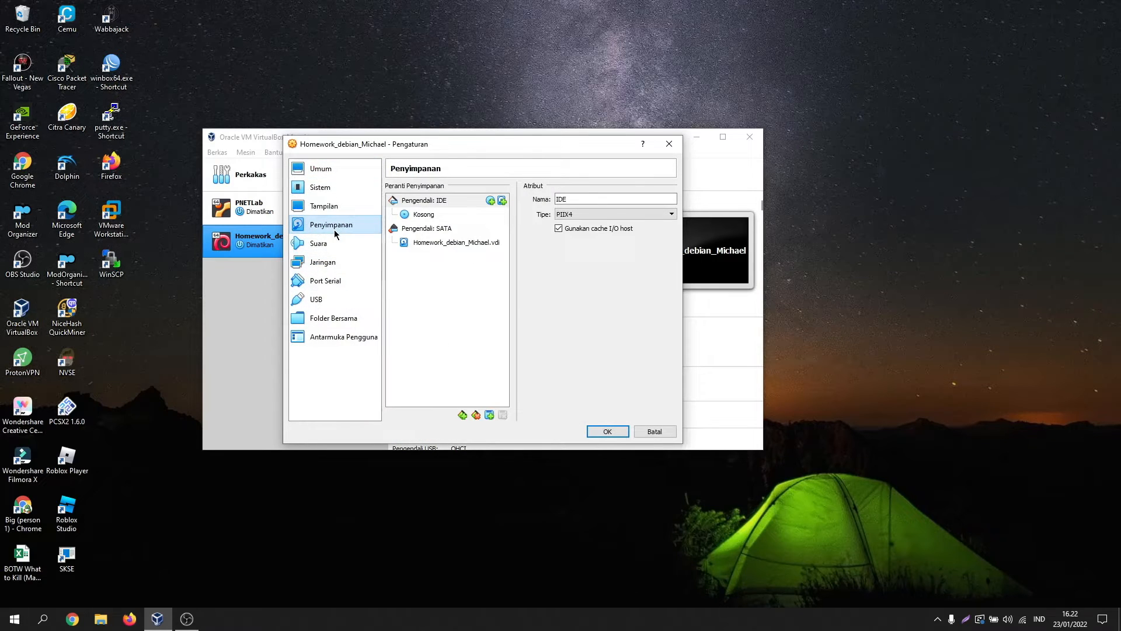
pyautogui.click(431, 215)
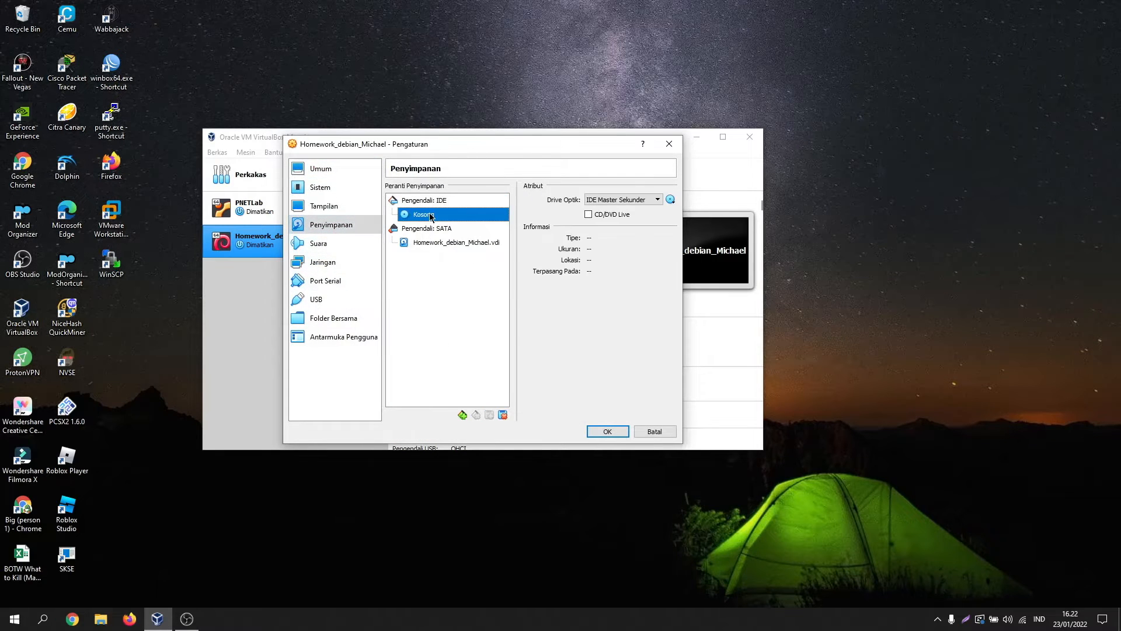
pyautogui.click(670, 201)
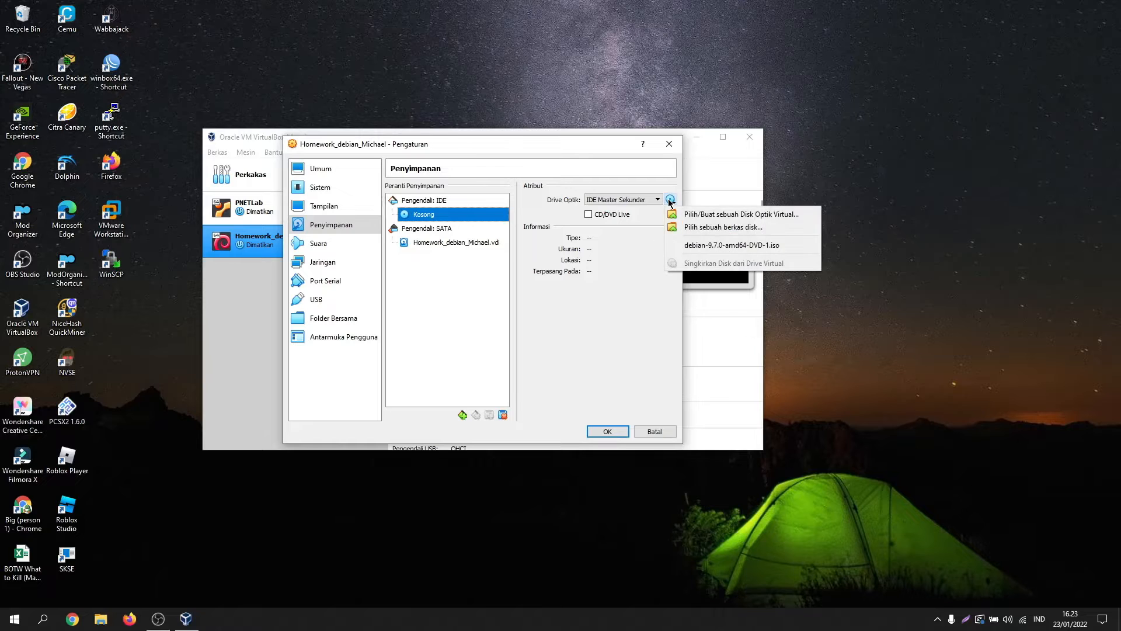
pyautogui.click(698, 227)
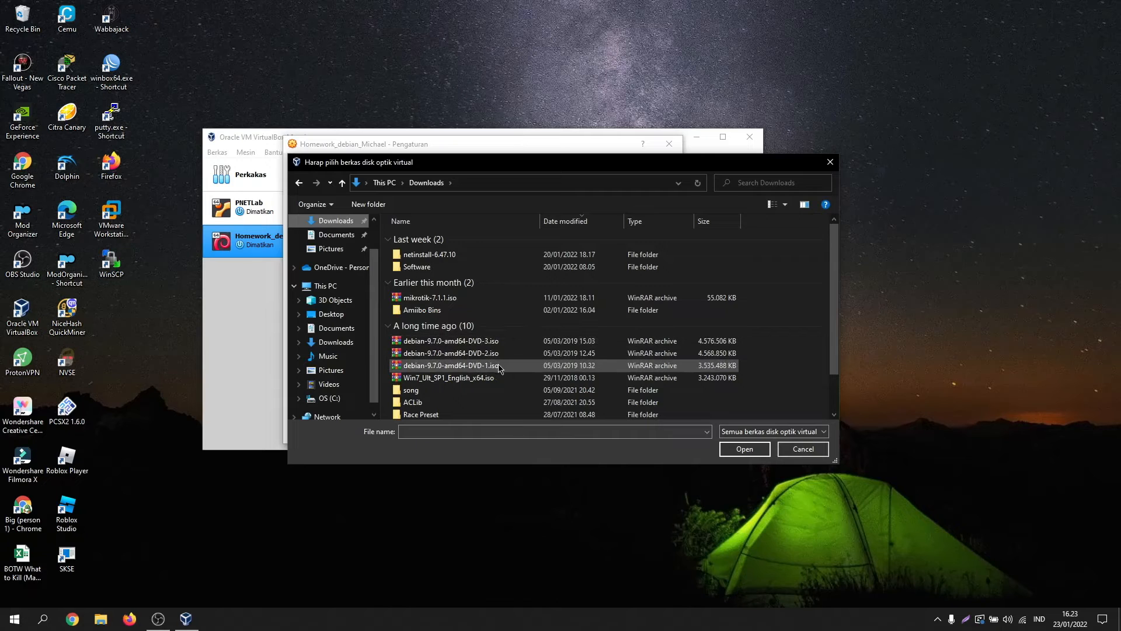
pyautogui.click(499, 367)
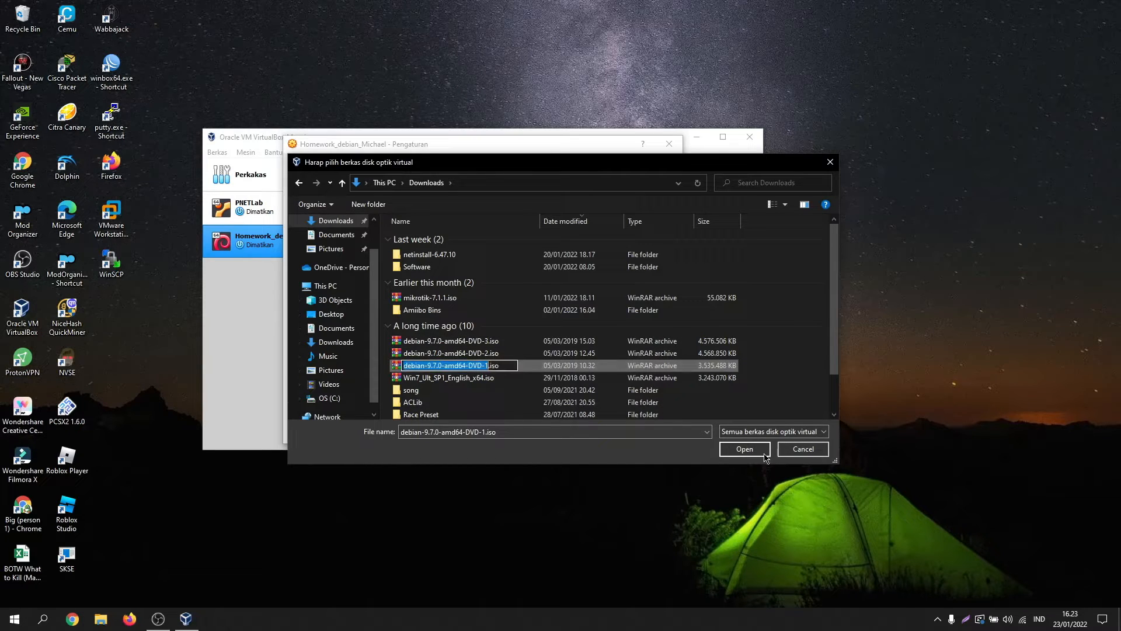
pyautogui.click(749, 451)
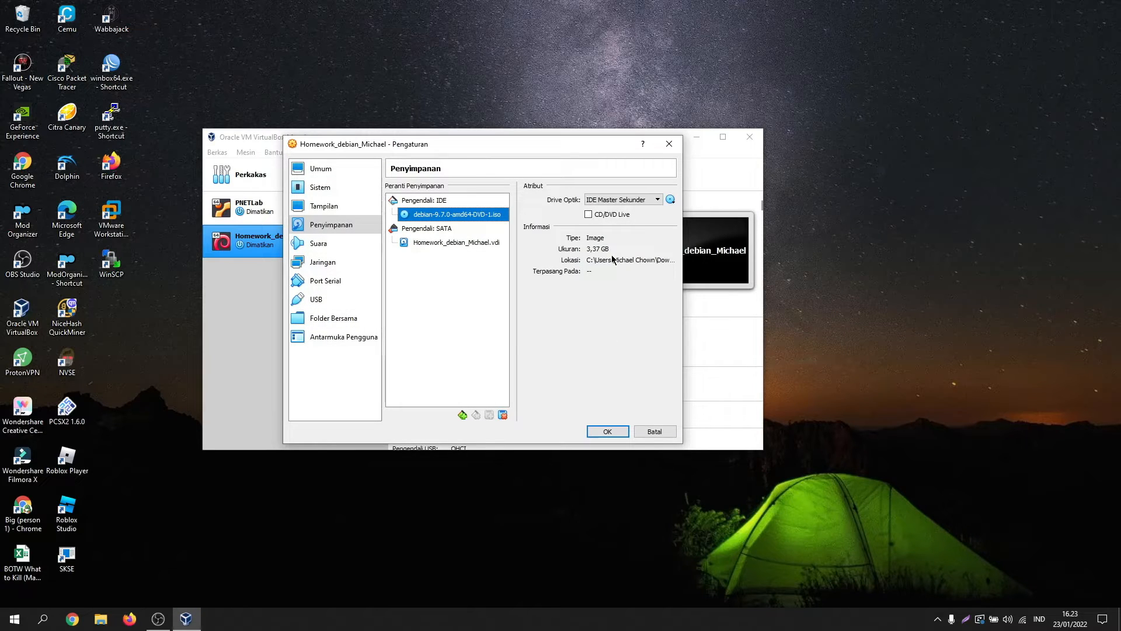
# Step: Check the attached ISO image's type, size and location
pyautogui.click(591, 261)
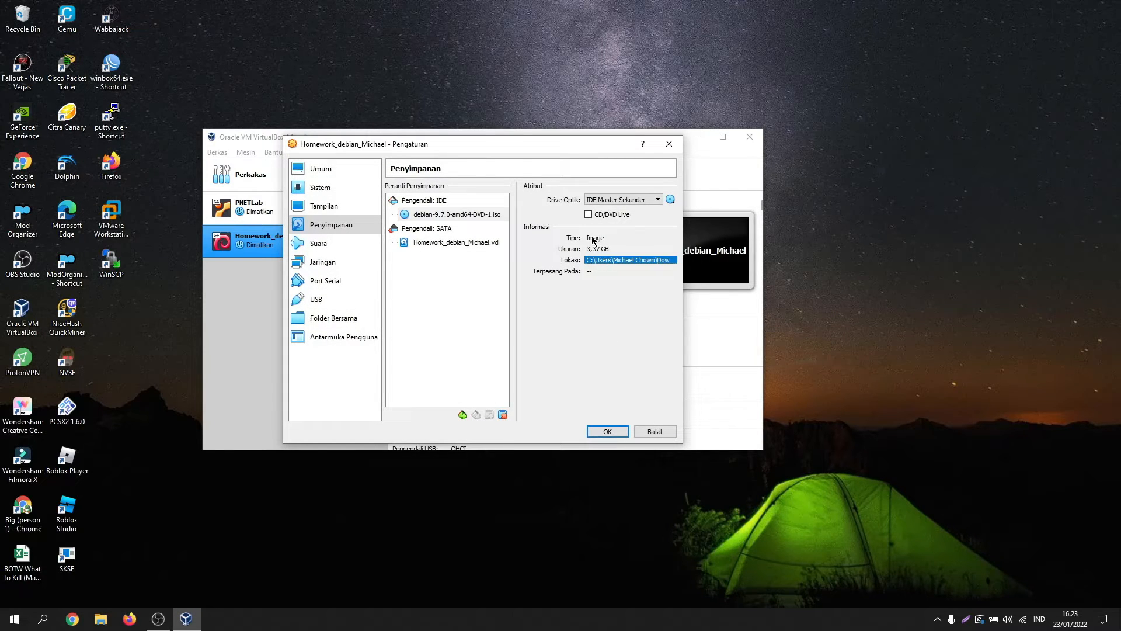
pyautogui.click(593, 238)
pyautogui.click(610, 250)
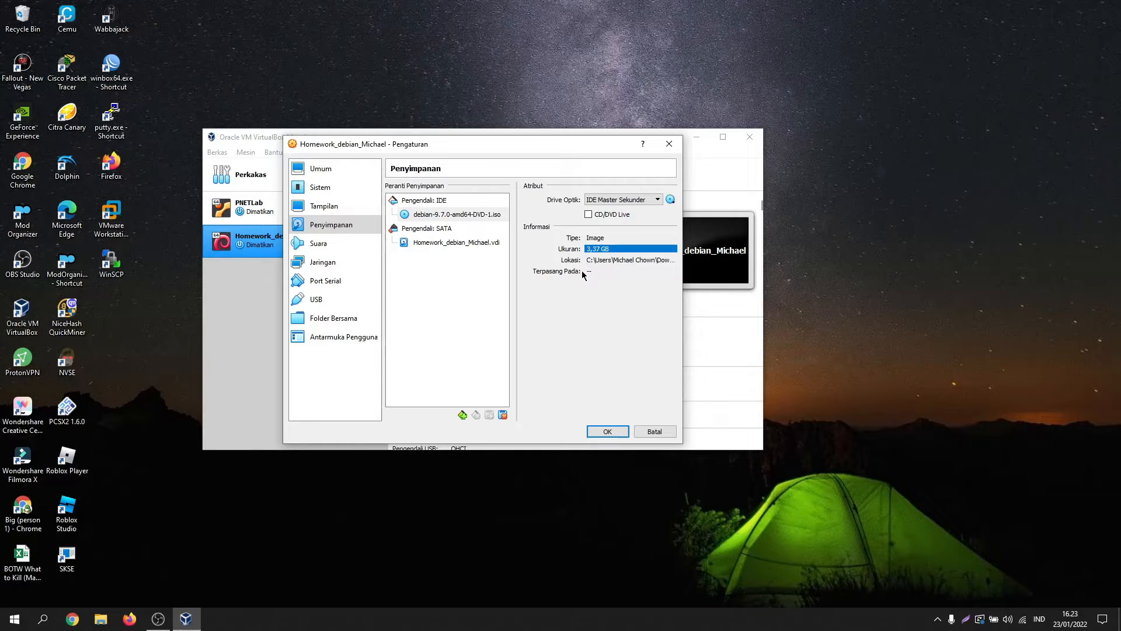
pyautogui.click(633, 260)
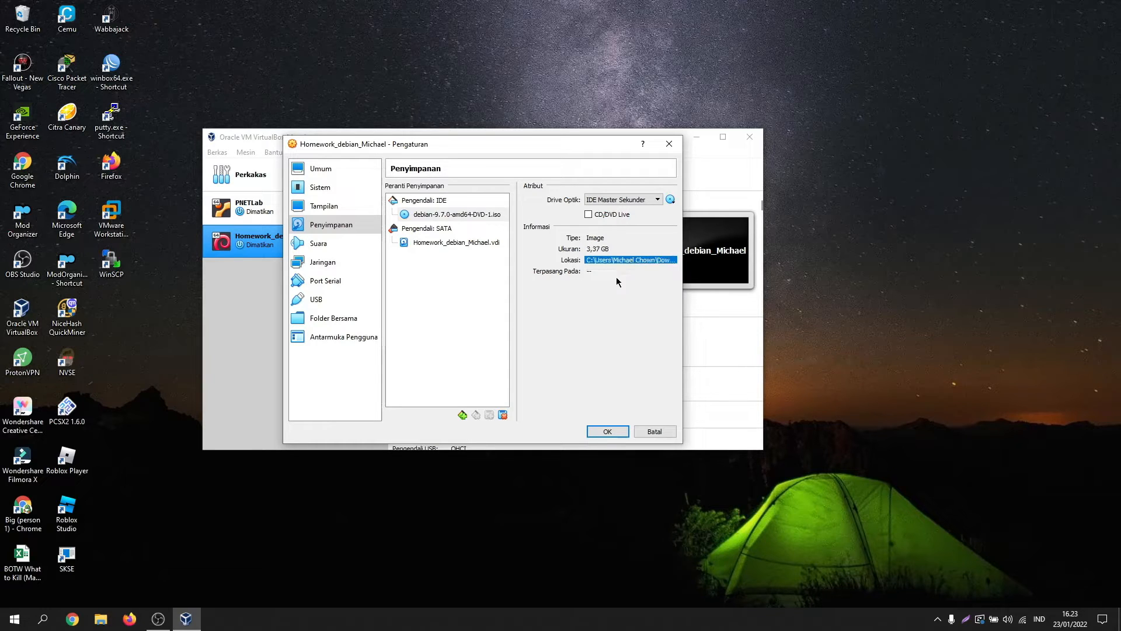
# Step: Put Adapter 1 on the VirtualBox Host-Only Ethernet Adapter, save the settings, and start the VM
pyautogui.click(347, 269)
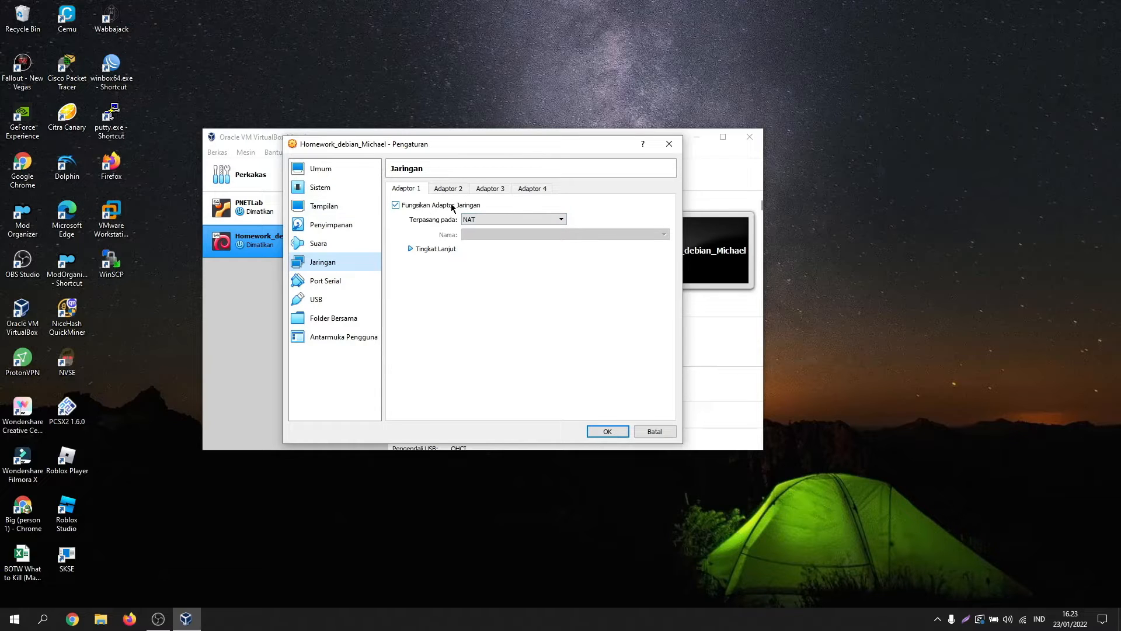
pyautogui.click(488, 221)
pyautogui.click(517, 252)
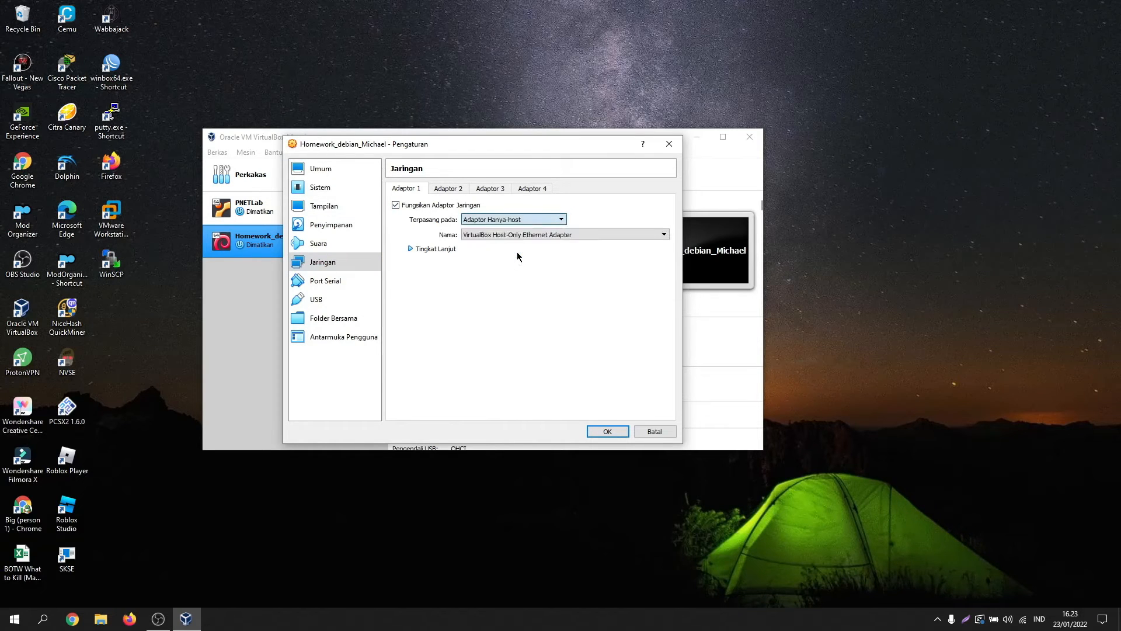
pyautogui.click(503, 235)
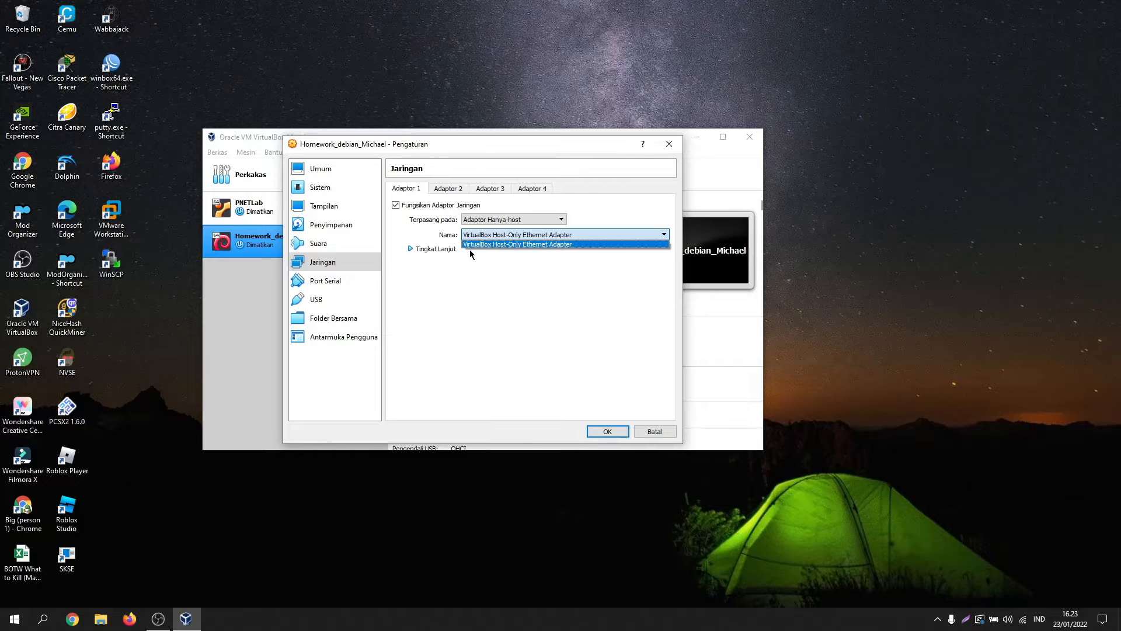
pyautogui.click(477, 250)
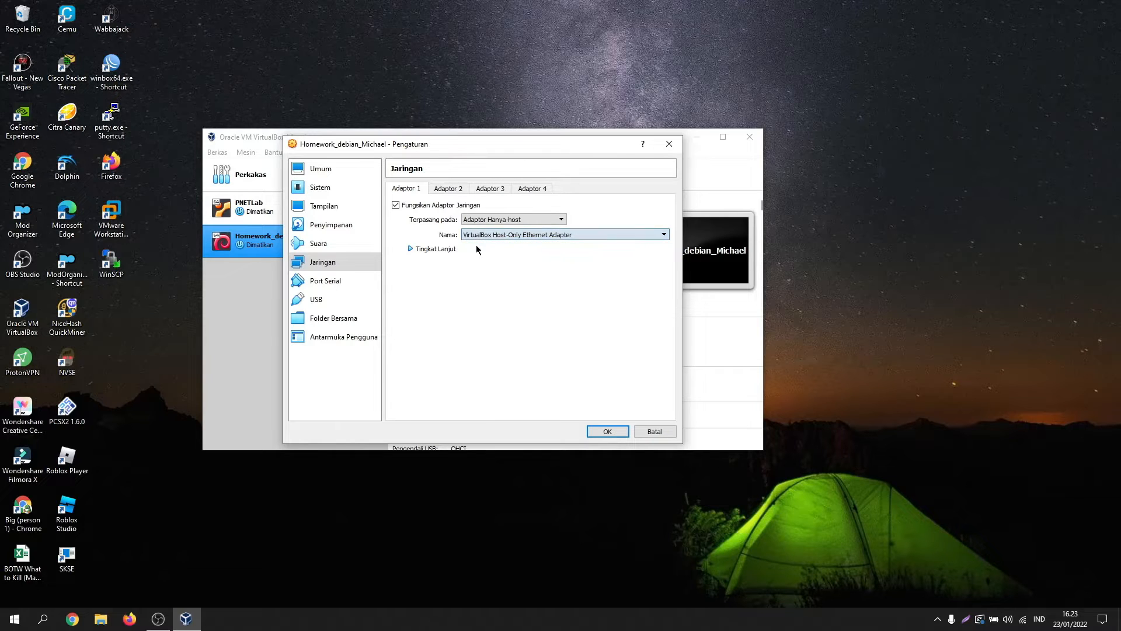
pyautogui.click(608, 431)
pyautogui.click(487, 172)
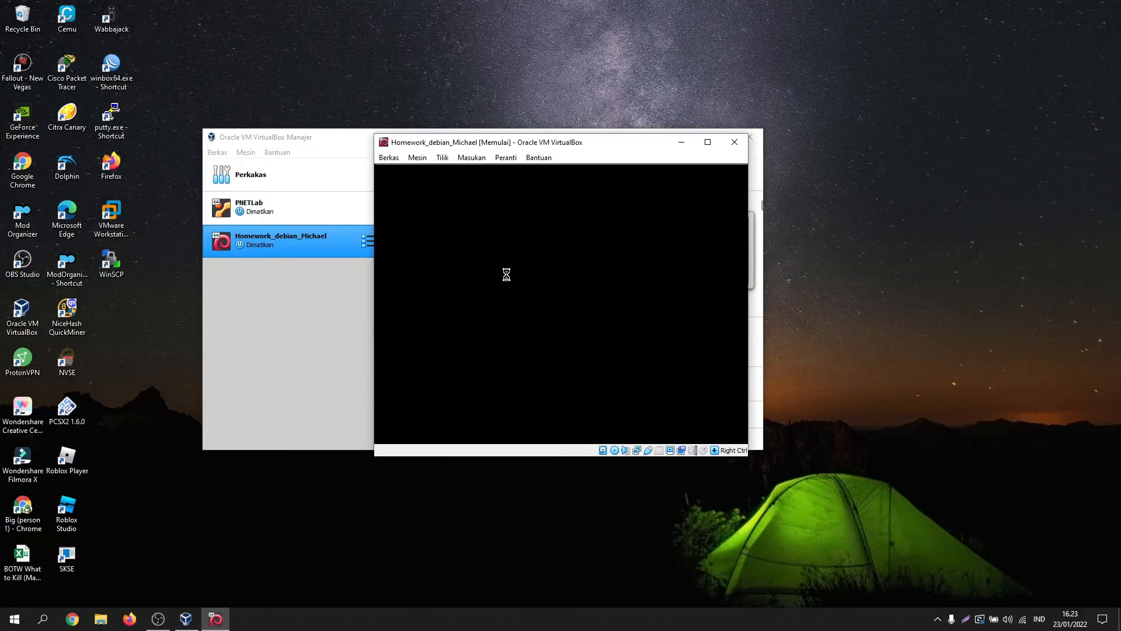
# Step: Maximize the VM window and begin the Graphical install with English as the language
pyautogui.click(708, 142)
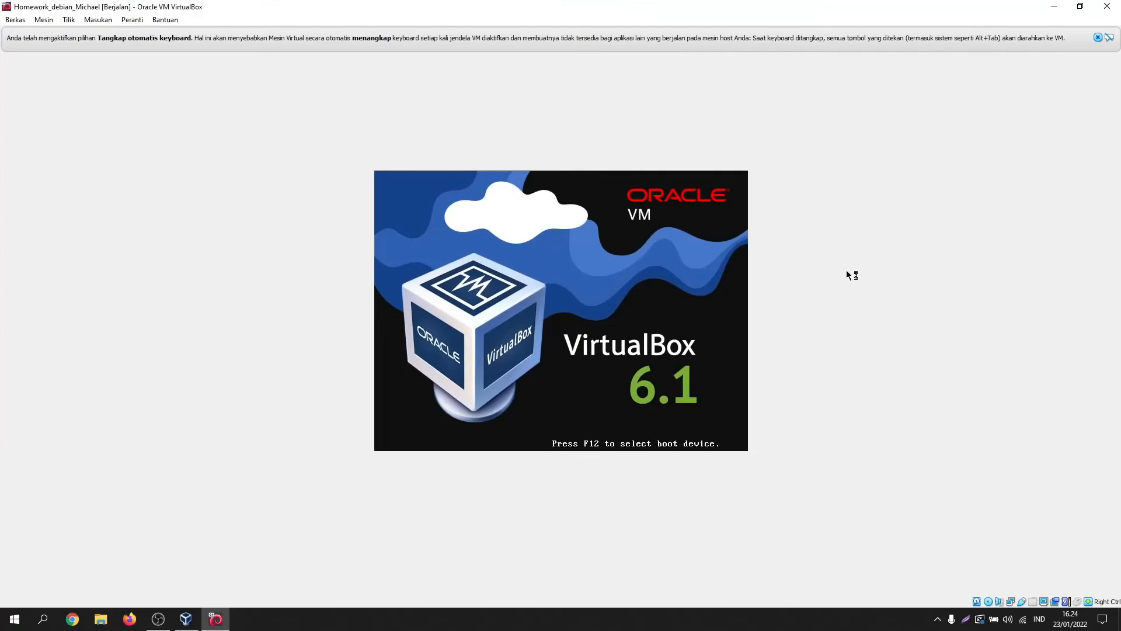
pyautogui.click(1098, 38)
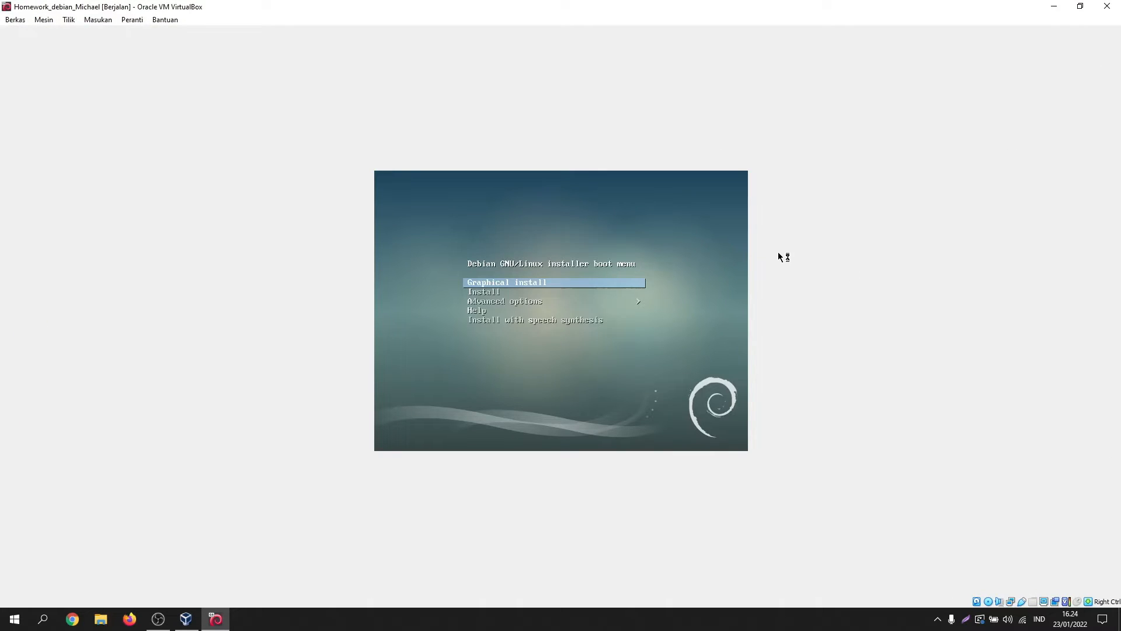
pyautogui.press('Return')
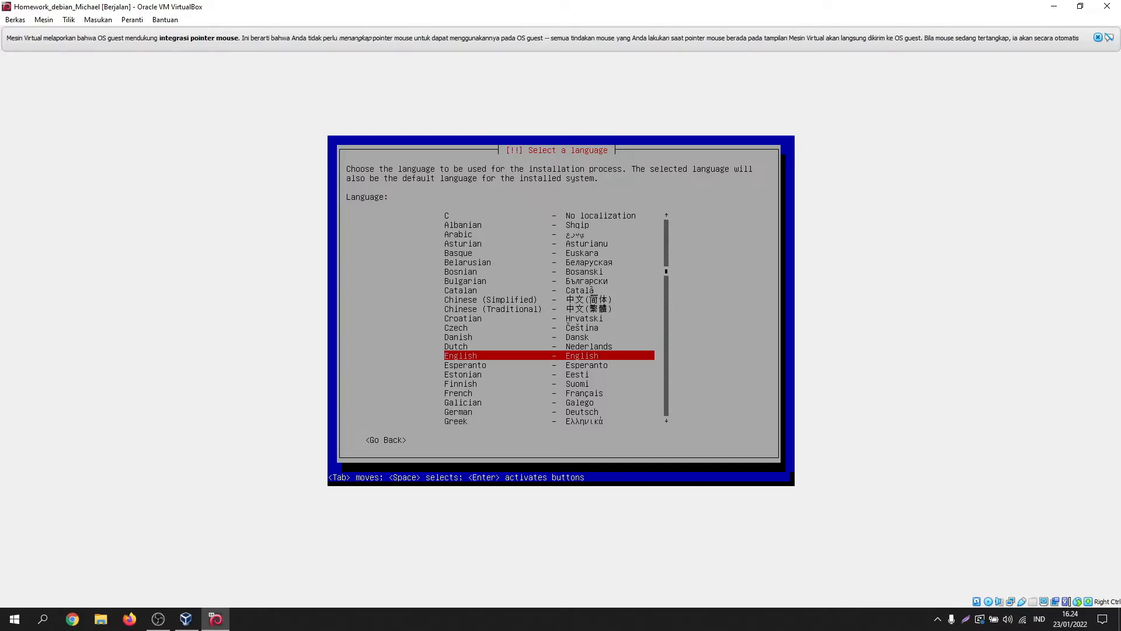
pyautogui.press('Return')
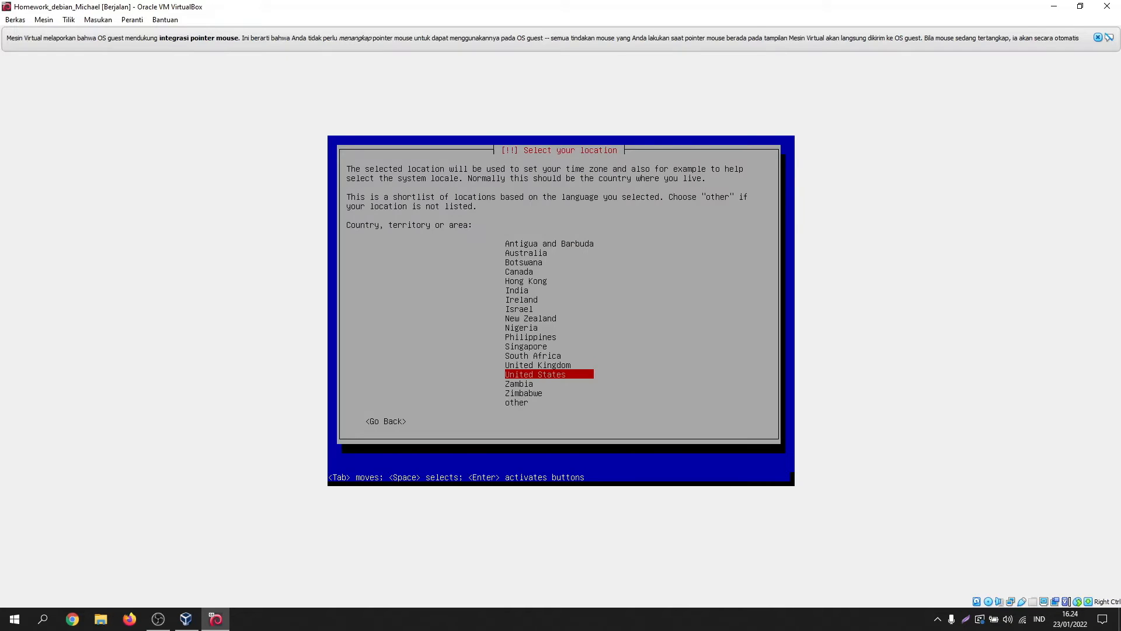
# Step: Set the location to Indonesia via other > Asia
pyautogui.press('Down')
pyautogui.press('Down')
pyautogui.press('Down')
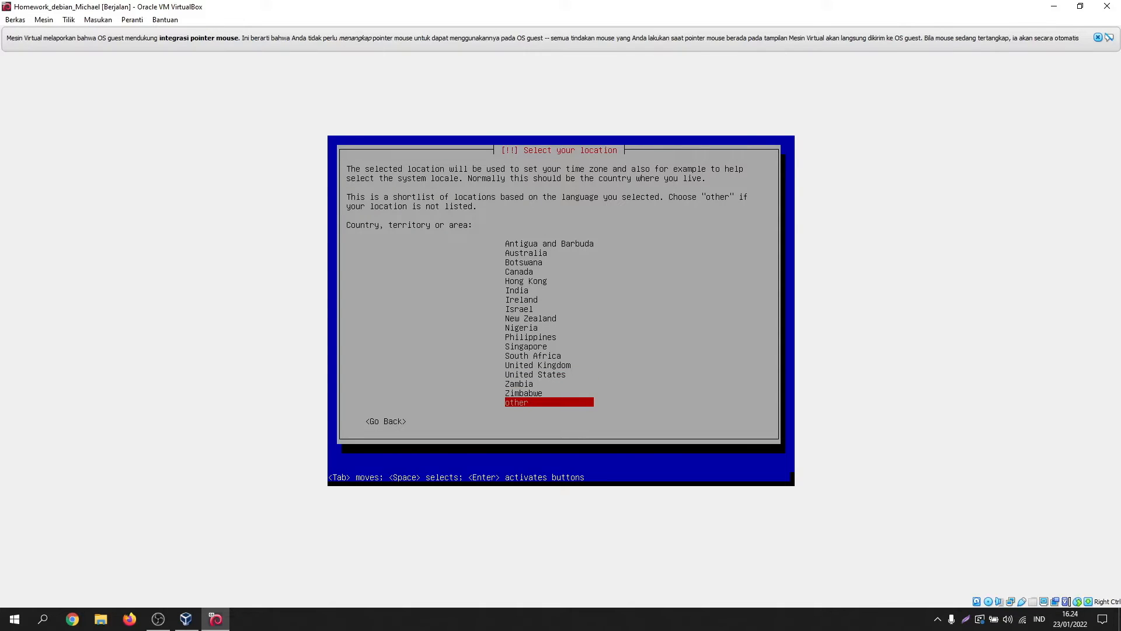
pyautogui.press('Return')
pyautogui.press('Up')
pyautogui.press('Up')
pyautogui.press('Up')
pyautogui.press('Up')
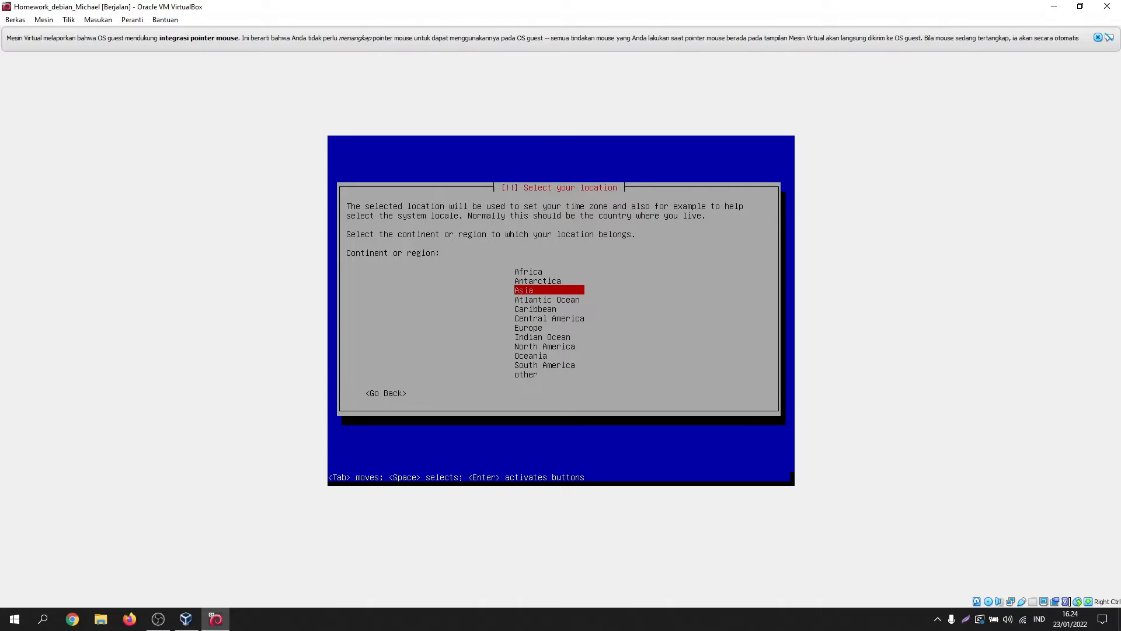
pyautogui.press('Return')
pyautogui.press('Down')
pyautogui.press('Down')
pyautogui.press('Down')
pyautogui.press('Down')
pyautogui.press('Down')
pyautogui.press('Down')
pyautogui.press('Down')
pyautogui.press('Down')
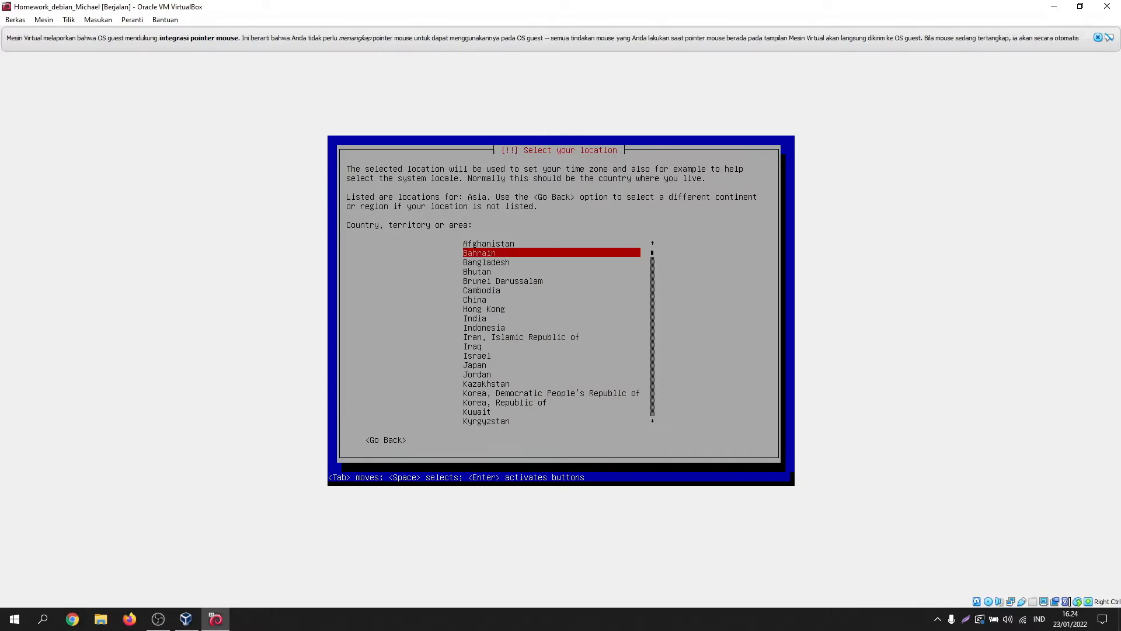
pyautogui.press('Down')
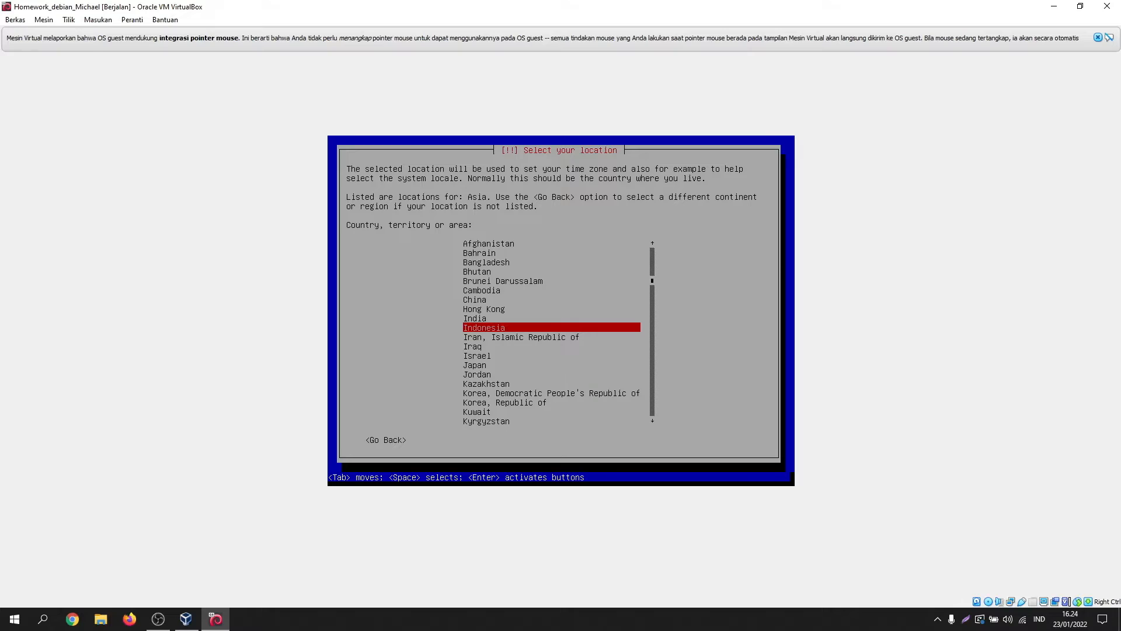
pyautogui.press('Return')
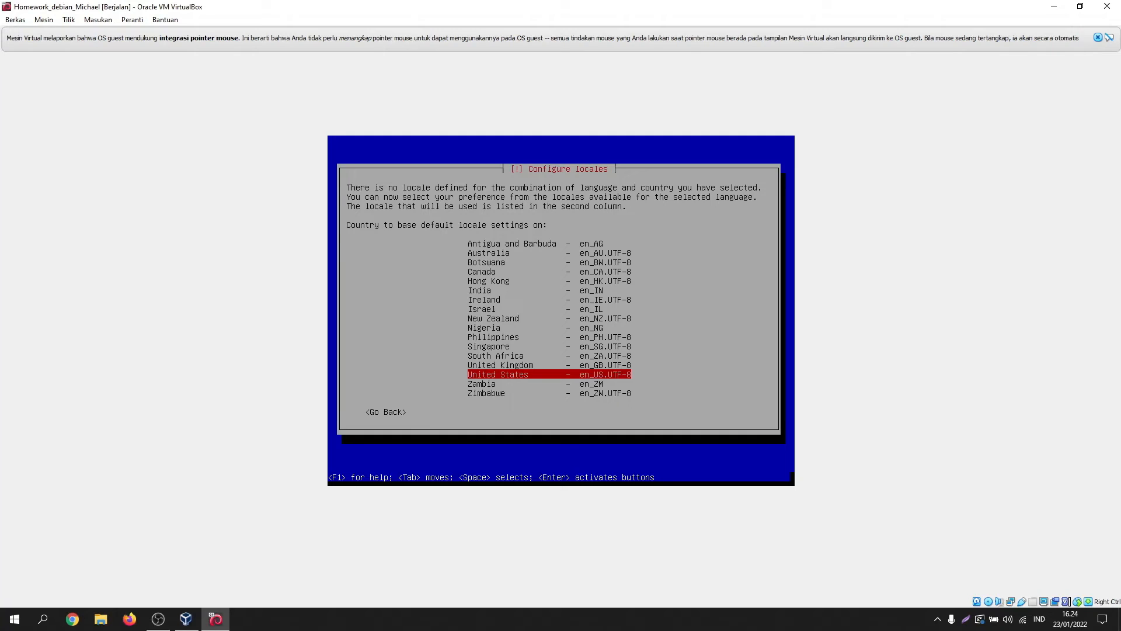
# Step: Keep the United States locale and the American English keyboard layout
pyautogui.press('Return')
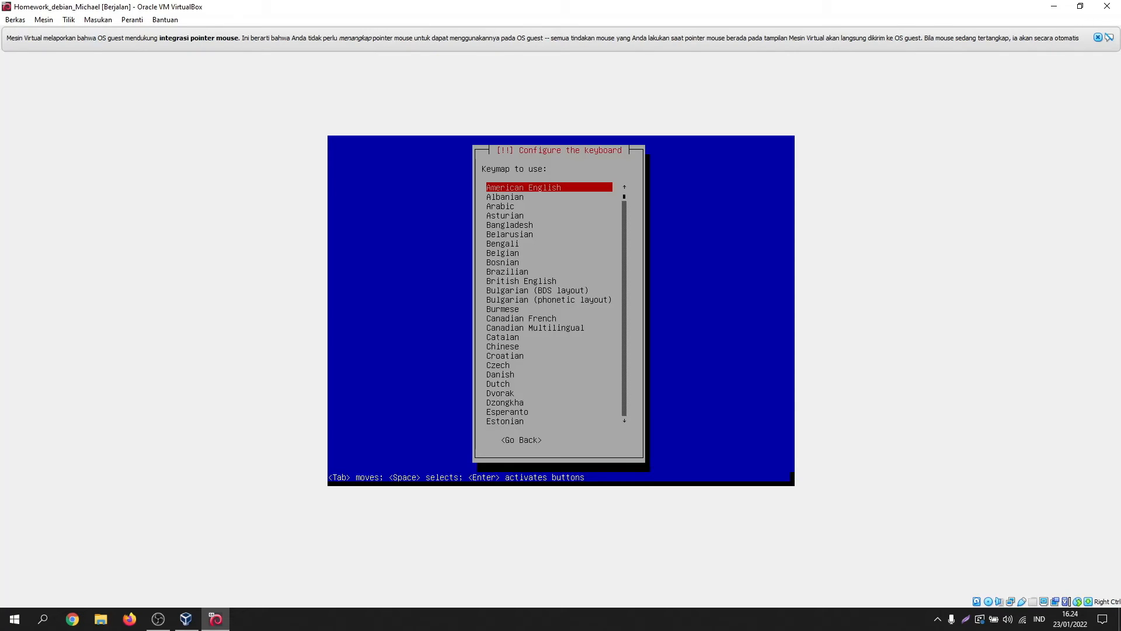
pyautogui.press('Down')
pyautogui.press('Up')
pyautogui.press('Return')
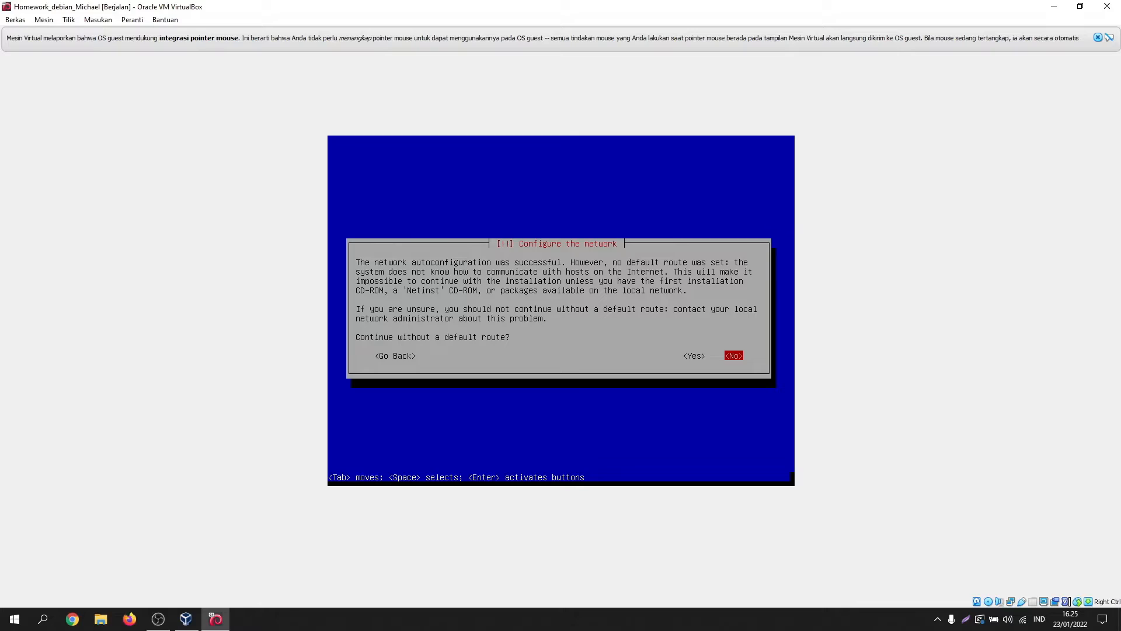
# Step: Go back from the missing default route warning to the name server settings
pyautogui.press('Left')
pyautogui.press('Left')
pyautogui.press('Right')
pyautogui.press('Right')
pyautogui.press('Left')
pyautogui.press('Left')
pyautogui.press('Return')
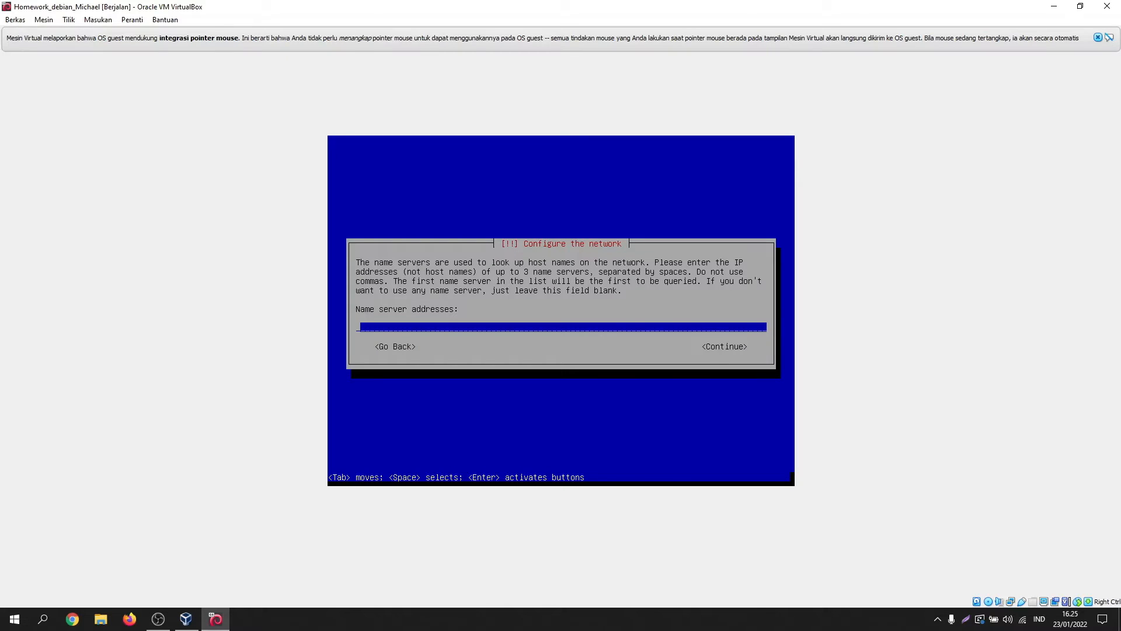
# Step: Enter the server's name as the name server and continue
pyautogui.write('ServerMichael')
pyautogui.press('Tab')
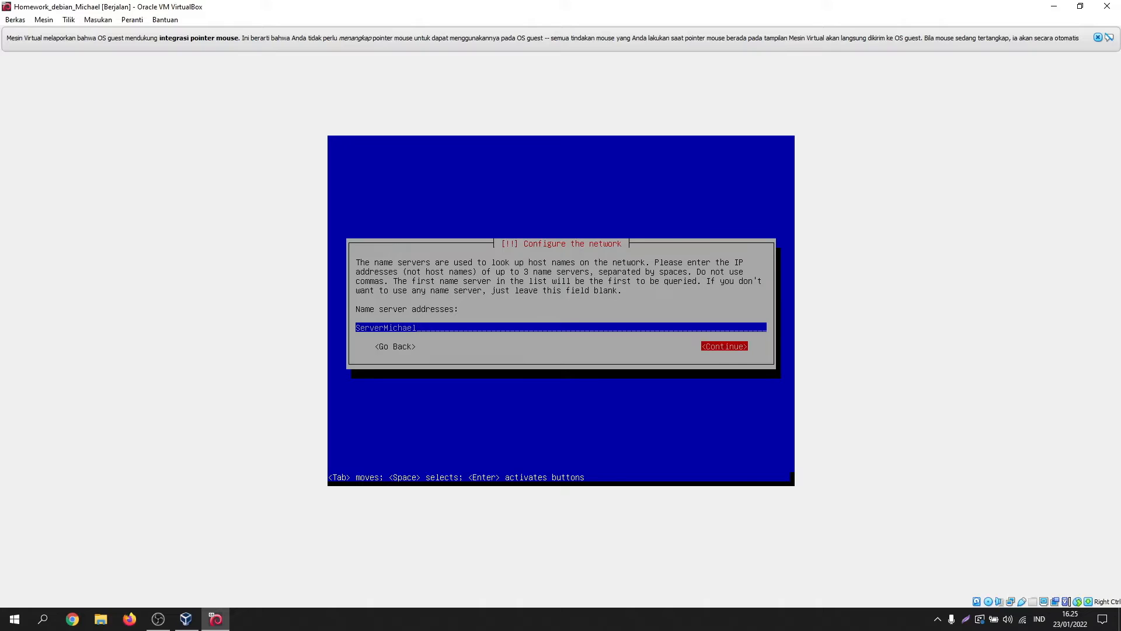
pyautogui.press('Return')
# Step: Replace the default hostname 'debian' with the server's name and use it as the domain name too
pyautogui.press('BackSpace')
pyautogui.press('BackSpace')
pyautogui.press('BackSpace')
pyautogui.press('BackSpace')
pyautogui.press('BackSpace')
pyautogui.press('BackSpace')
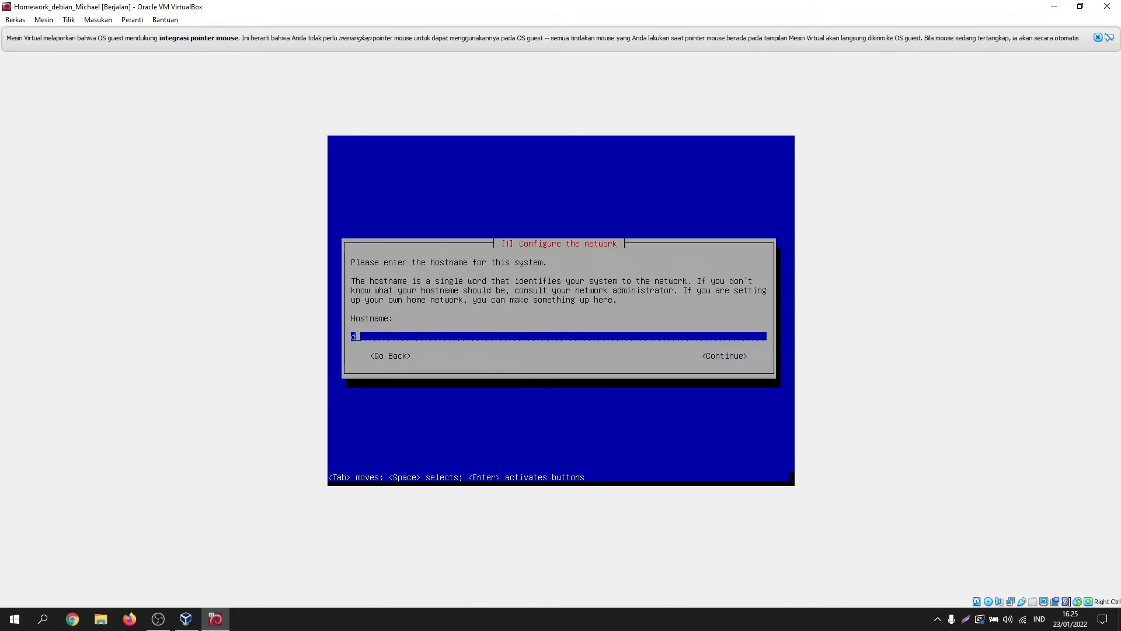
pyautogui.write('ServerMichael')
pyautogui.press('Tab')
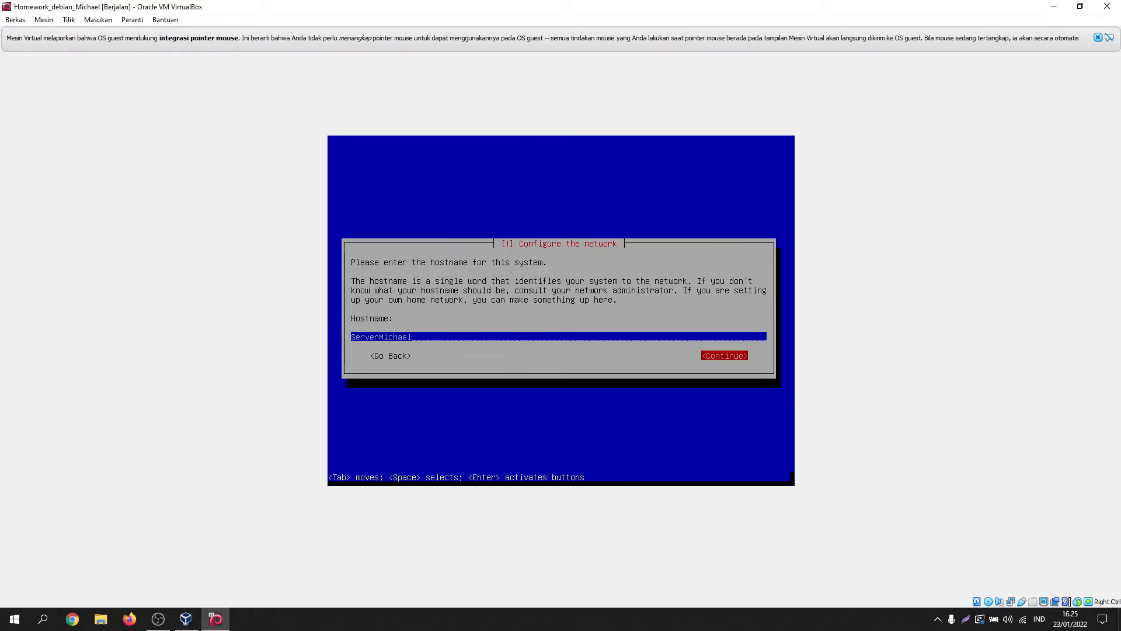
pyautogui.press('Return')
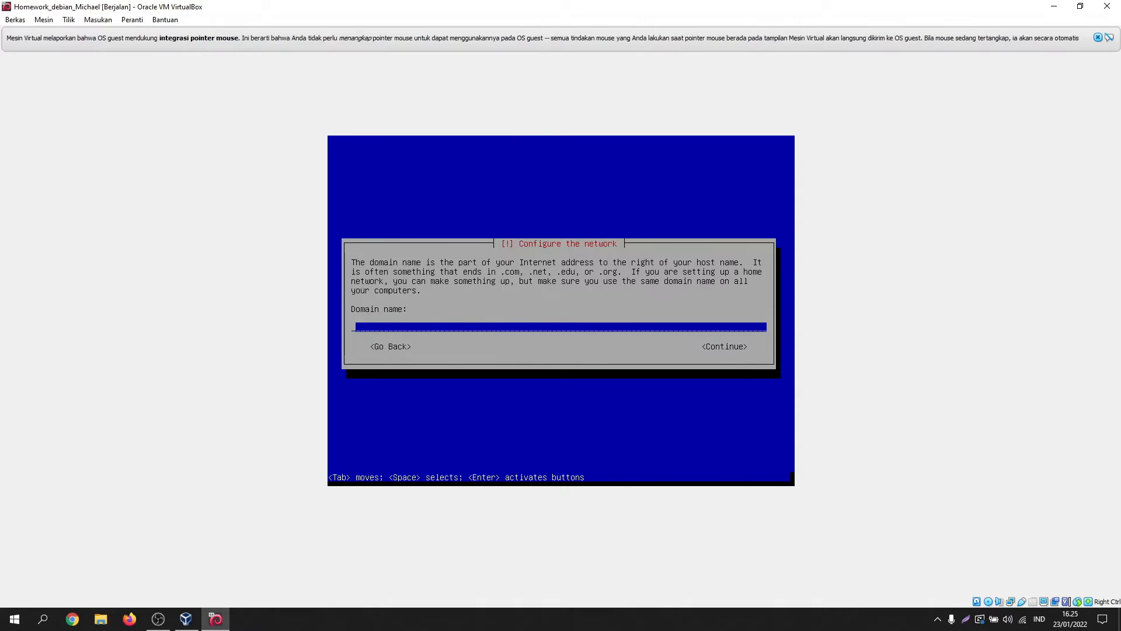
pyautogui.write('ServerMichael')
pyautogui.press('Tab')
pyautogui.press('Return')
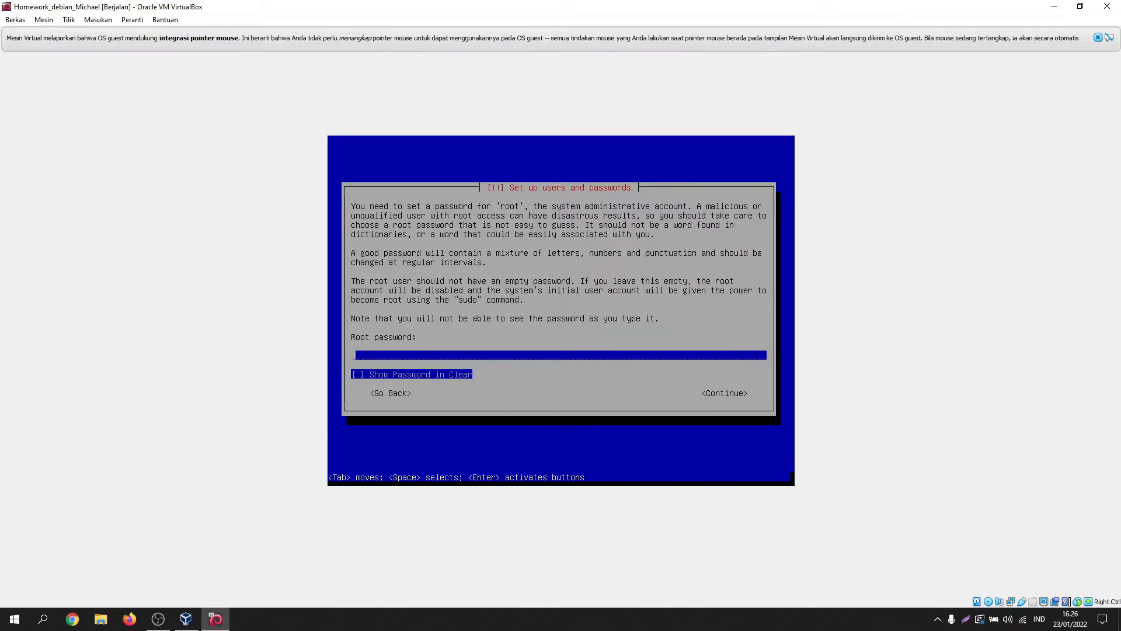
# Step: Enter the root password and re-enter it to verify, checking it with show-password
pyautogui.press('Tab')
pyautogui.press('Tab')
pyautogui.press('Return')
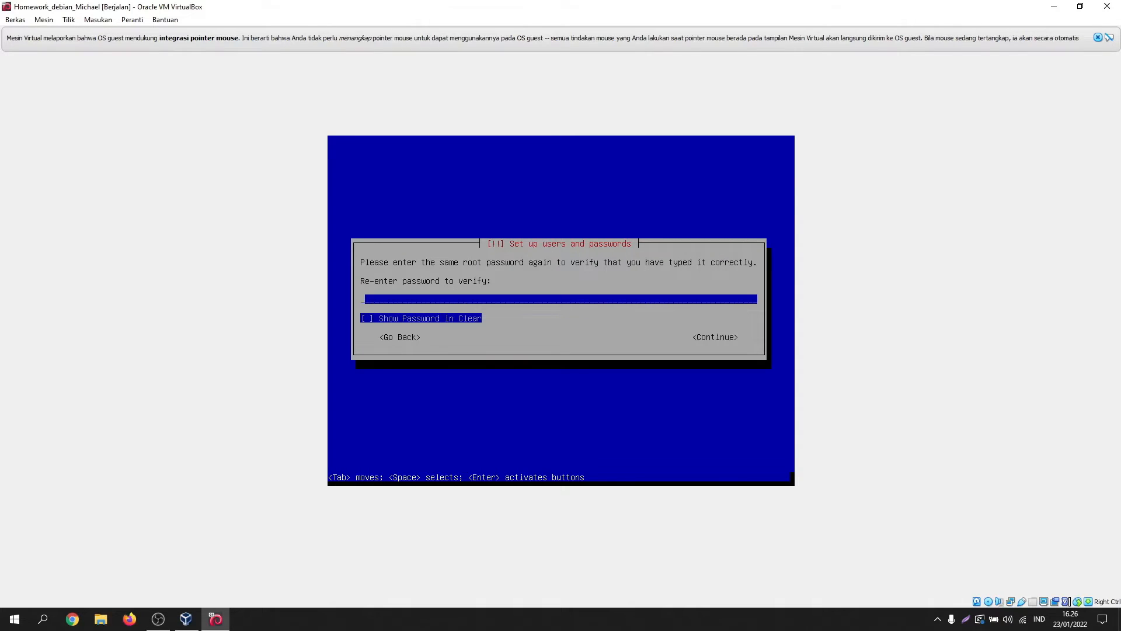
pyautogui.press('Tab')
pyautogui.press('Tab')
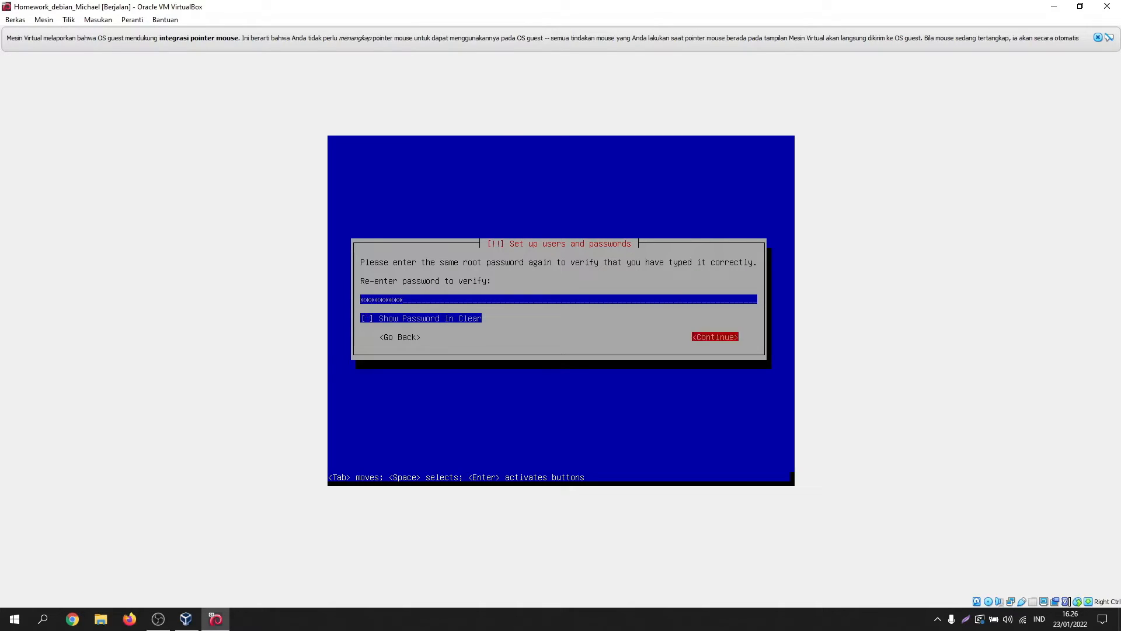
pyautogui.press('Return')
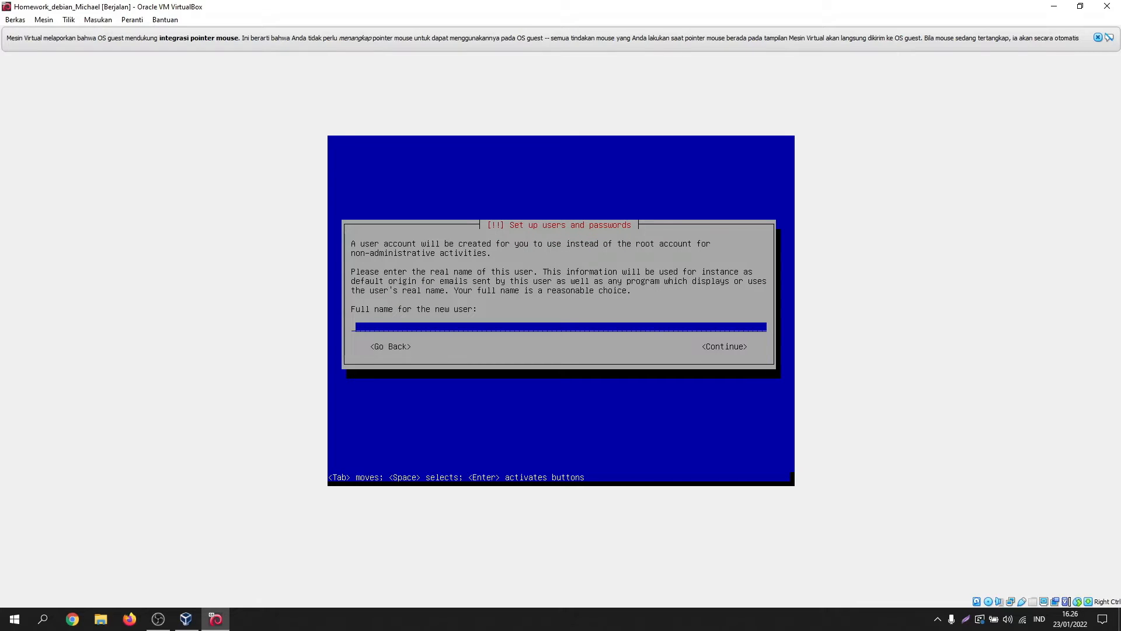
# Step: Enter the new user's full name and accept the suggested username
pyautogui.write('ServerMichael')
pyautogui.press('Tab')
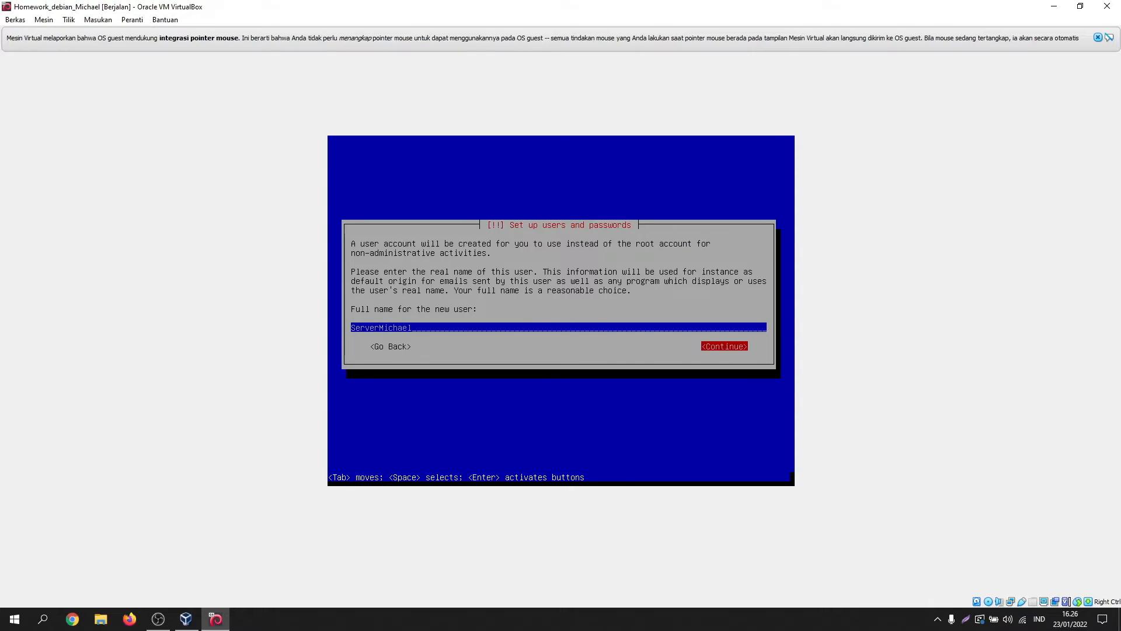
pyautogui.press('Return')
pyautogui.press('Tab')
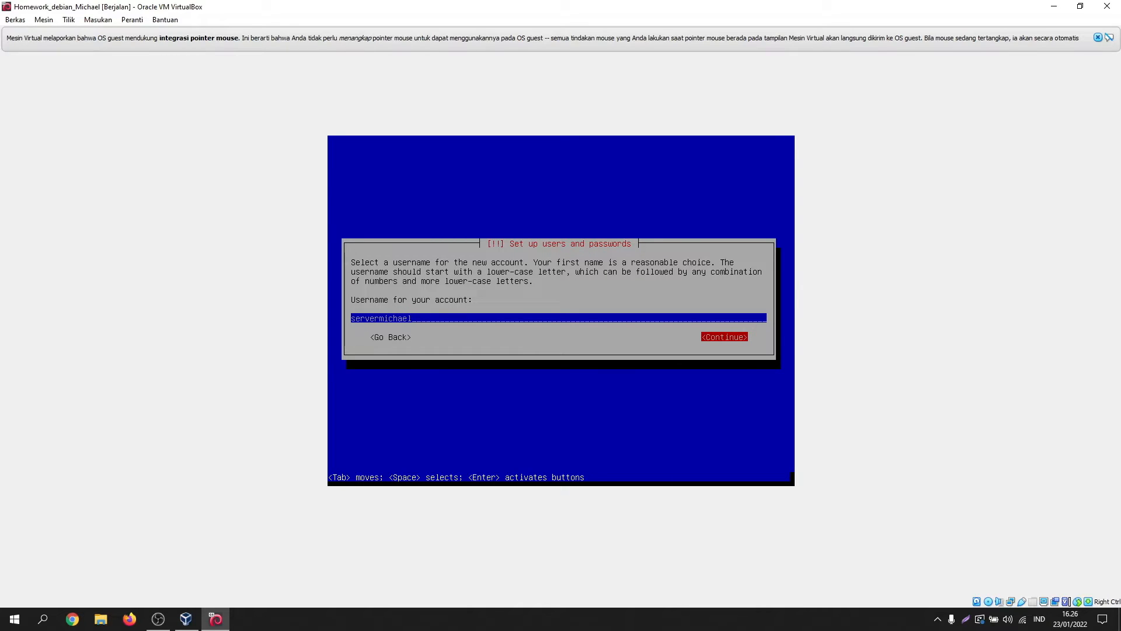
pyautogui.press('Return')
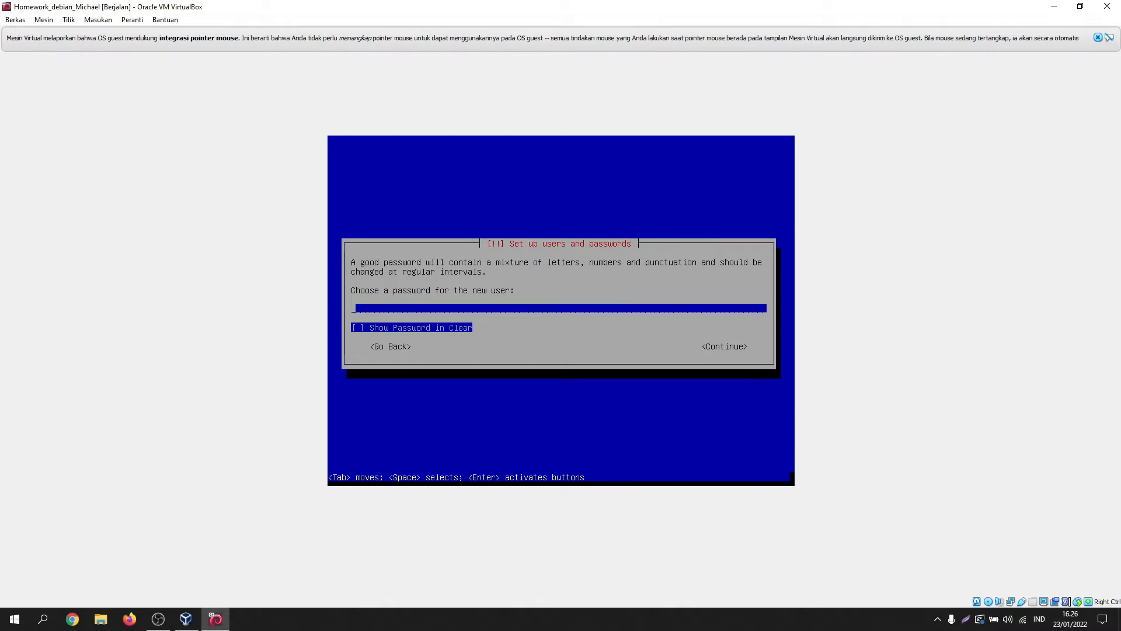
# Step: Set the new user's password and re-enter it to verify
pyautogui.press('Tab')
pyautogui.press('Tab')
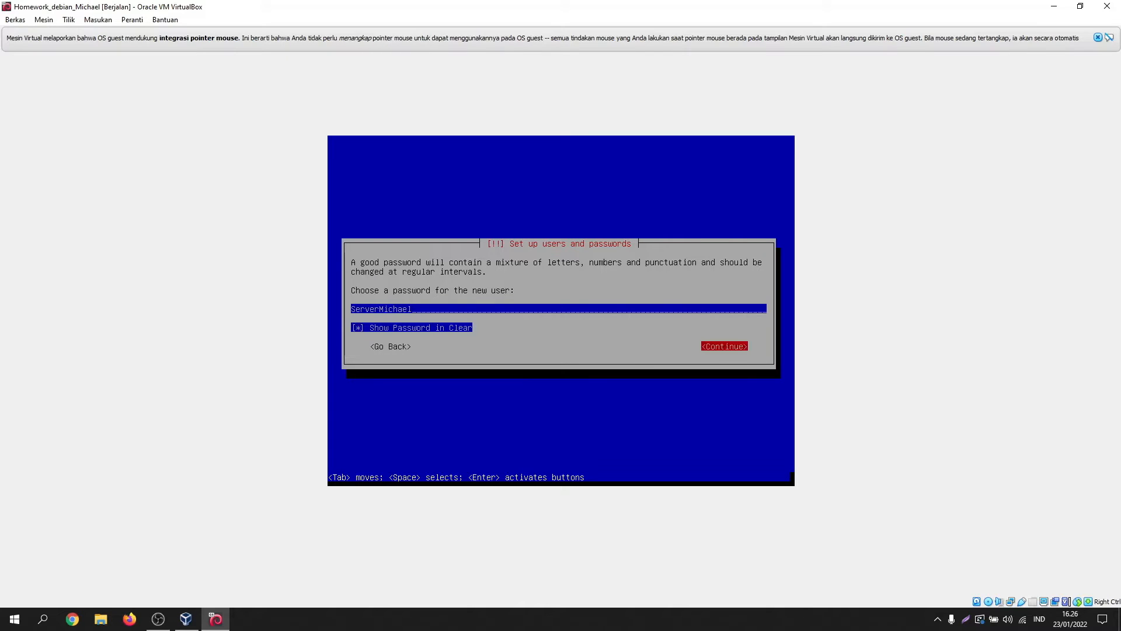
pyautogui.press('Return')
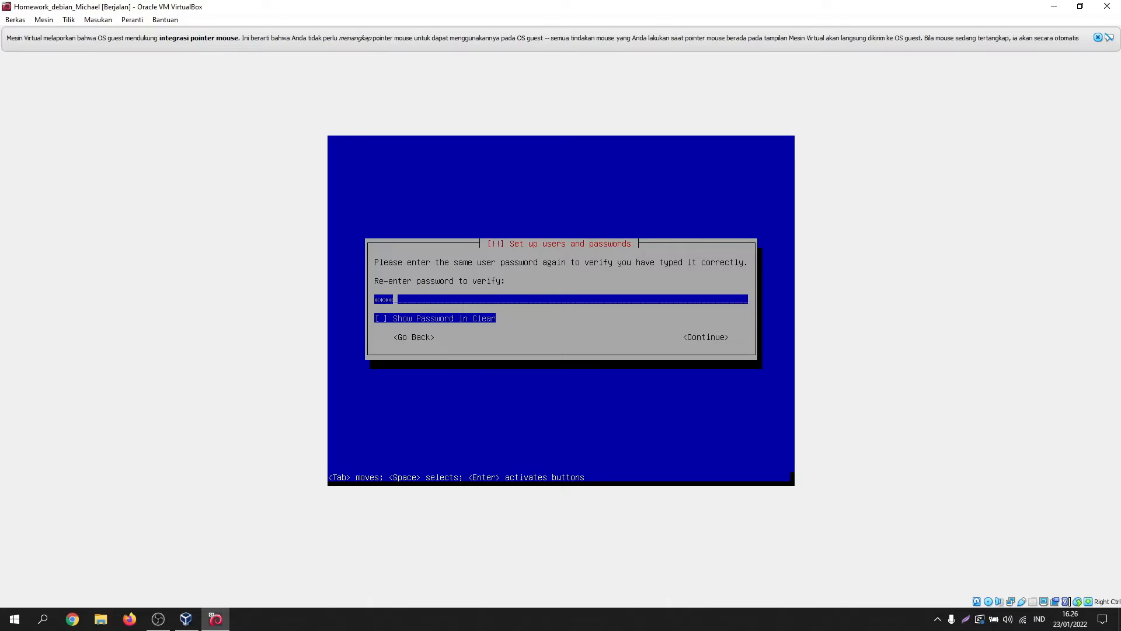
pyautogui.press('Tab')
pyautogui.press('Tab')
pyautogui.press('Return')
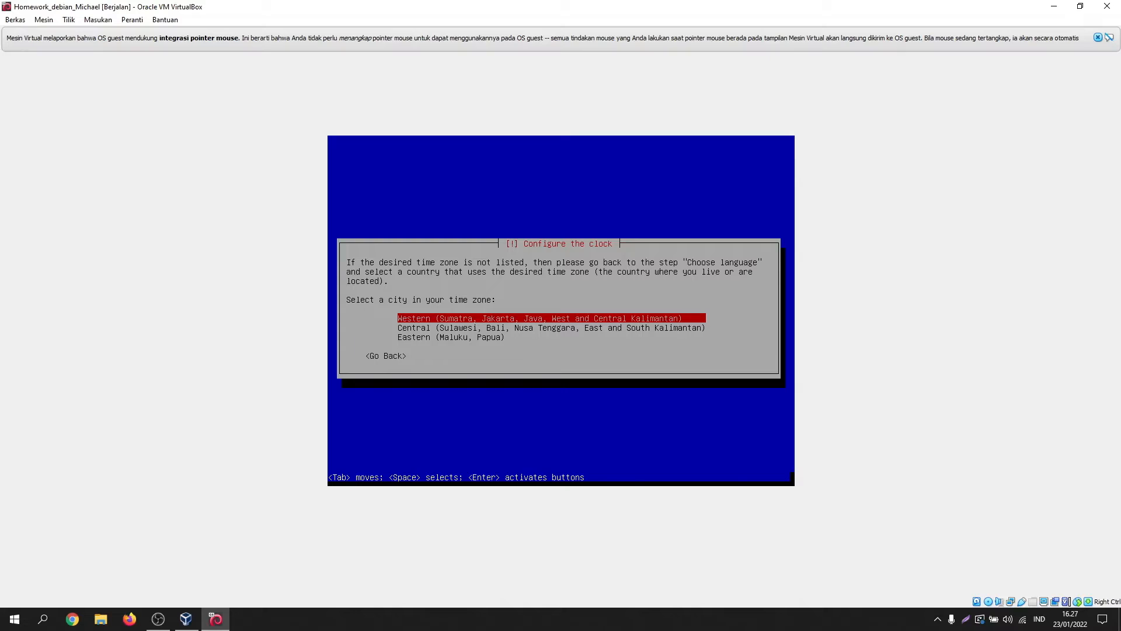
# Step: Accept the Western Indonesia time zone and create a new empty partition table on sda manually
pyautogui.press('Return')
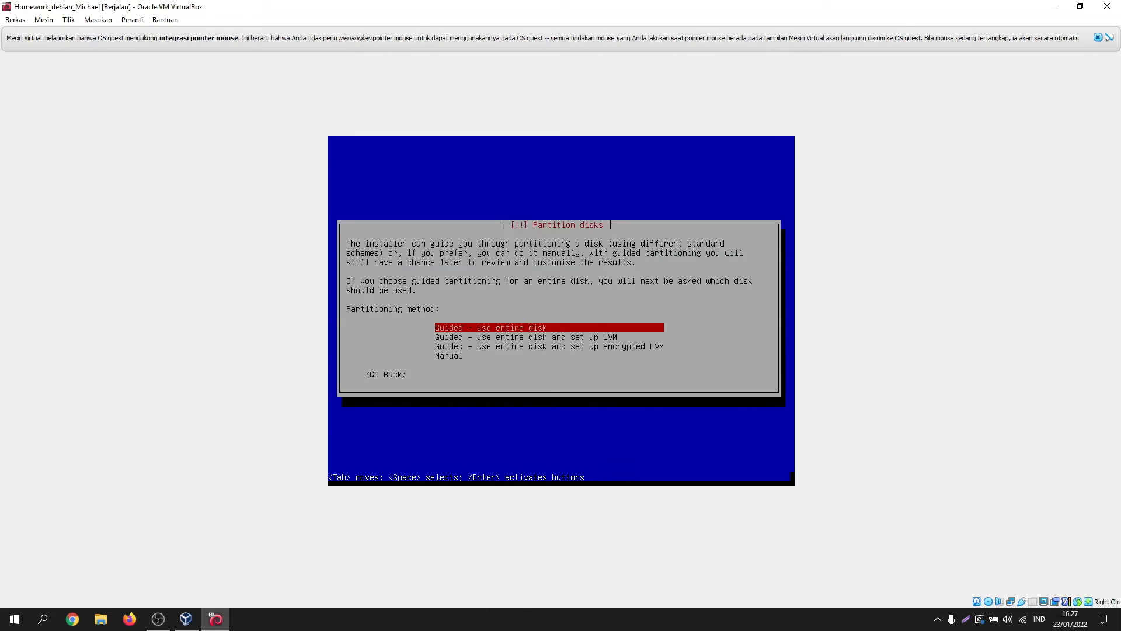
pyautogui.press('Down')
pyautogui.press('Down')
pyautogui.press('Down')
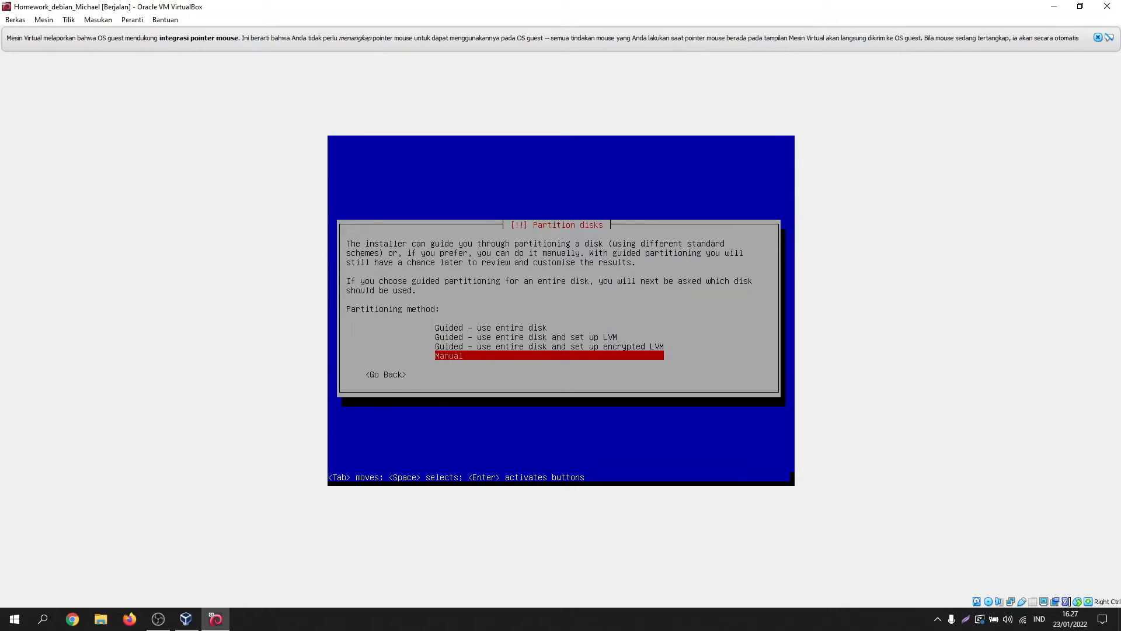
pyautogui.press('Return')
pyautogui.press('Down')
pyautogui.press('Down')
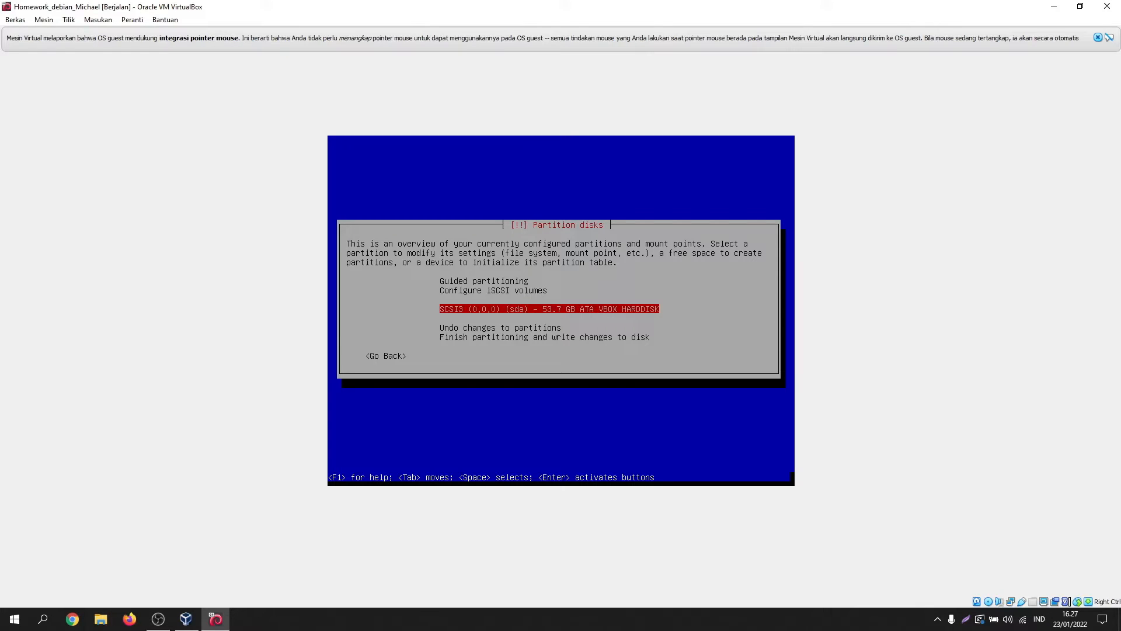
pyautogui.press('Return')
pyautogui.press('Left')
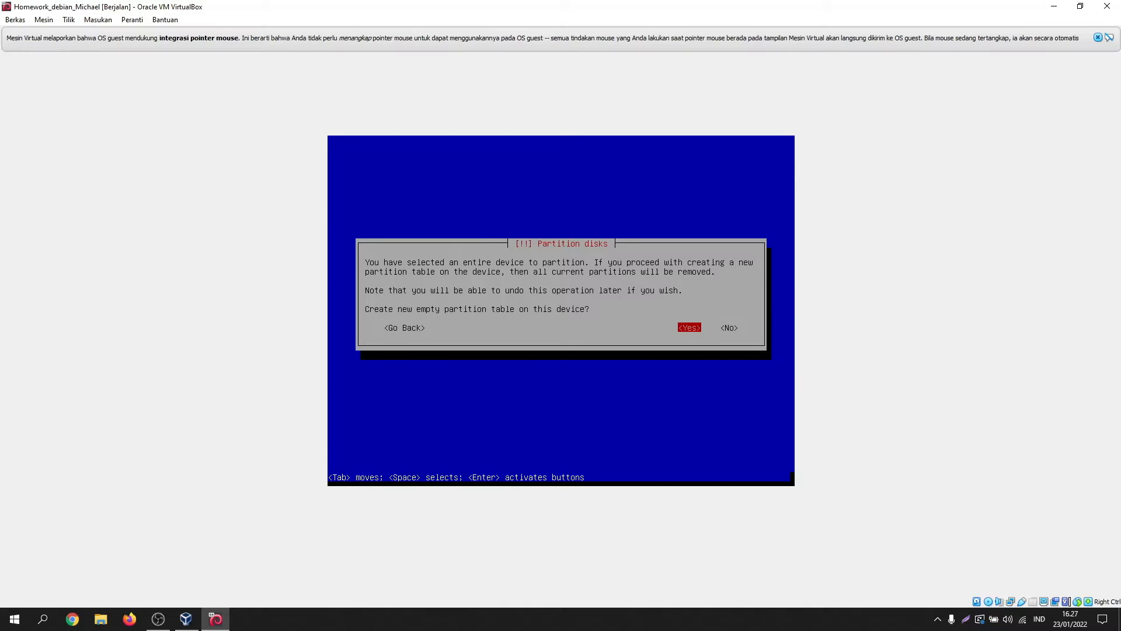
pyautogui.press('Return')
# Step: Create a 20 GB primary partition at the beginning of the disk, ext4 mounted at /
pyautogui.press('Down')
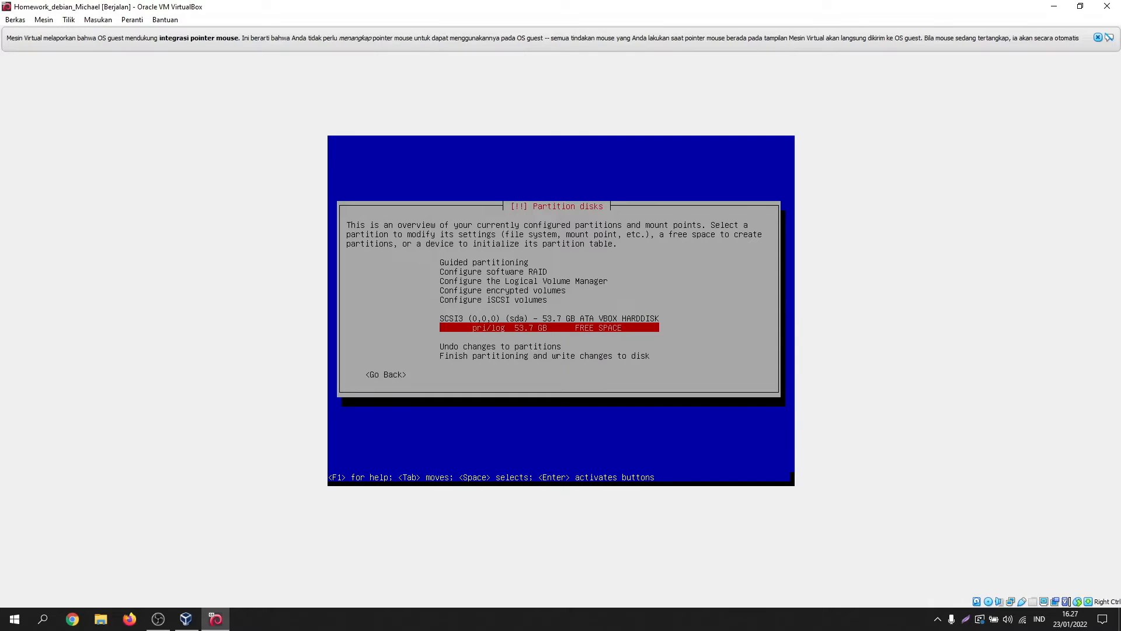
pyautogui.press('Return')
pyautogui.press('Return')
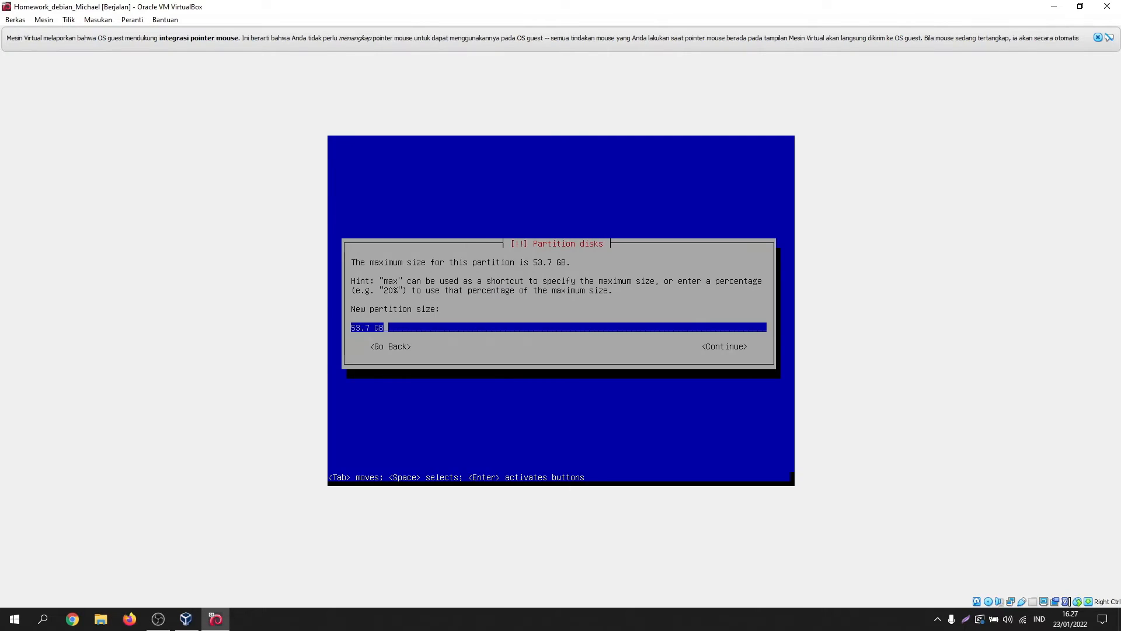
pyautogui.press('Left')
pyautogui.press('Left')
pyautogui.press('Left')
pyautogui.press('BackSpace')
pyautogui.press('BackSpace')
pyautogui.press('BackSpace')
pyautogui.press('BackSpace')
pyautogui.write('20')
pyautogui.press('Tab')
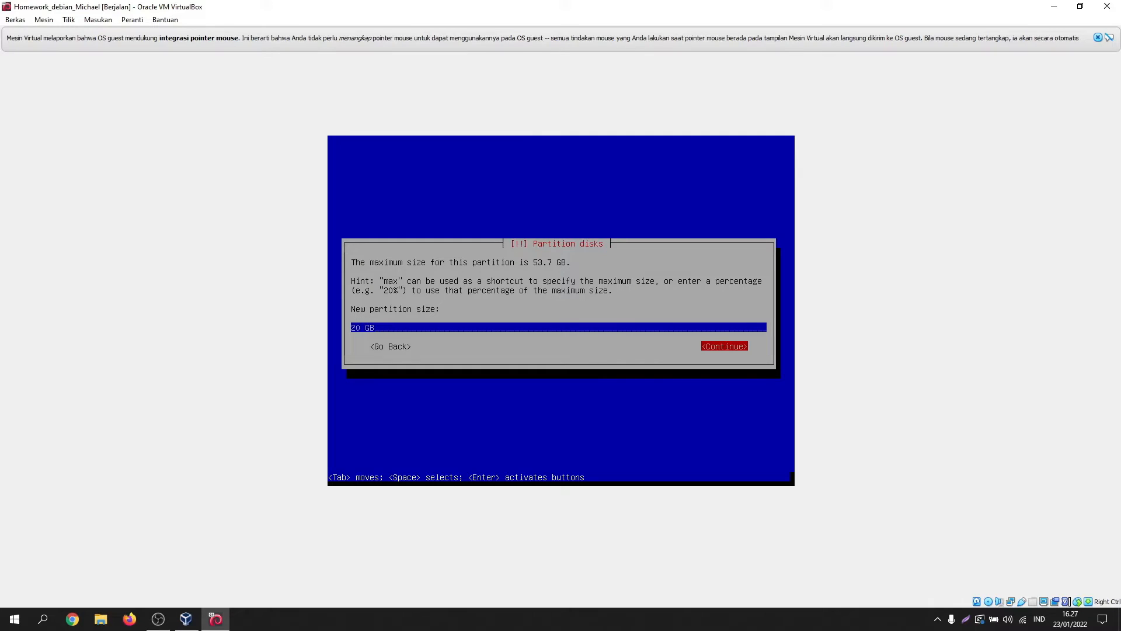
pyautogui.press('Return')
pyautogui.press('Return')
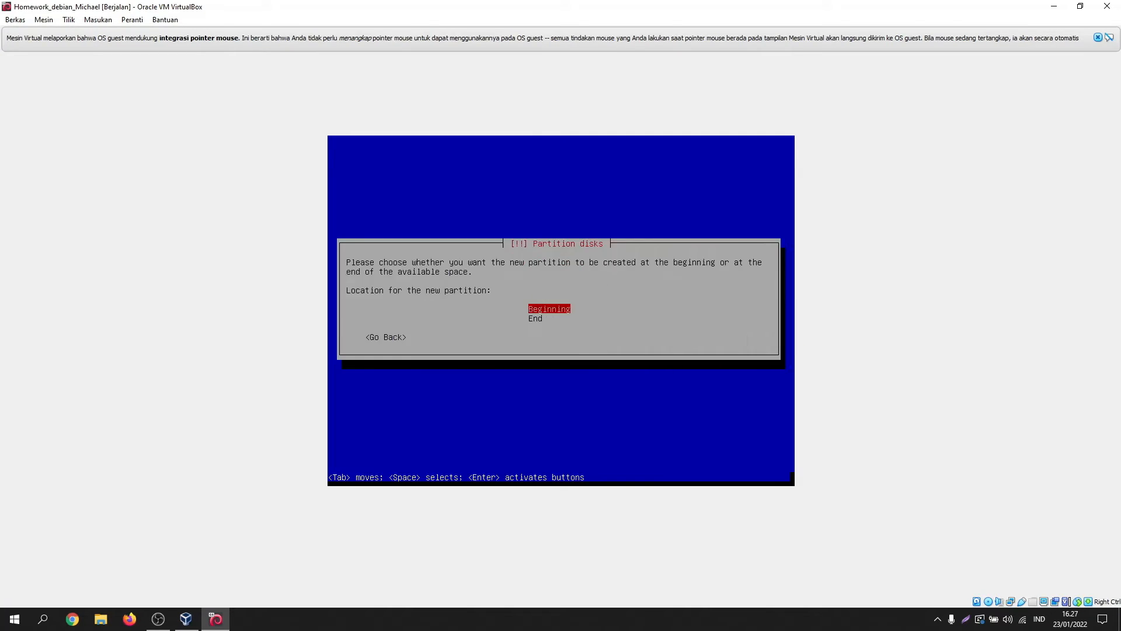
pyautogui.press('Return')
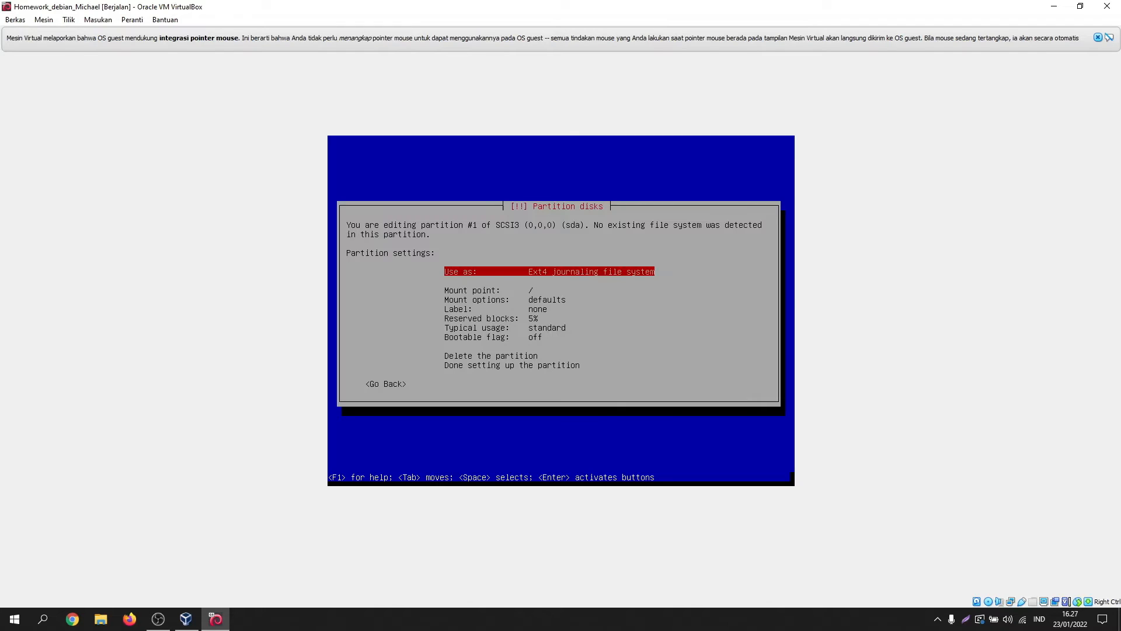
pyautogui.press('Down')
pyautogui.press('Down')
pyautogui.press('Down')
pyautogui.press('Down')
pyautogui.press('Down')
pyautogui.press('Down')
pyautogui.press('Down')
pyautogui.press('Down')
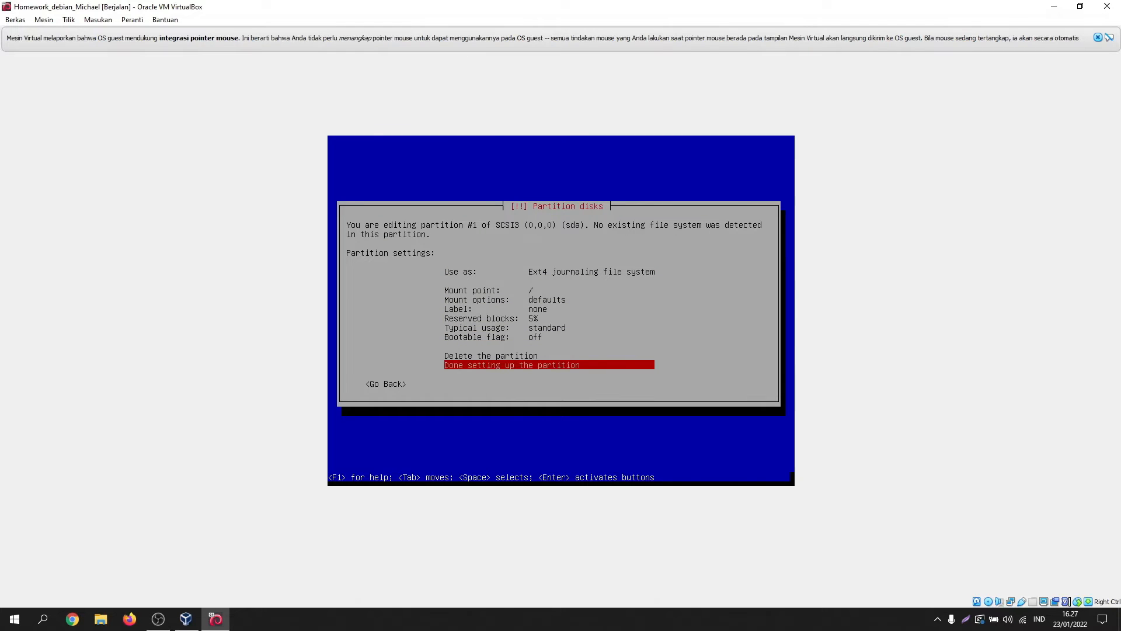
pyautogui.press('Return')
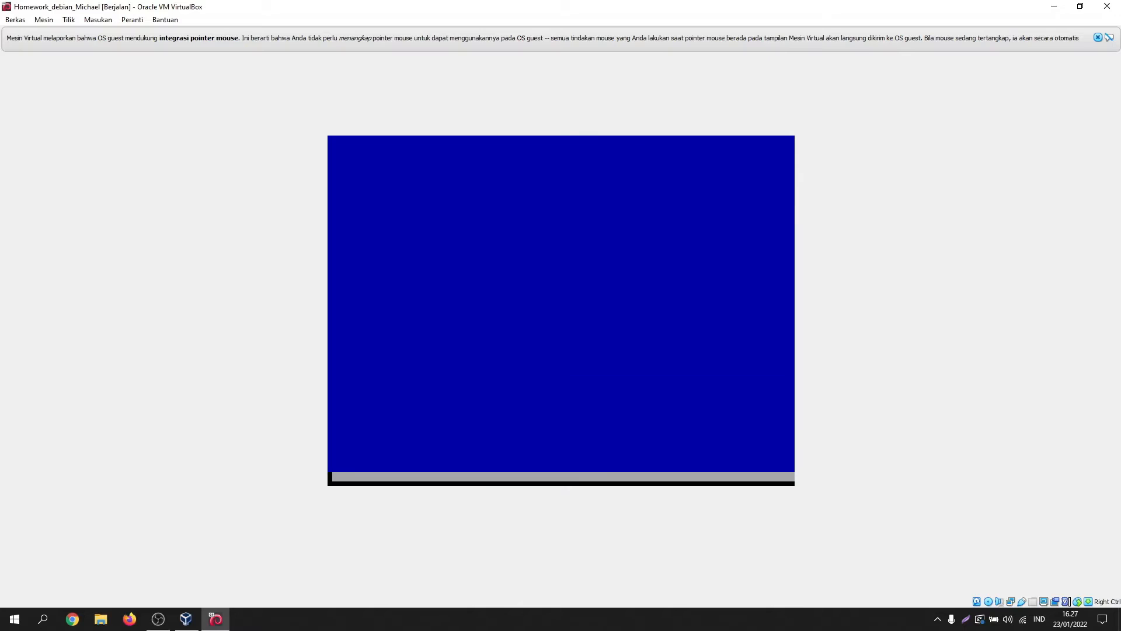
# Step: Create a 2 GB logical partition used as swap area
pyautogui.press('Return')
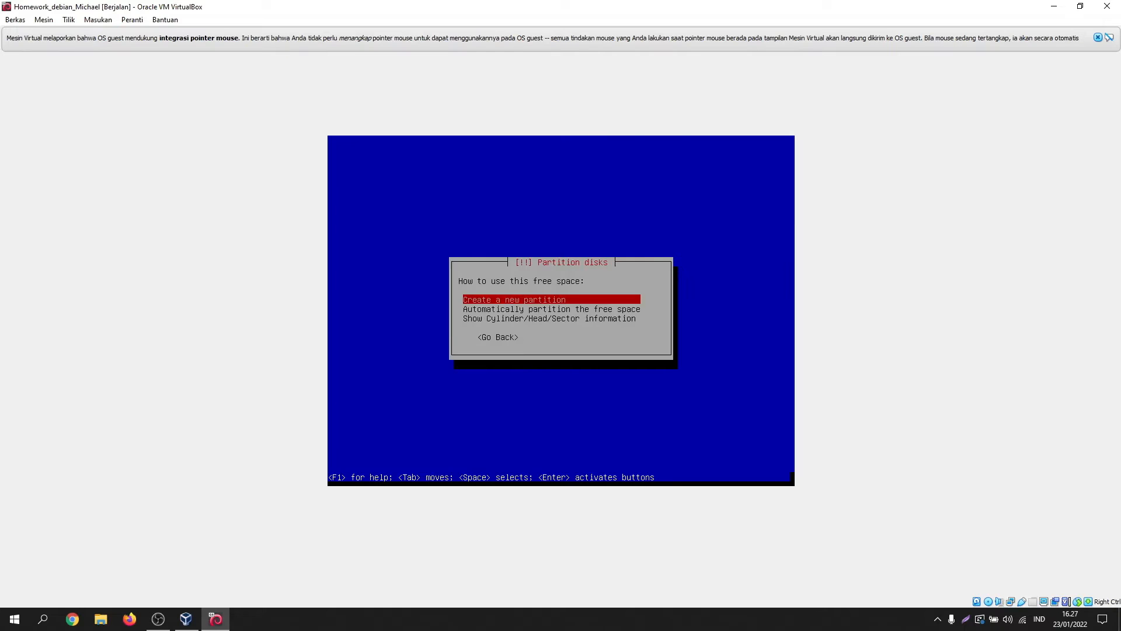
pyautogui.press('Return')
pyautogui.press('Left')
pyautogui.press('Left')
pyautogui.press('Left')
pyautogui.press('BackSpace')
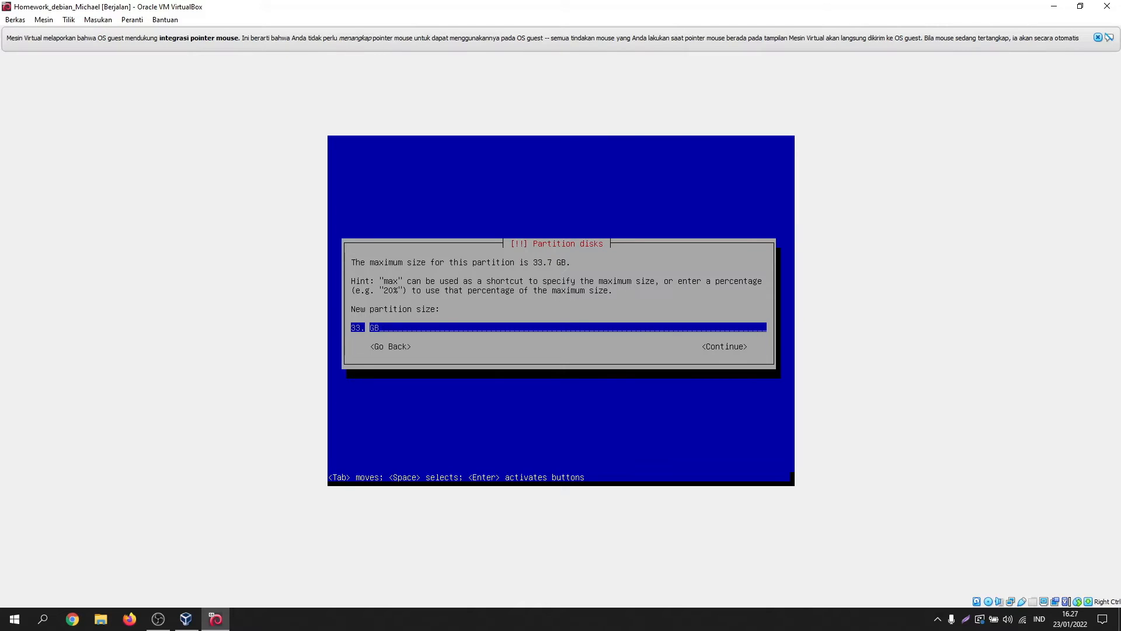
pyautogui.press('BackSpace')
pyautogui.press('BackSpace')
pyautogui.press('BackSpace')
pyautogui.write('2')
pyautogui.press('Tab')
pyautogui.press('Return')
pyautogui.press('Return')
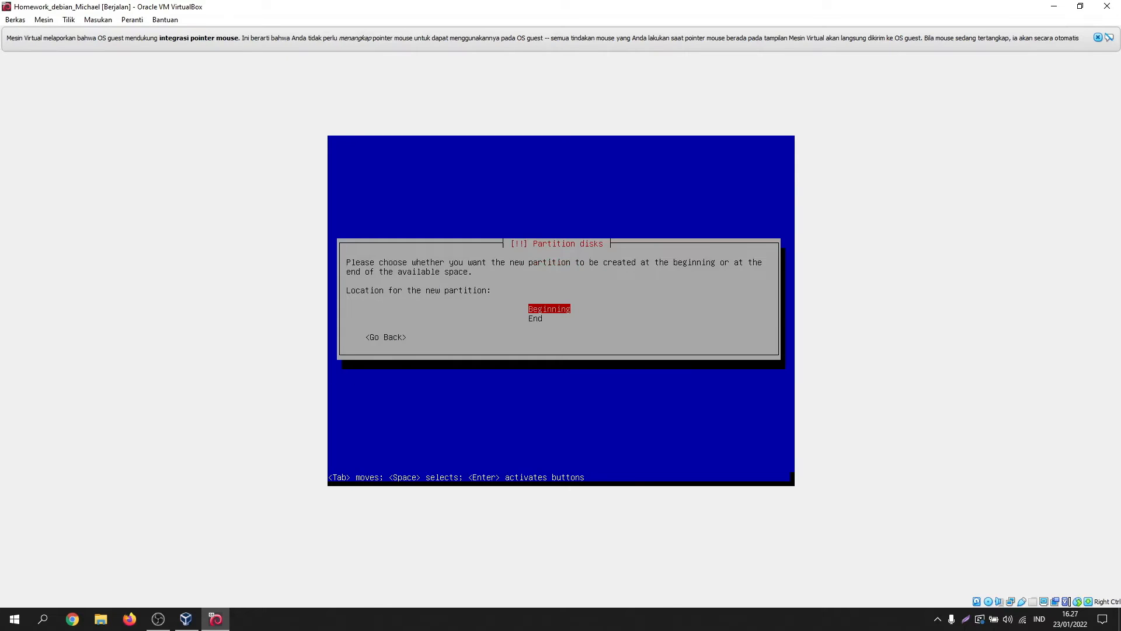
pyautogui.press('Return')
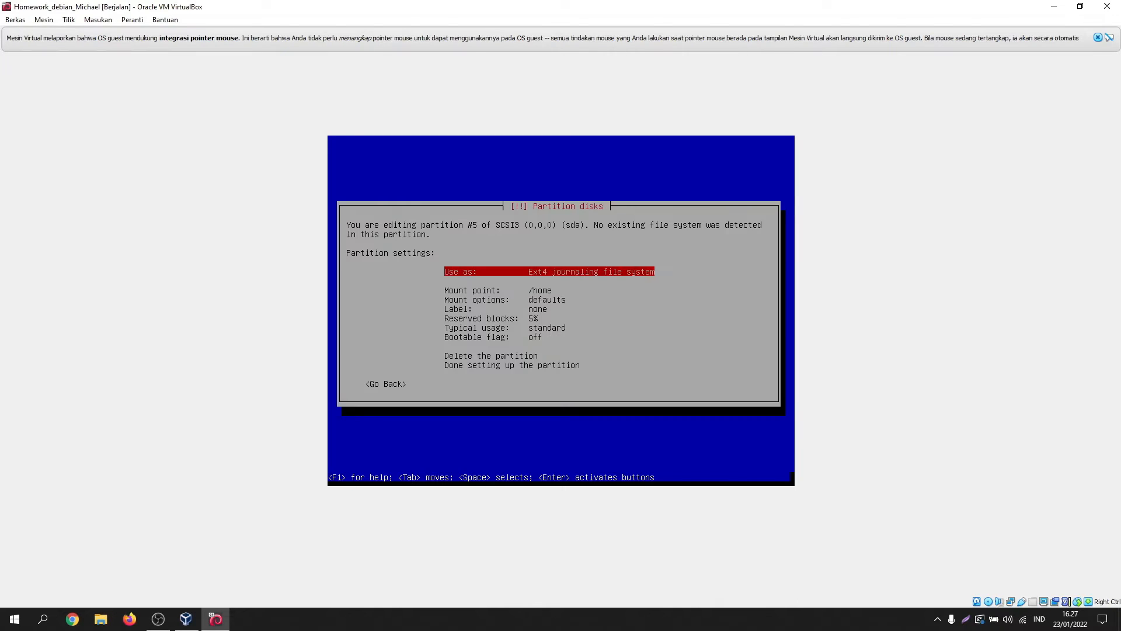
pyautogui.press('Return')
pyautogui.press('Down')
pyautogui.press('Down')
pyautogui.press('Down')
pyautogui.press('Down')
pyautogui.press('Down')
pyautogui.press('Down')
pyautogui.press('Down')
pyautogui.press('Down')
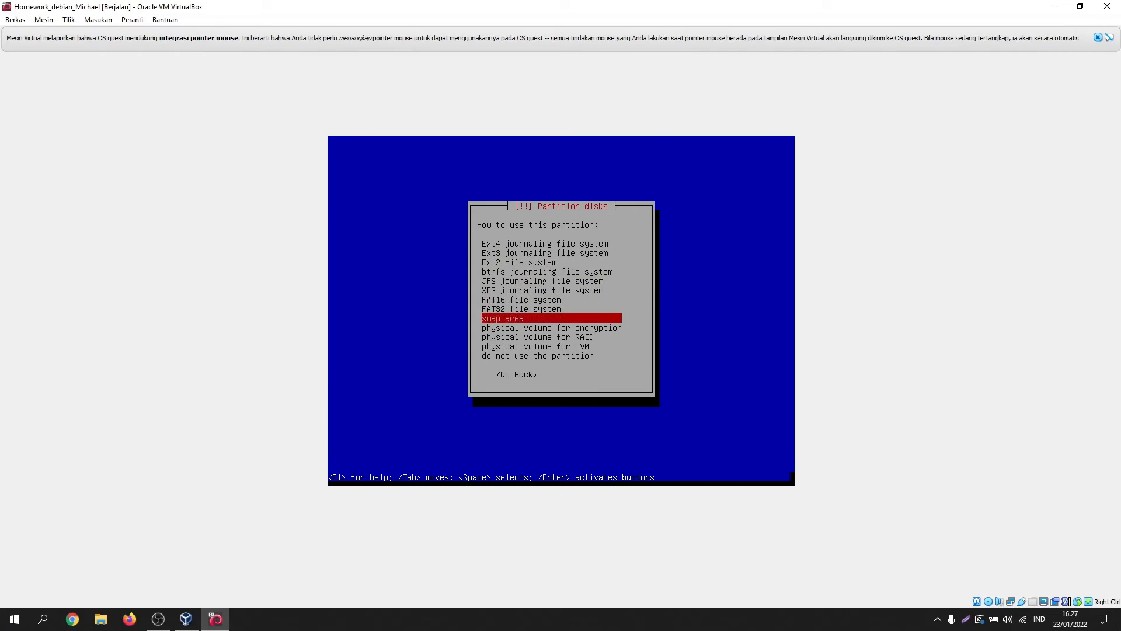
pyautogui.press('Return')
pyautogui.press('Down')
pyautogui.press('Down')
pyautogui.press('Down')
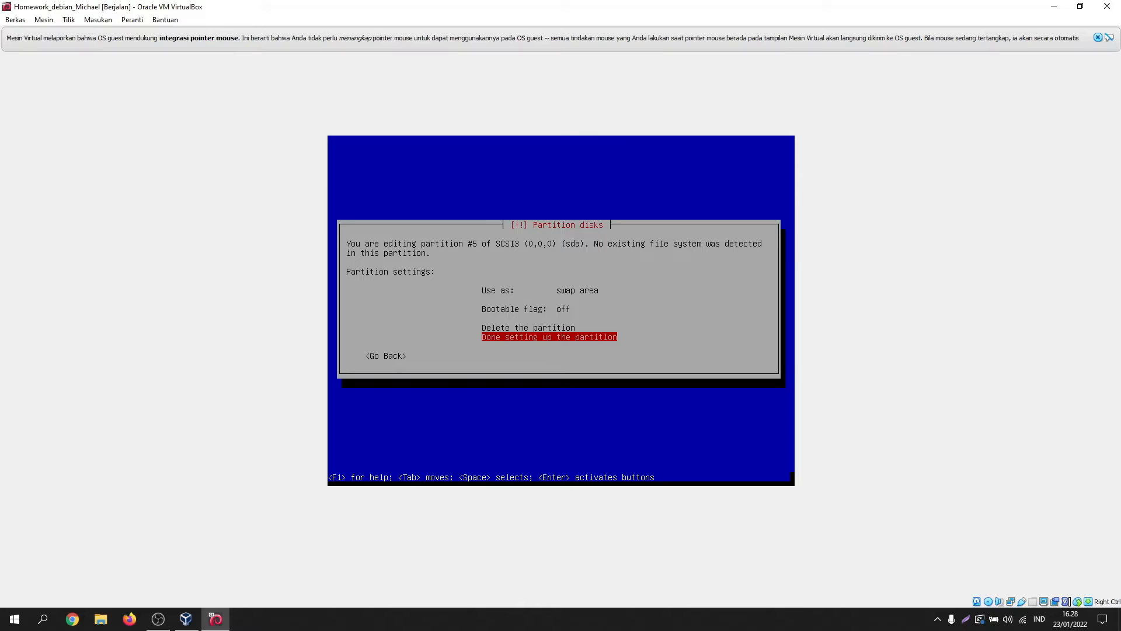
pyautogui.press('Return')
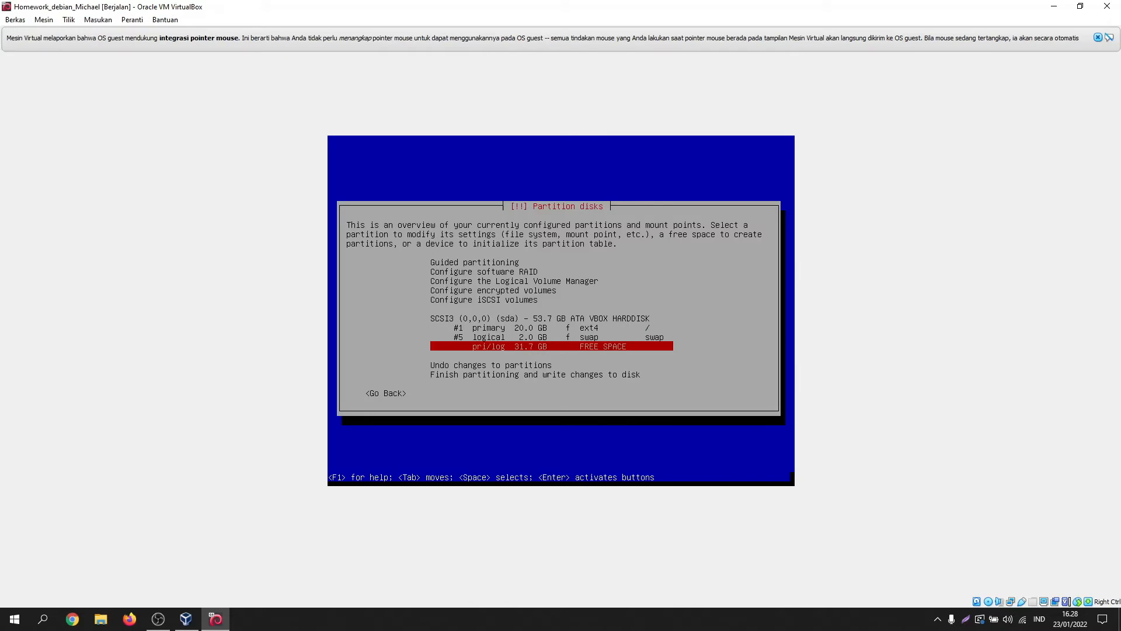
# Step: Create a primary partition using the remaining 31.7 GB of free space
pyautogui.press('Return')
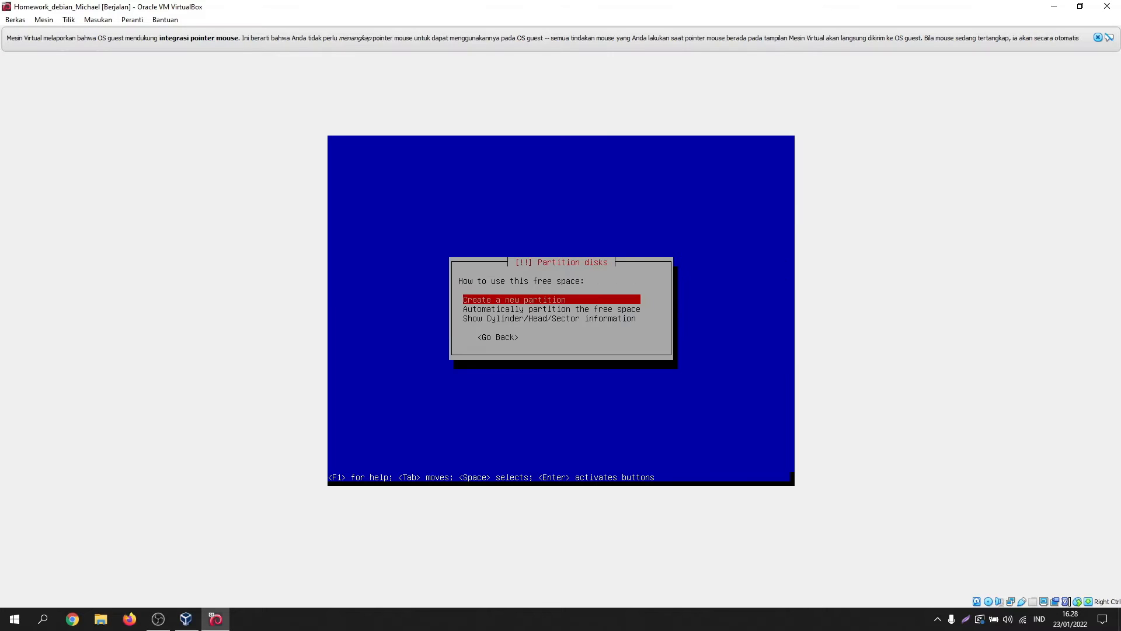
pyautogui.press('Return')
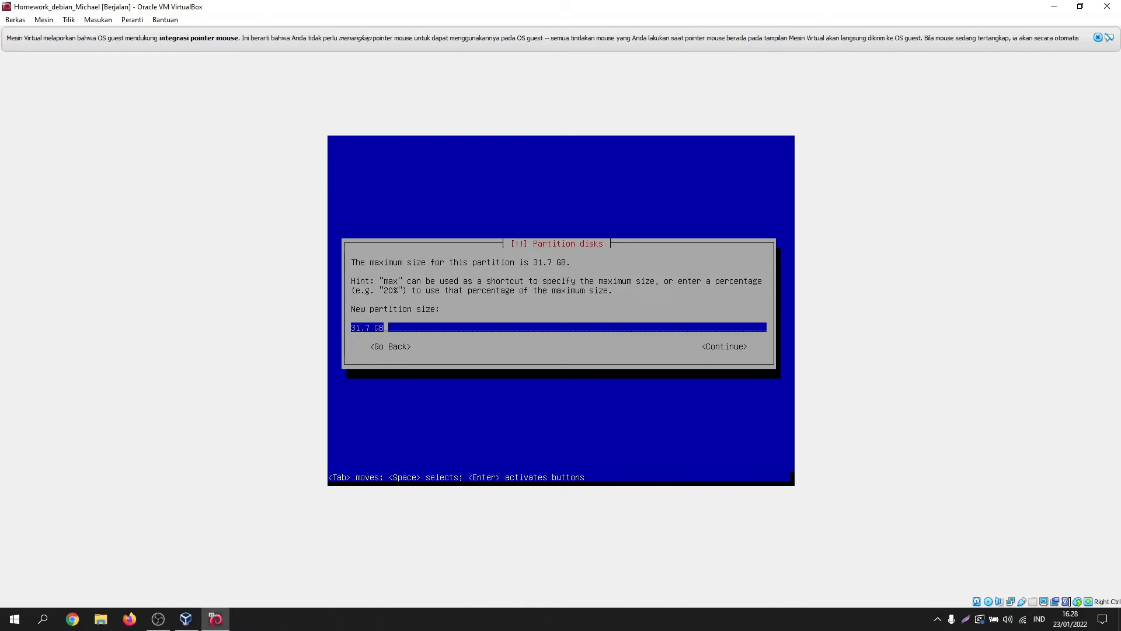
pyautogui.press('Tab')
pyautogui.press('Return')
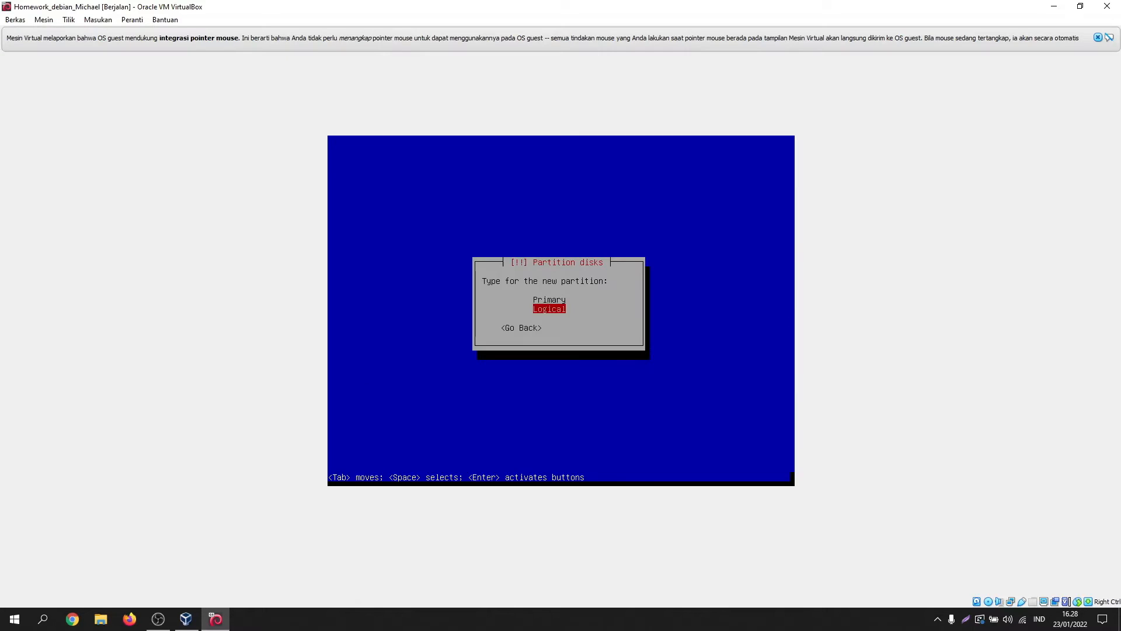
pyautogui.press('Up')
pyautogui.press('Return')
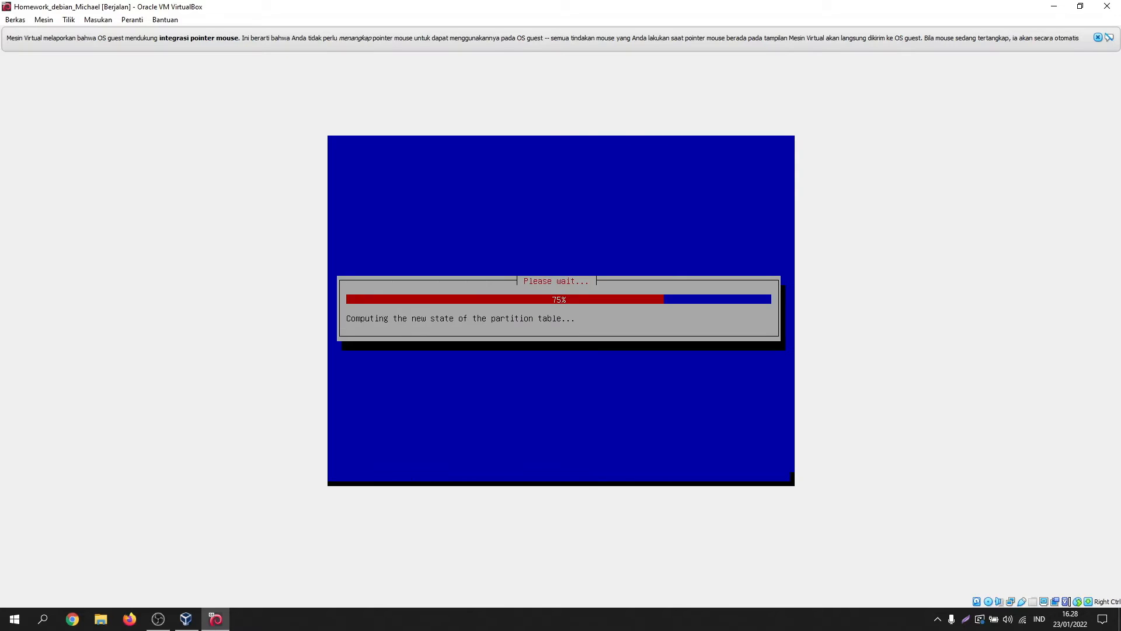
# Step: Replace the /home mount point with a manually entered custom data mount point and finish
pyautogui.press('Down')
pyautogui.press('Down')
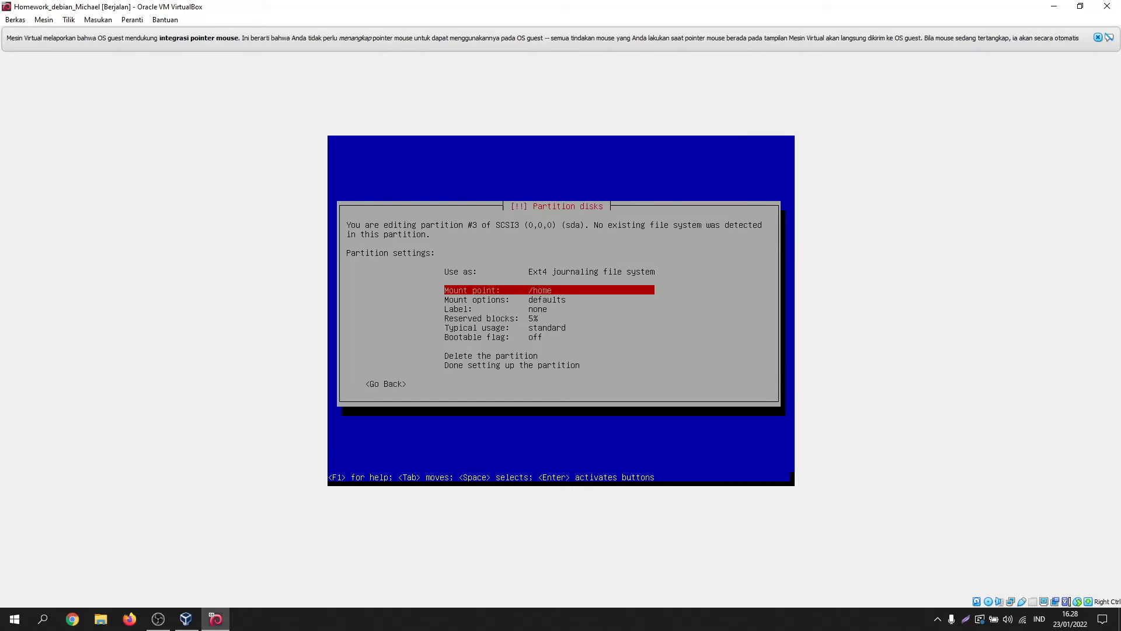
pyautogui.press('Return')
pyautogui.press('Down')
pyautogui.press('Down')
pyautogui.press('Down')
pyautogui.press('Down')
pyautogui.press('Down')
pyautogui.press('Down')
pyautogui.press('Down')
pyautogui.press('Down')
pyautogui.press('Down')
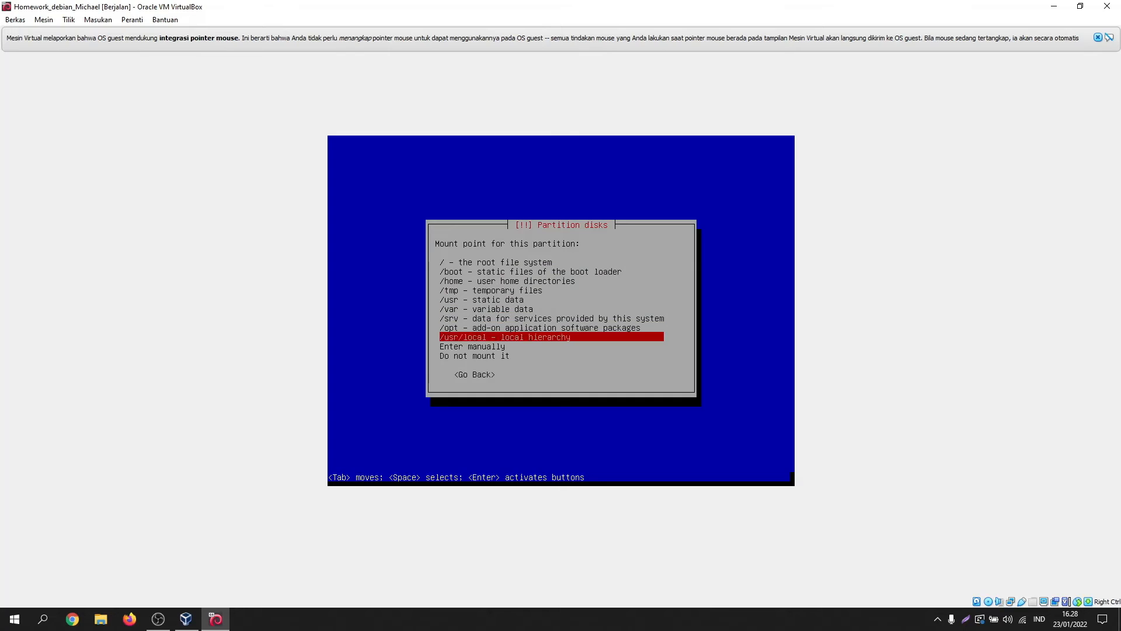
pyautogui.press('Return')
pyautogui.press('BackSpace')
pyautogui.press('BackSpace')
pyautogui.press('BackSpace')
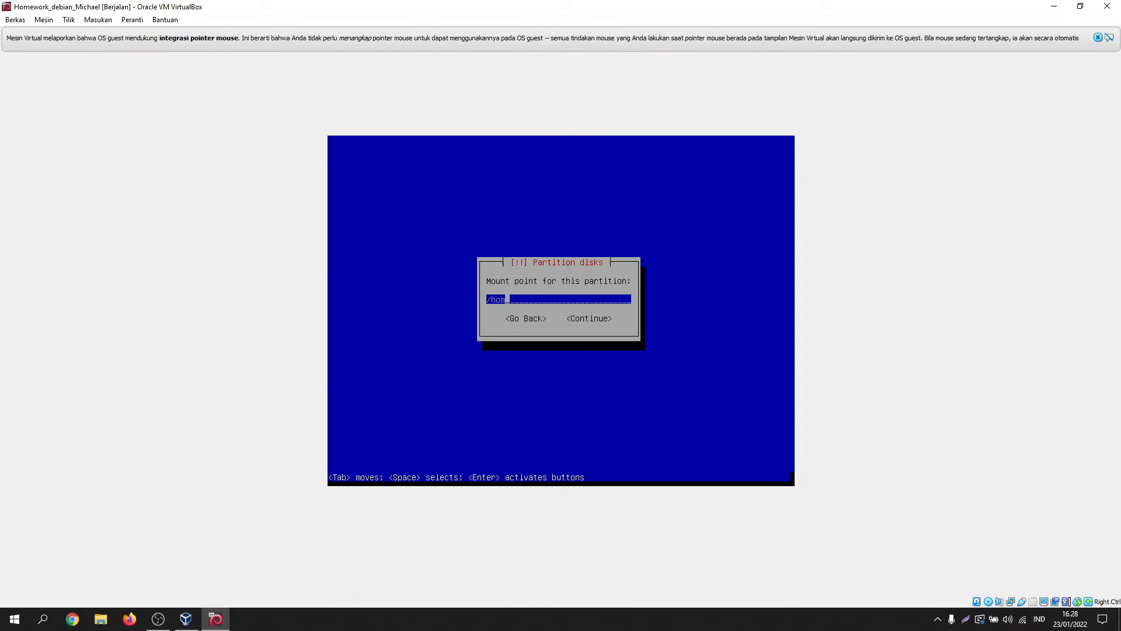
pyautogui.press('BackSpace')
pyautogui.write('DATAMichael')
pyautogui.press('BackSpace')
pyautogui.press('BackSpace')
pyautogui.press('BackSpace')
pyautogui.press('BackSpace')
pyautogui.press('BackSpace')
pyautogui.press('BackSpace')
pyautogui.write('O')
pyautogui.press('BackSpace')
pyautogui.write('ICHAEL')
pyautogui.press('Tab')
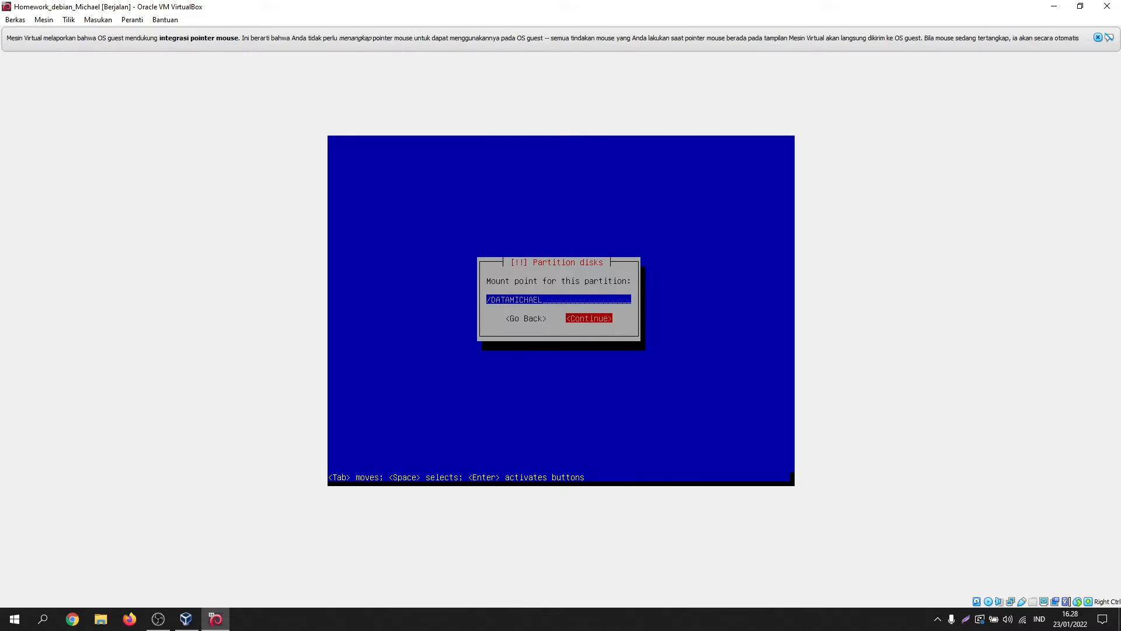
pyautogui.press('Return')
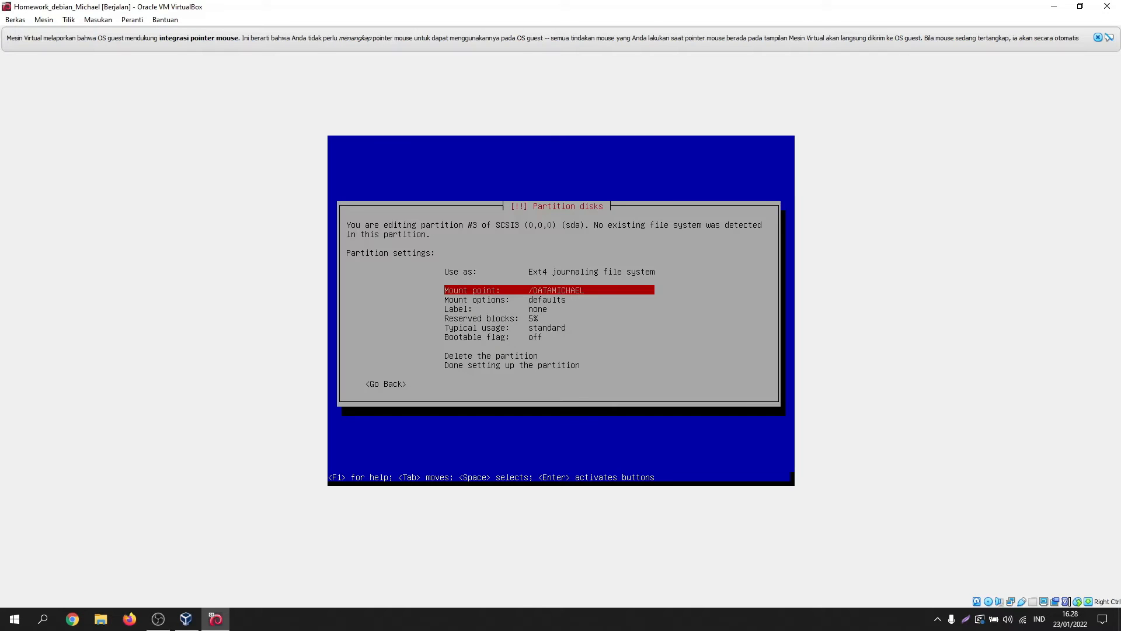
pyautogui.press('Down')
pyautogui.press('Down')
pyautogui.press('Down')
pyautogui.press('Down')
pyautogui.press('Down')
pyautogui.press('Down')
pyautogui.press('Down')
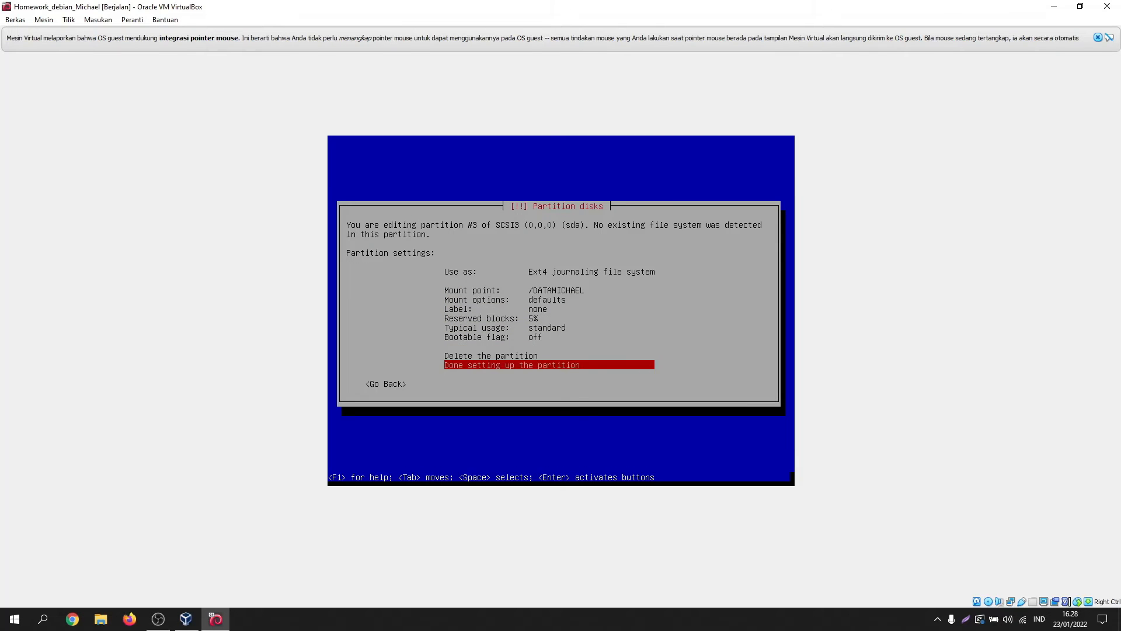
pyautogui.press('Return')
pyautogui.press('Down')
pyautogui.press('Down')
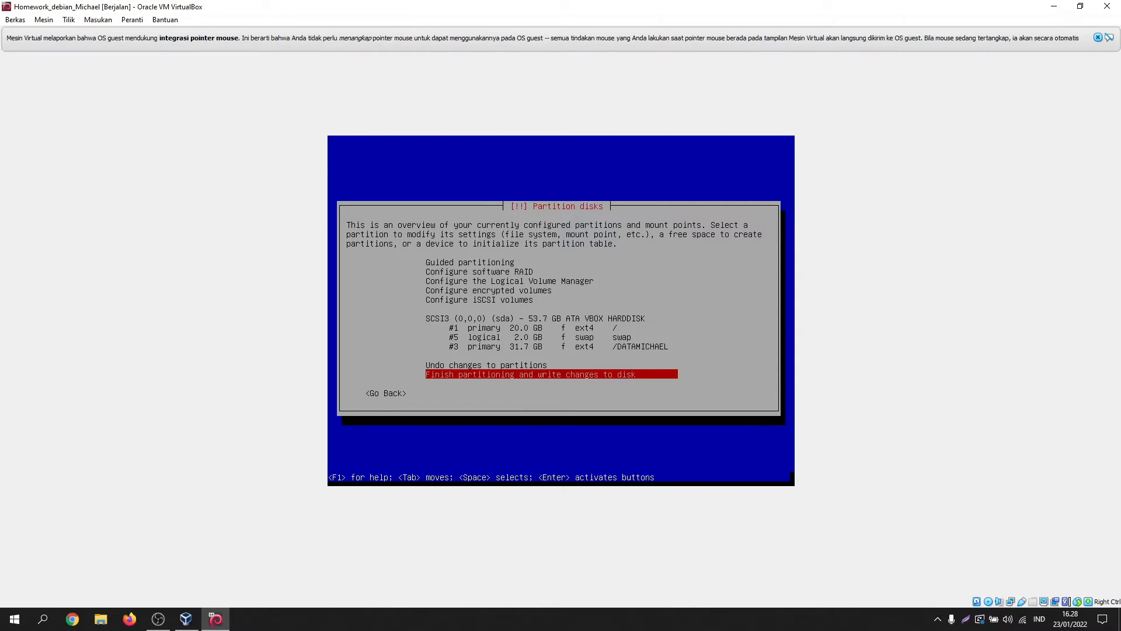
# Step: Finish partitioning and answer Yes to write the partition changes to disk
pyautogui.press('Return')
pyautogui.press('Left')
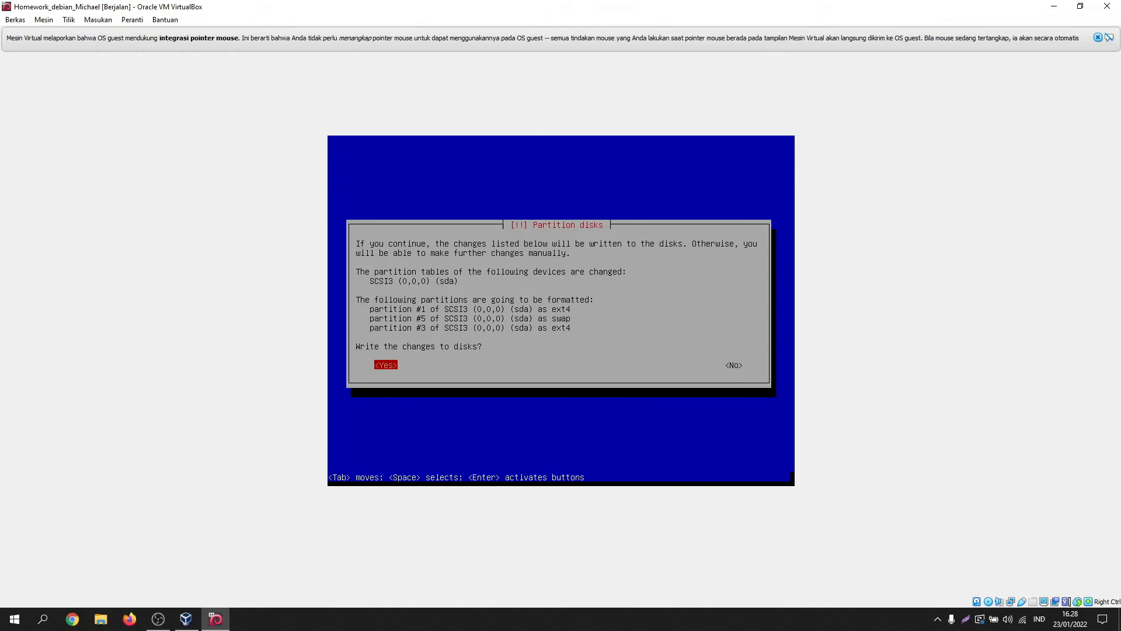
pyautogui.press('Return')
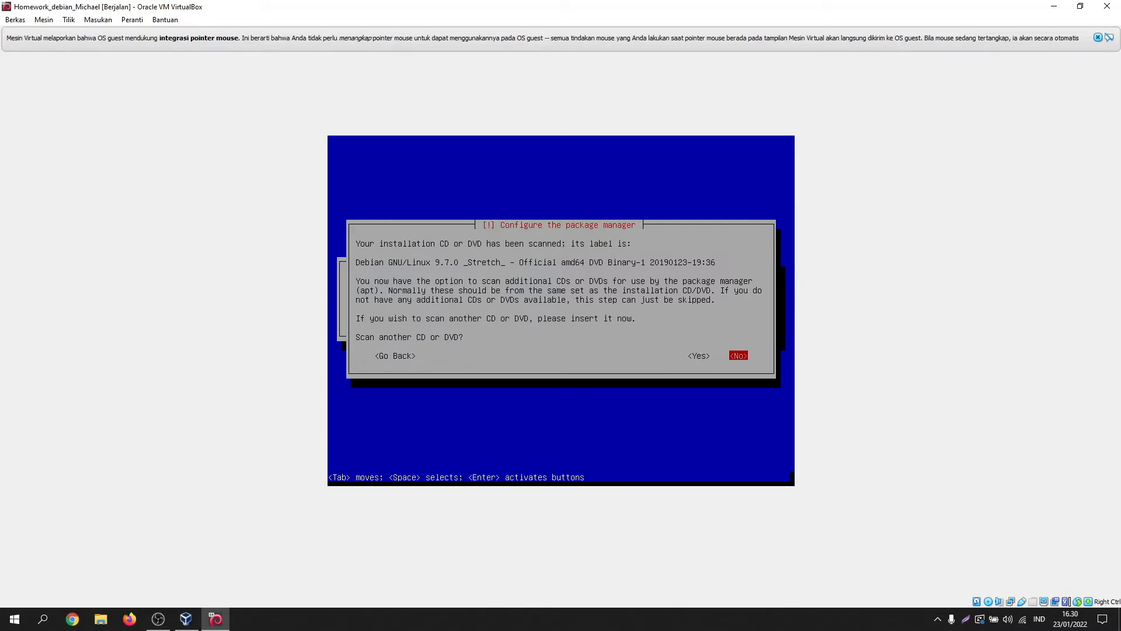
# Step: Decline scanning another CD/DVD, using a network mirror, and the popularity-contest survey
pyautogui.press('Return')
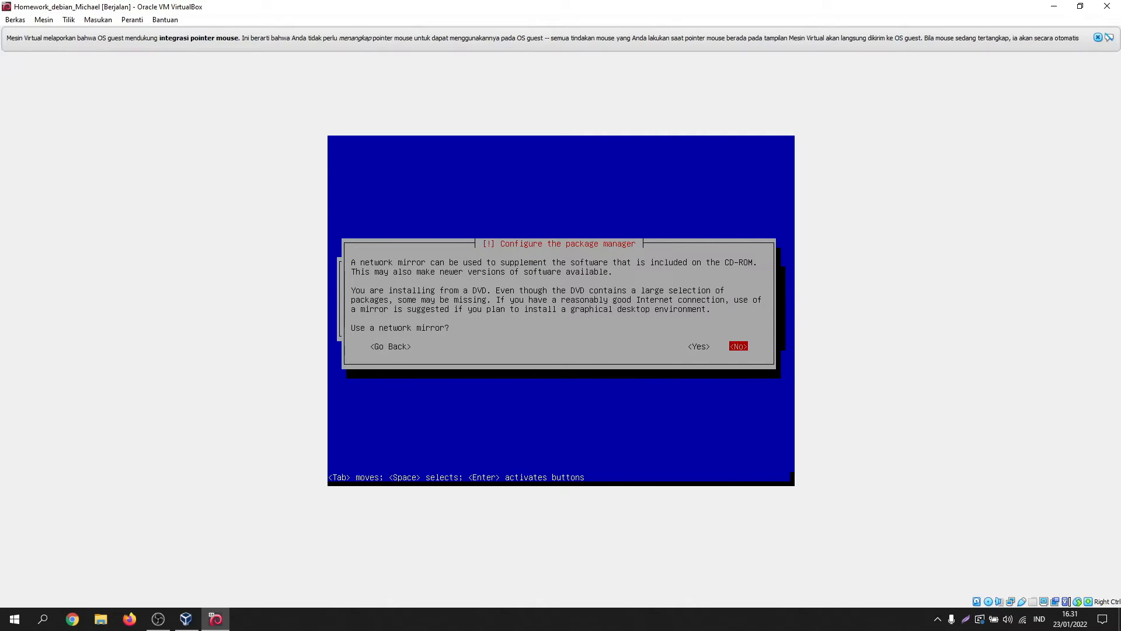
pyautogui.press('Return')
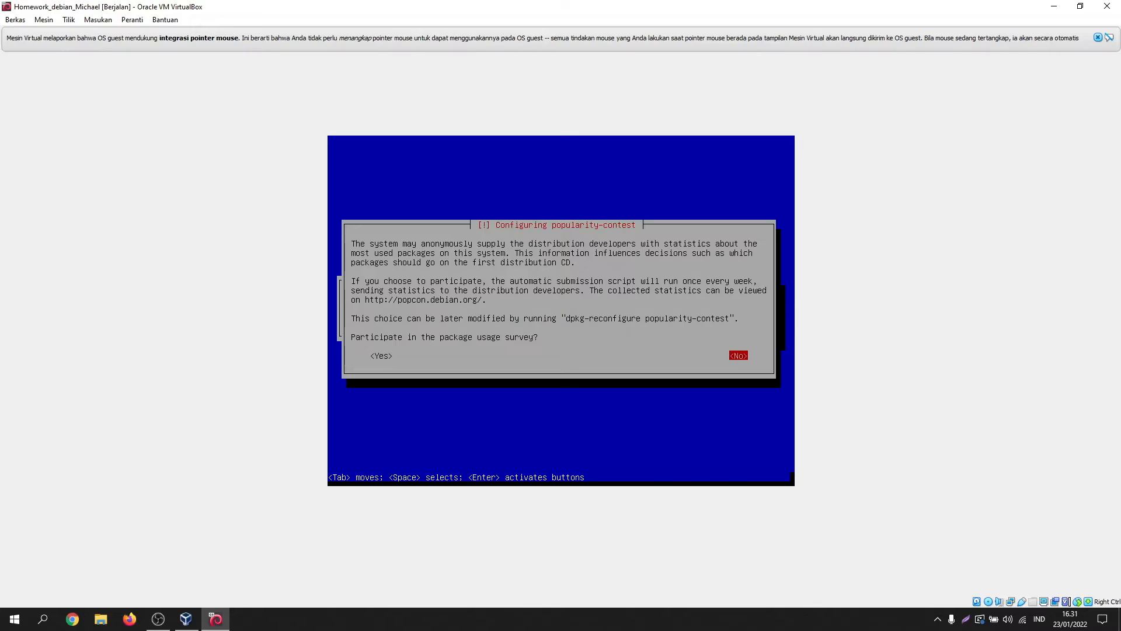
pyautogui.press('Return')
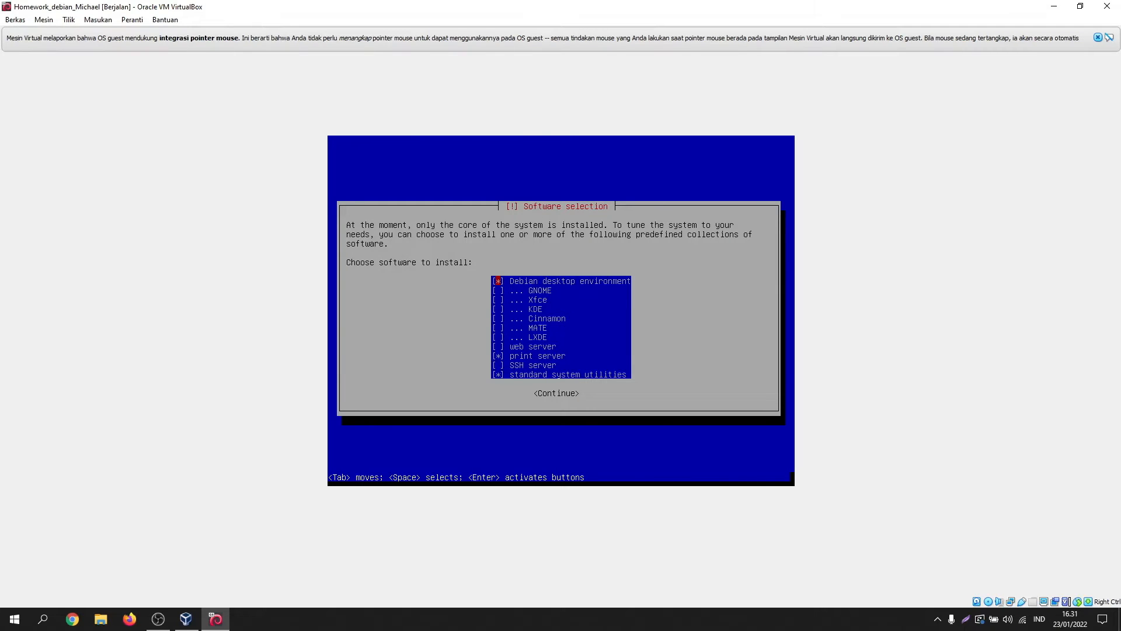
# Step: Untick Debian desktop environment and print server, keeping standard system utilities, and continue installing
pyautogui.press('space')
pyautogui.press('Down')
pyautogui.press('Down')
pyautogui.press('Down')
pyautogui.press('Down')
pyautogui.press('Down')
pyautogui.press('Down')
pyautogui.press('Down')
pyautogui.press('Down')
pyautogui.press('space')
pyautogui.press('Down')
pyautogui.press('Down')
pyautogui.press('Tab')
pyautogui.press('Return')
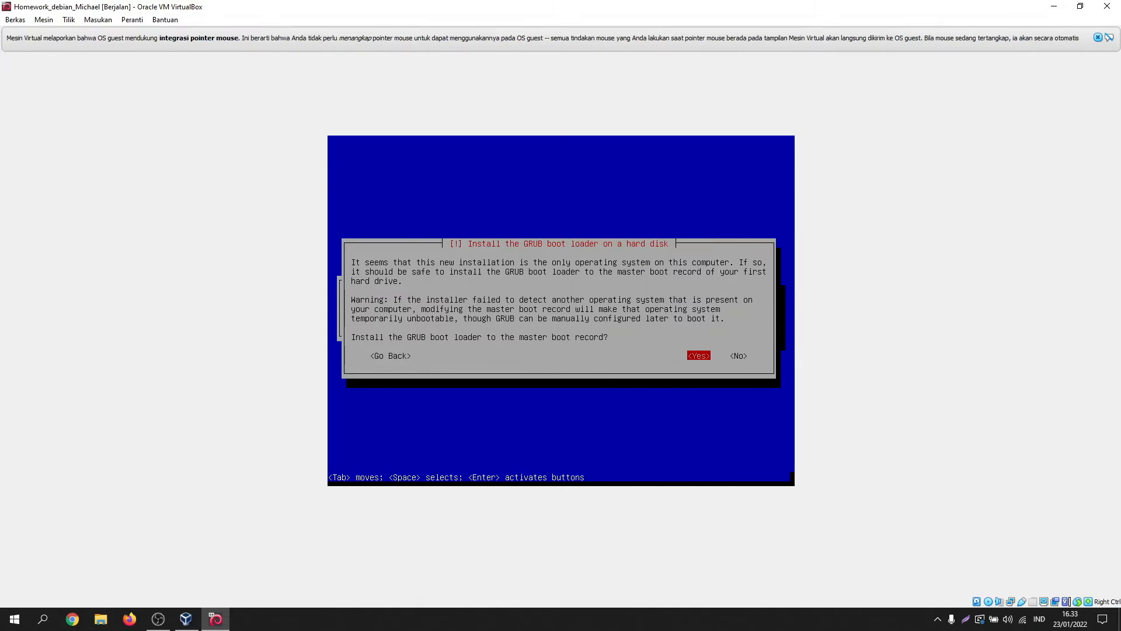
# Step: Install GRUB to the master boot record on /dev/sda and finish the installation to reboot
pyautogui.press('Return')
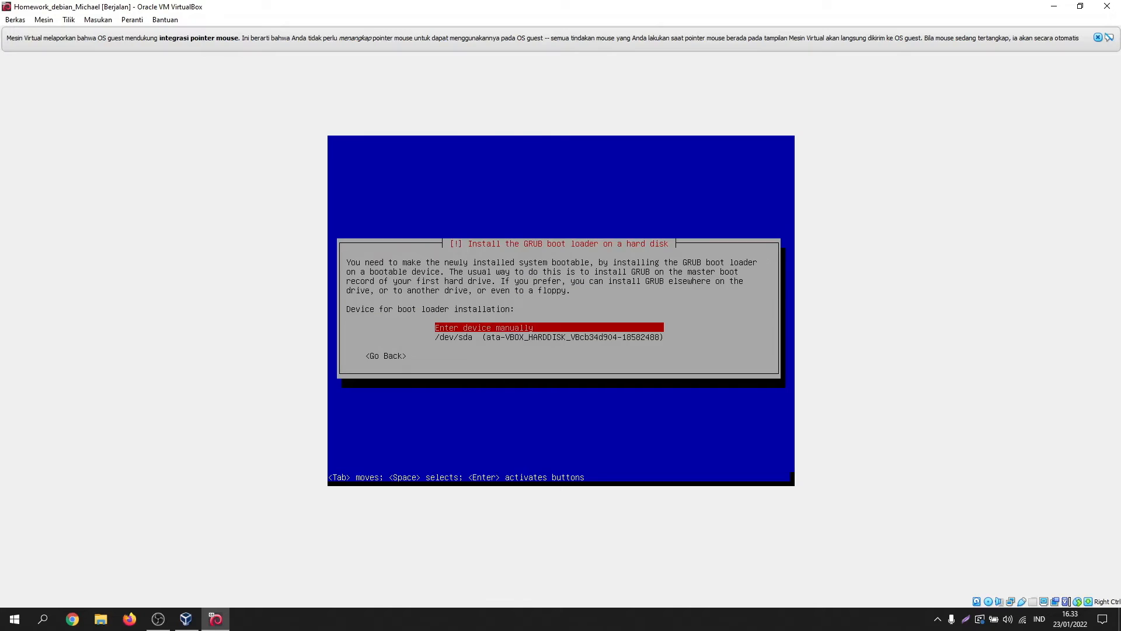
pyautogui.press('Down')
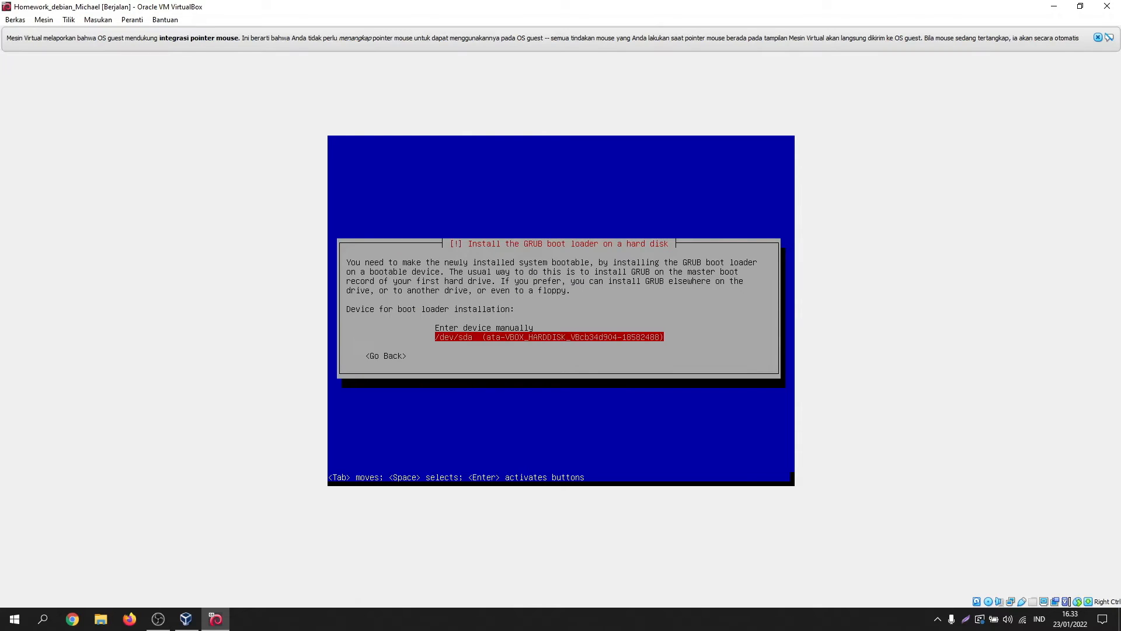
pyautogui.press('Return')
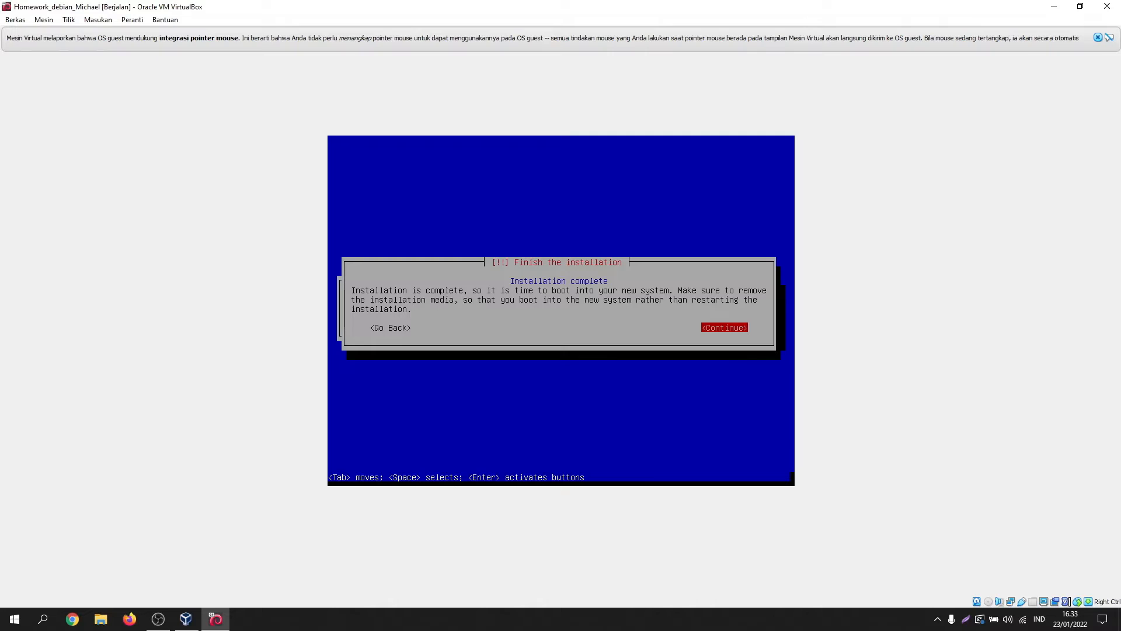
pyautogui.press('Return')
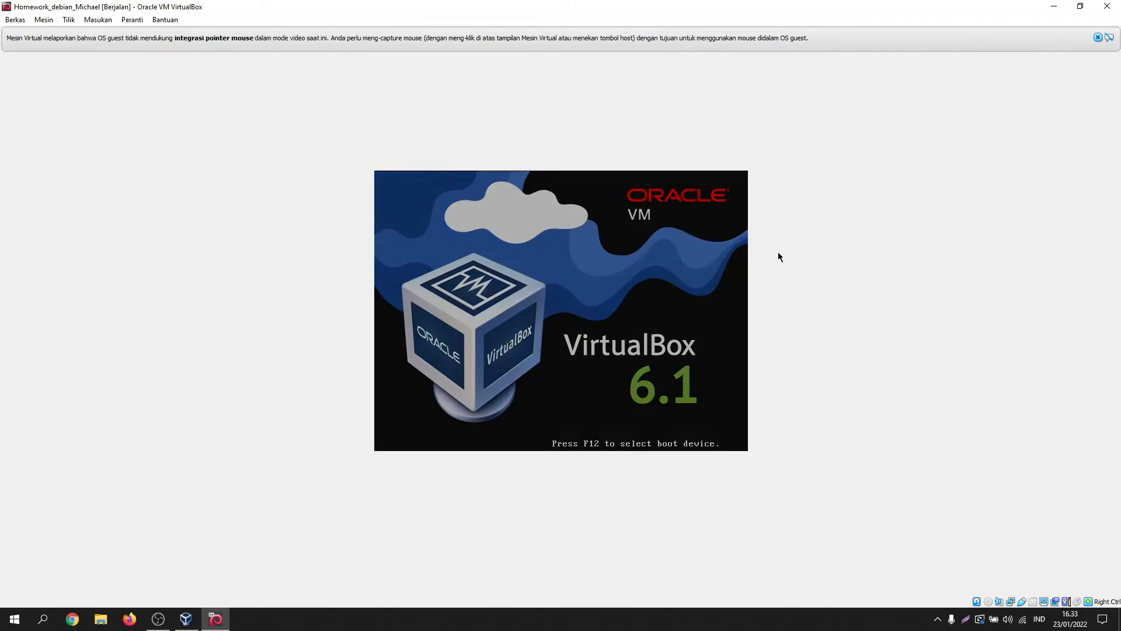
# Step: Boot Debian from GRUB and log in at the console with the user's login name
pyautogui.press('Return')
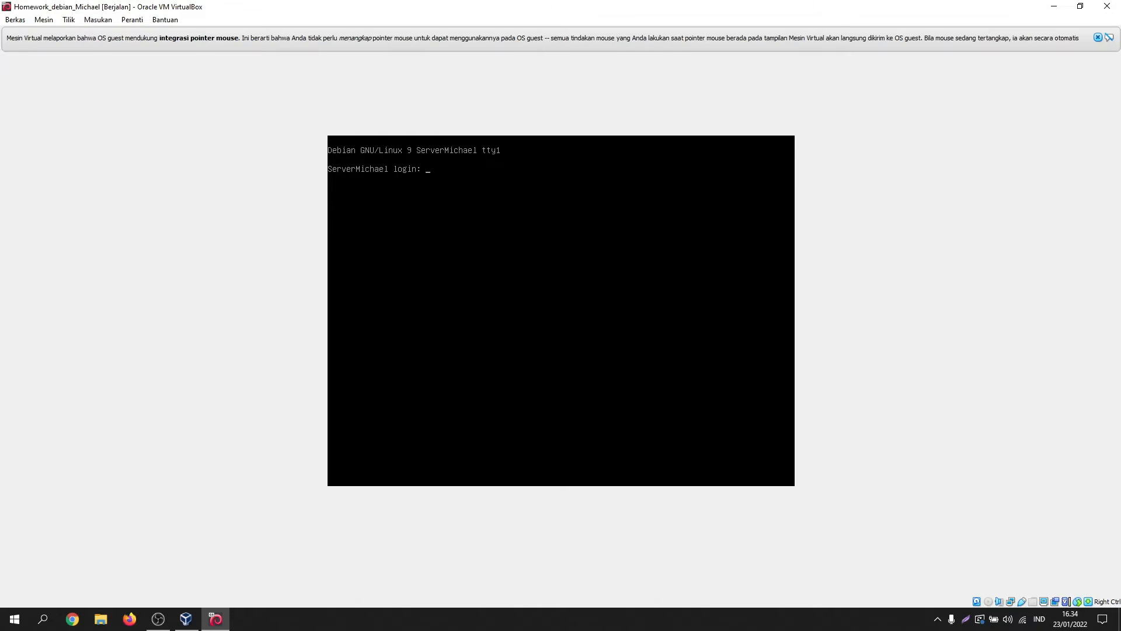
pyautogui.write('Se')
pyautogui.press('BackSpace')
pyautogui.write('servermichael')
pyautogui.press('Return')
pyautogui.press('Return')
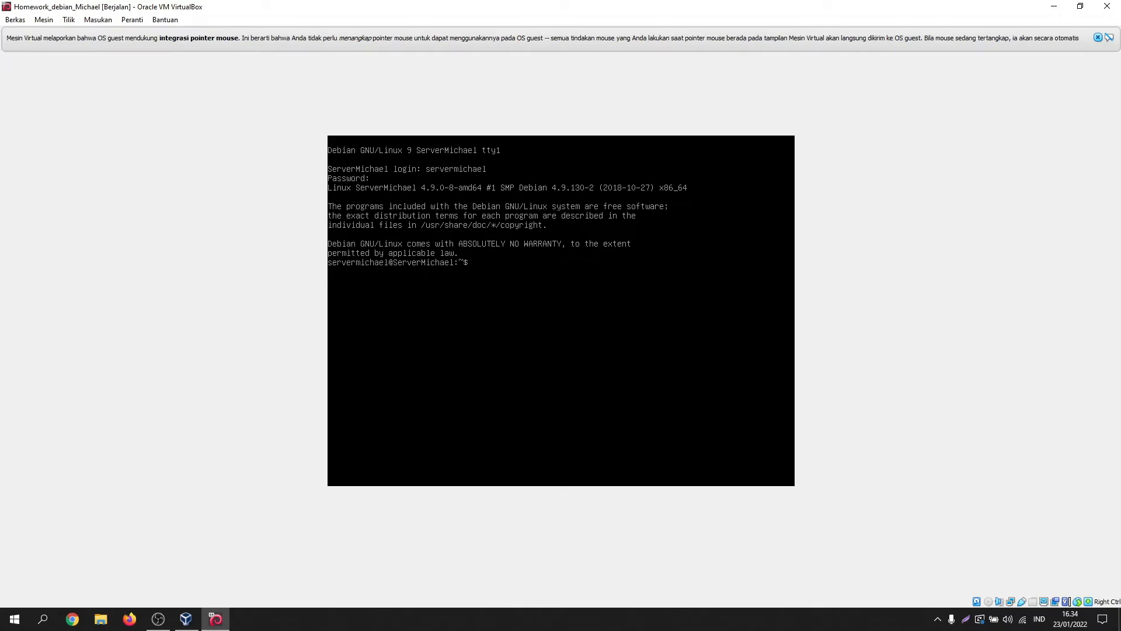
# Step: Switch to a root shell with su and start opening /etc/network/interfaces in nano
pyautogui.write('su')
pyautogui.press('Return')
pyautogui.press('Return')
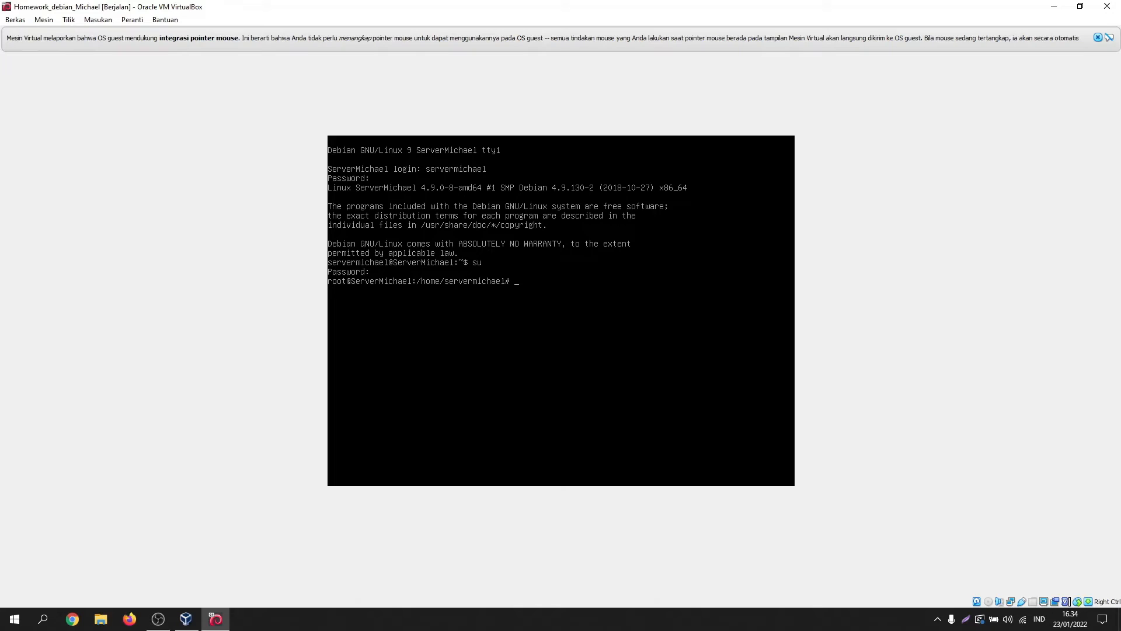
pyautogui.write('na')
pyautogui.write('no /etc/')
pyautogui.write('networ')
pyautogui.write('k/im')
pyautogui.write('terfaces')
# Step: Make enp0s3 static with address 192.168.100.19/24, gateway 192.168.100.1 and DNS 192.168.100.1
pyautogui.press('Return')
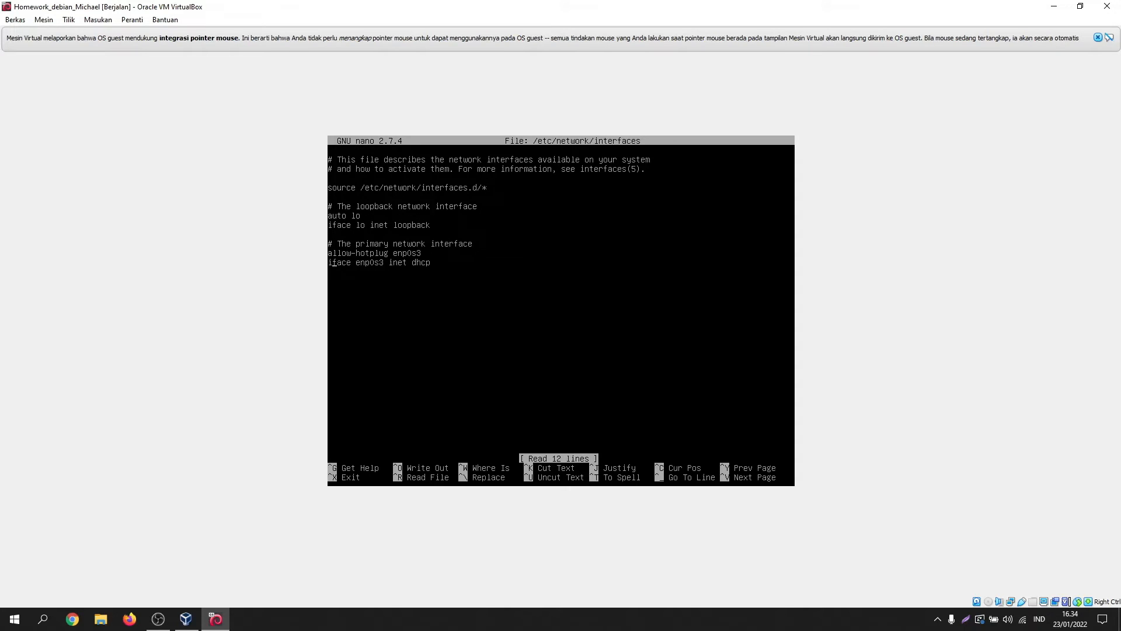
pyautogui.press('Right')
pyautogui.press('Right')
pyautogui.press('Right')
pyautogui.press('Right')
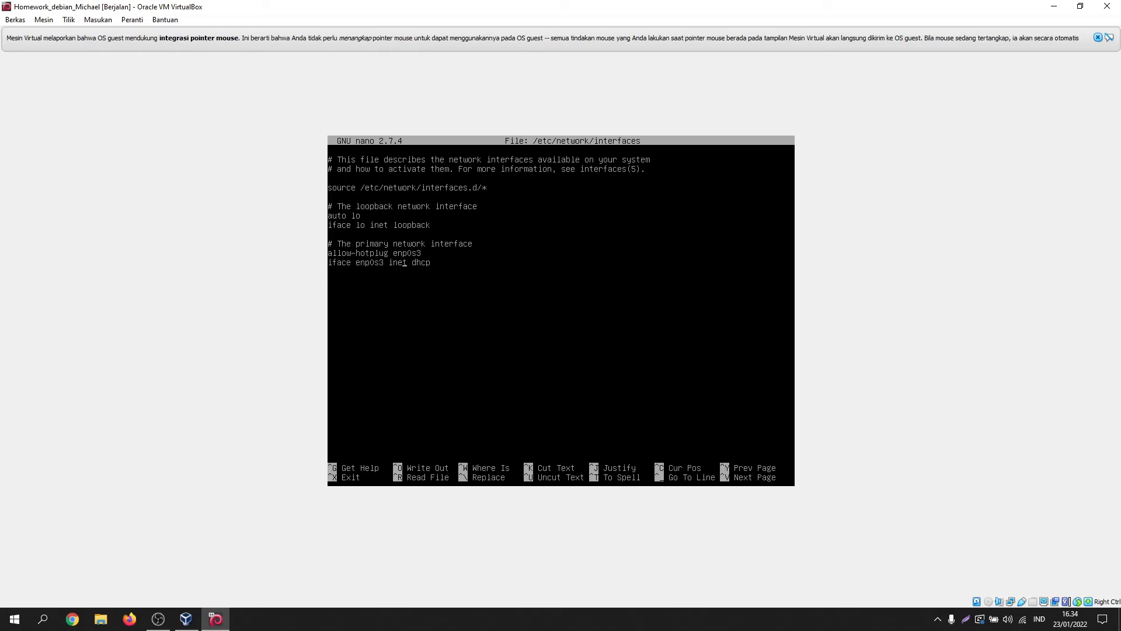
pyautogui.press('BackSpace')
pyautogui.press('BackSpace')
pyautogui.press('BackSpace')
pyautogui.press('BackSpace')
pyautogui.write('ddress 192.168.100.19/24')
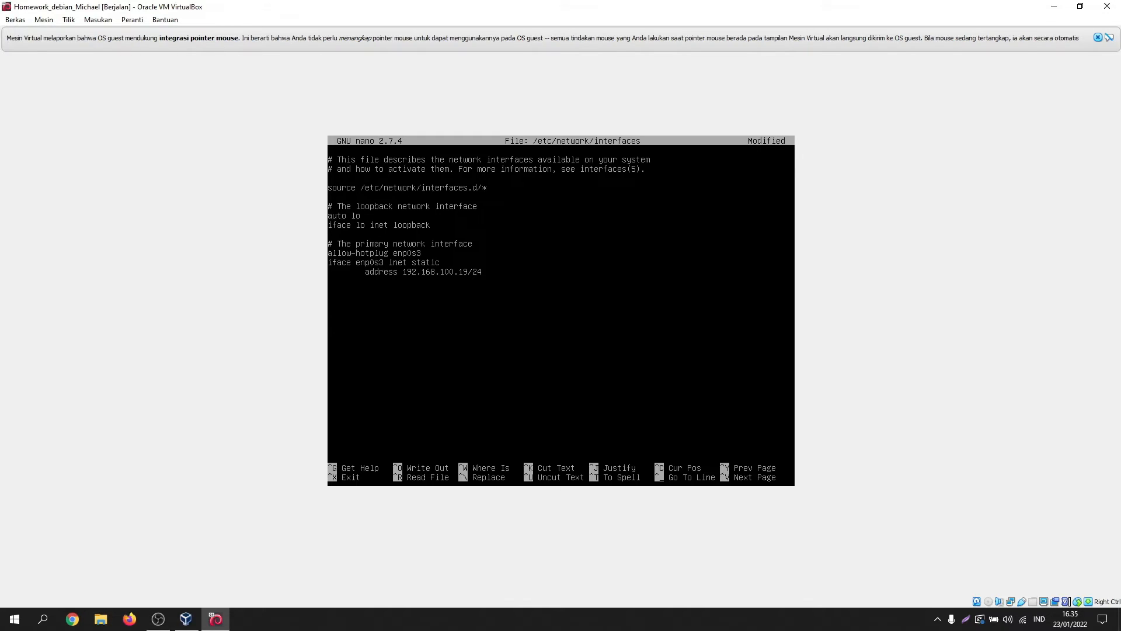
pyautogui.write('gateway 192.168.100.1')
pyautogui.press('Return')
pyautogui.write('dns-nameservers 192.1')
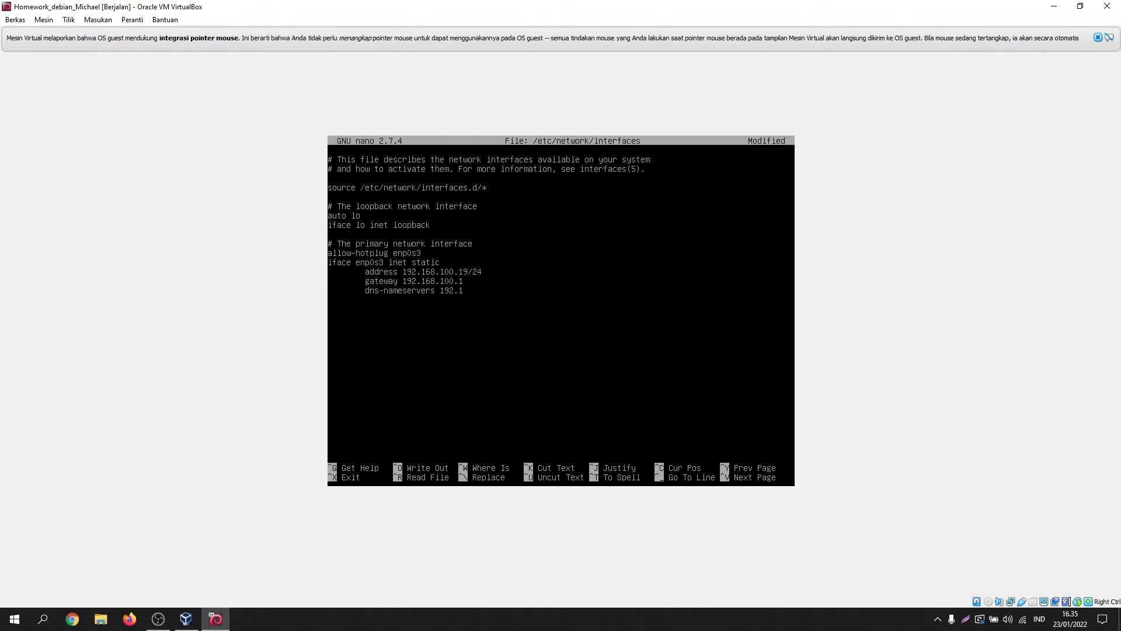
pyautogui.write('68.100.1')
# Step: Save /etc/network/interfaces and reboot the virtual machine
pyautogui.hotkey('ctrl', 'x')
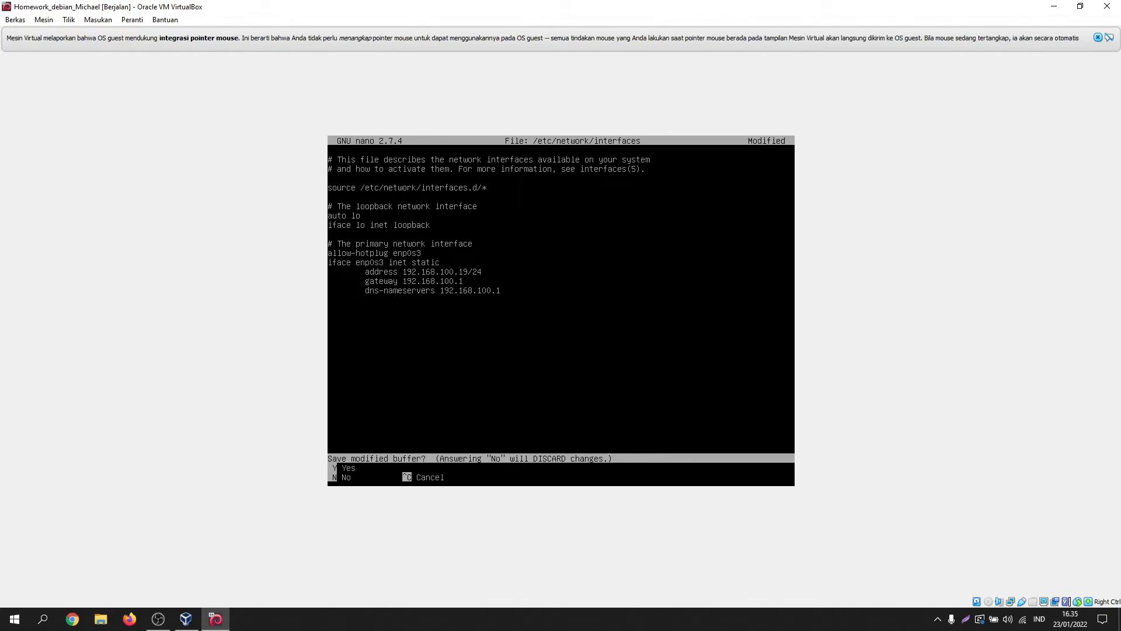
pyautogui.press('y')
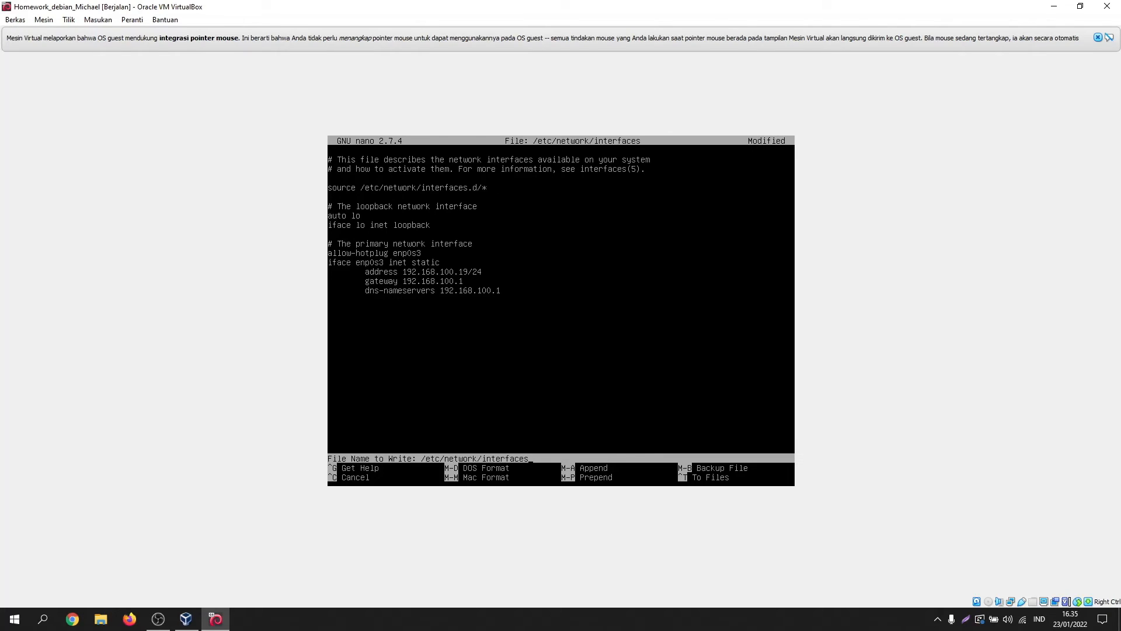
pyautogui.press('Return')
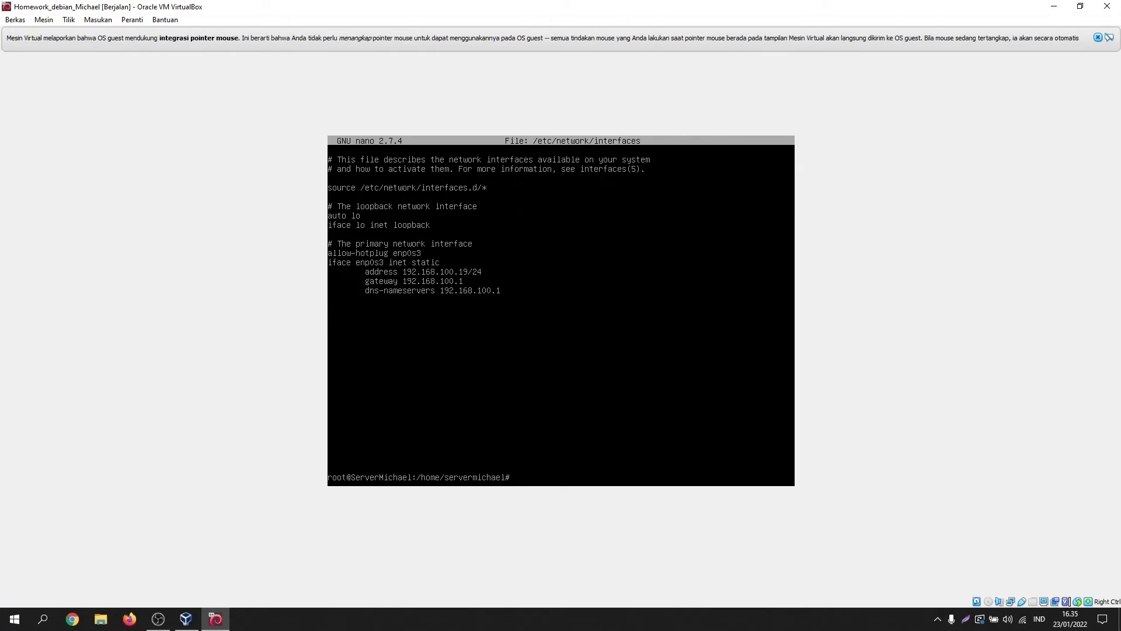
pyautogui.write('reboot')
pyautogui.press('Return')
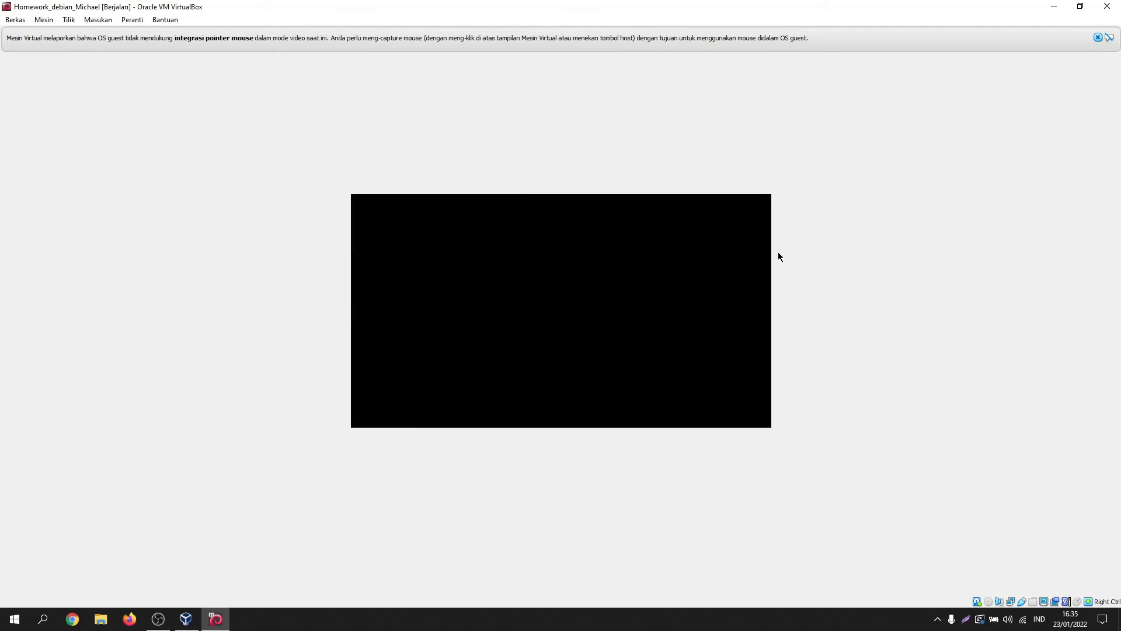
# Step: Log in, become root with su, and run ip a to verify enp0s3 has 192.168.100.19/24
pyautogui.press('Return')
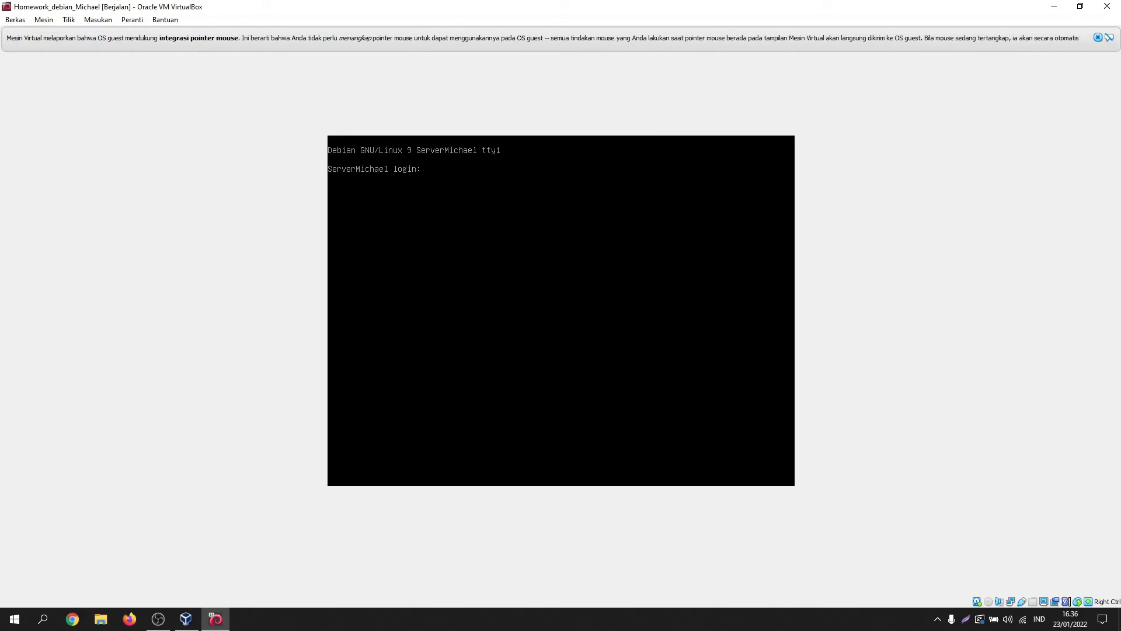
pyautogui.write('servermichael')
pyautogui.press('Return')
pyautogui.press('Return')
pyautogui.write('su')
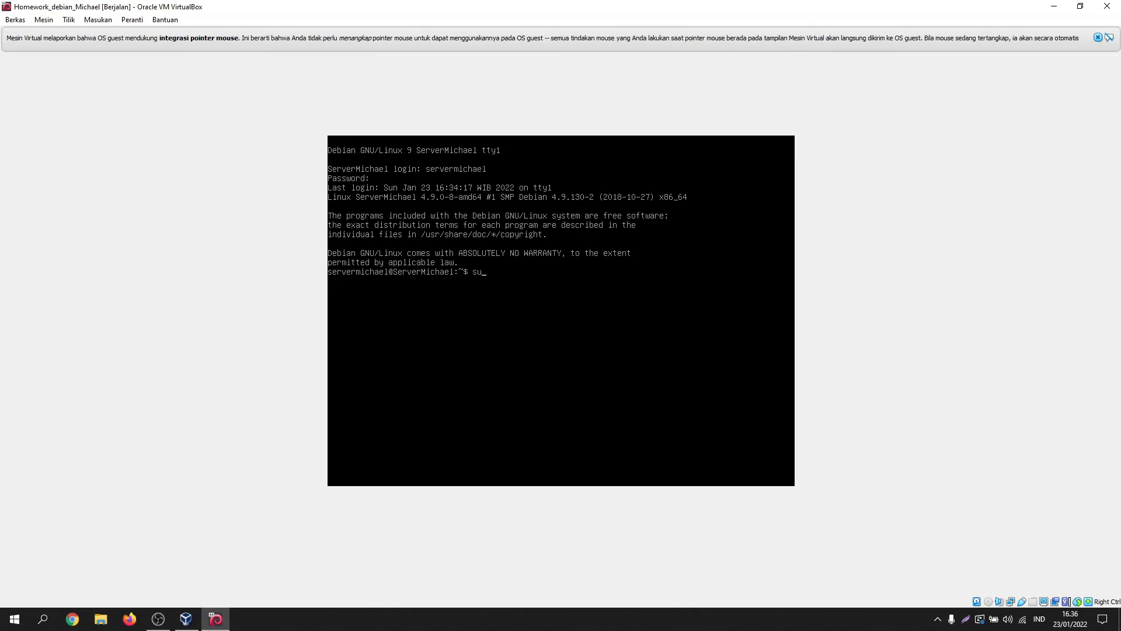
pyautogui.press('Return')
pyautogui.press('Return')
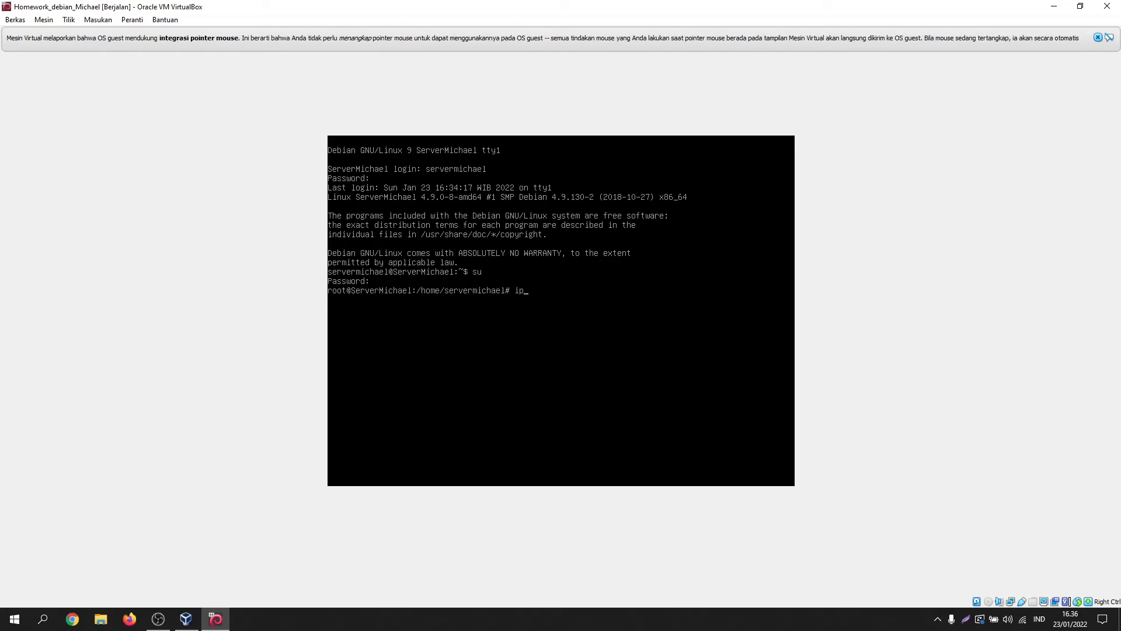
pyautogui.press('Return')
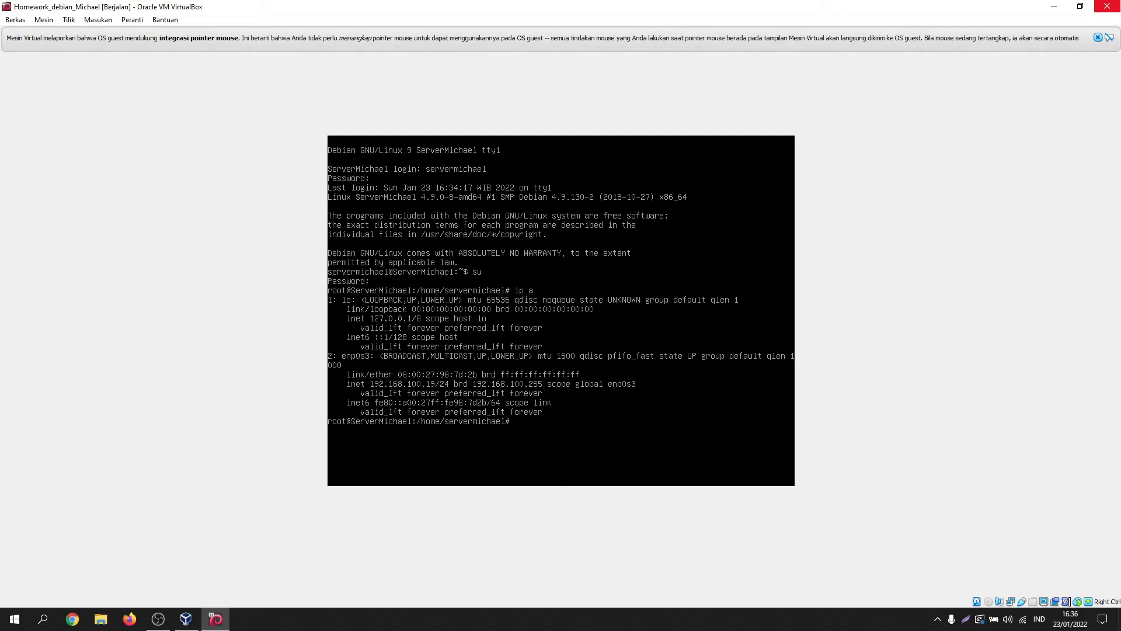
# Step: Close the VM window and power off the machine
pyautogui.click(1107, 6)
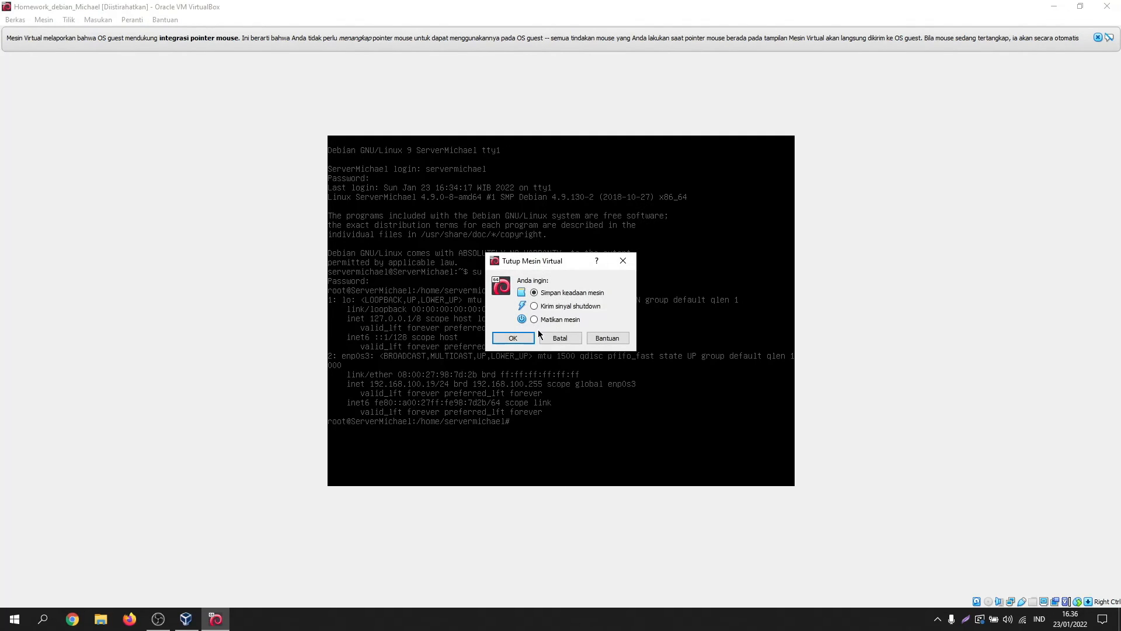
pyautogui.click(550, 321)
pyautogui.click(512, 339)
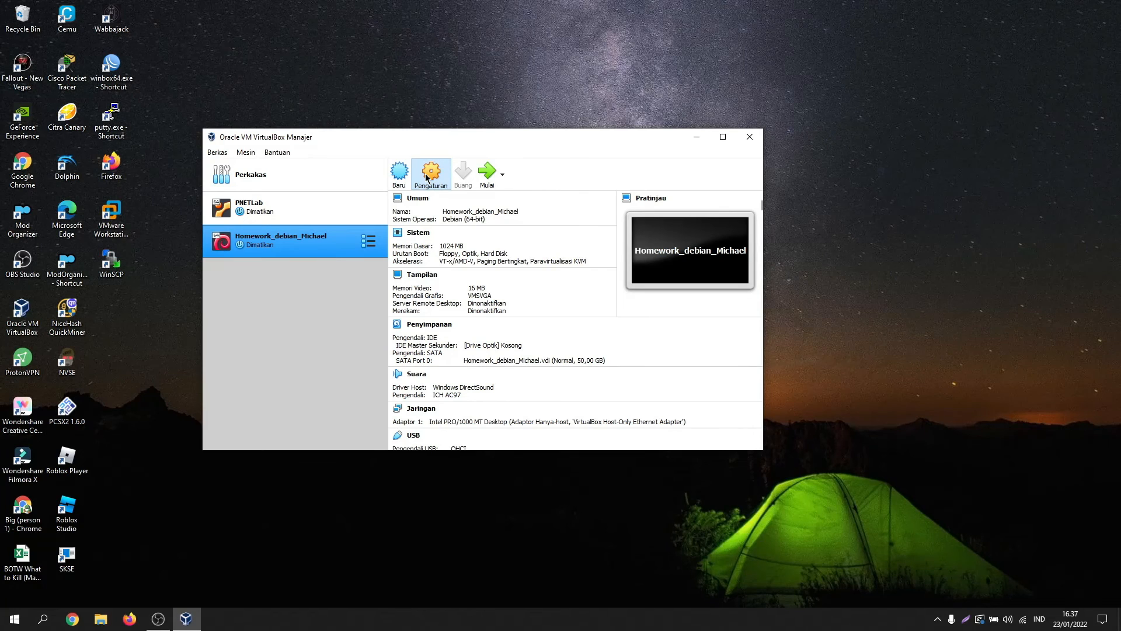
# Step: In the VM's network settings, enable Adapter 2 attached to the Host-only Adapter and save
pyautogui.click(427, 178)
pyautogui.click(334, 274)
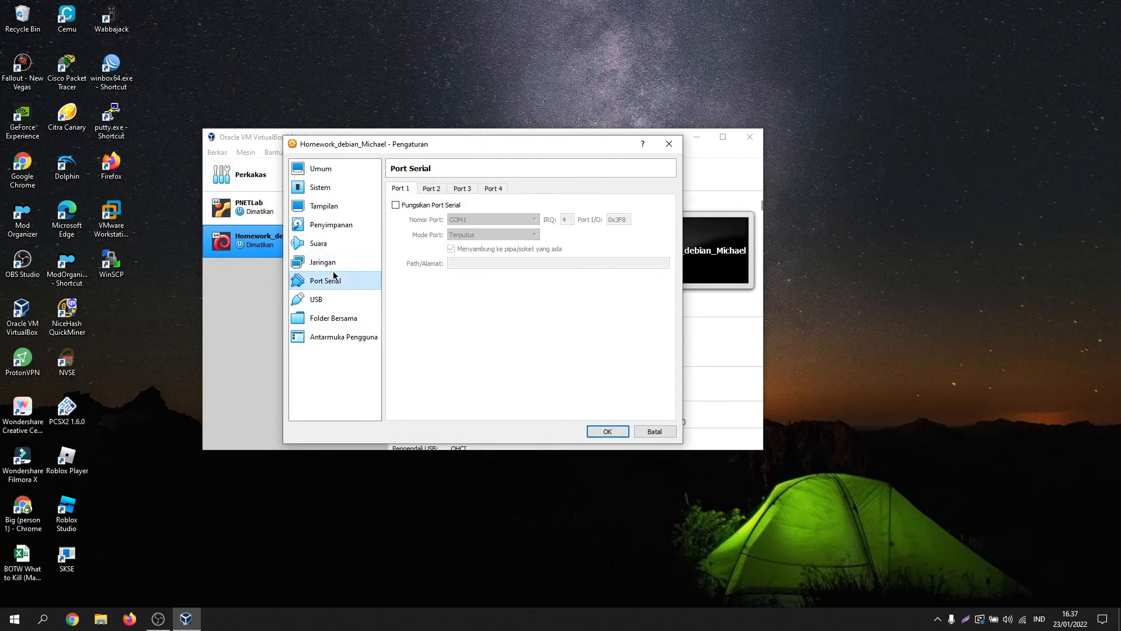
pyautogui.click(333, 264)
pyautogui.click(445, 188)
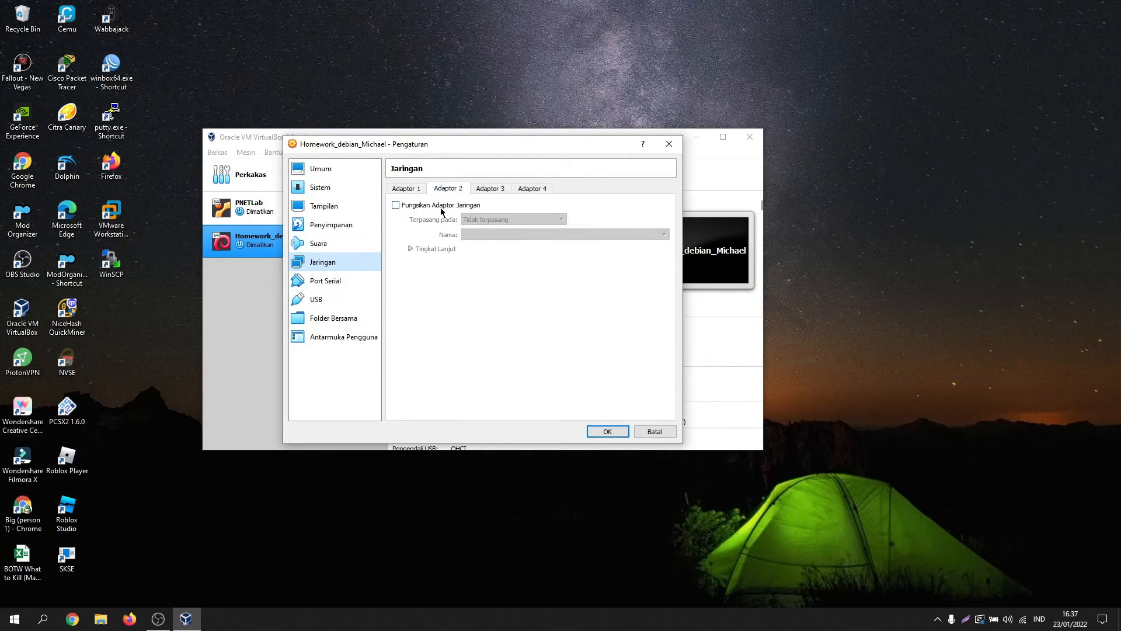
pyautogui.click(442, 209)
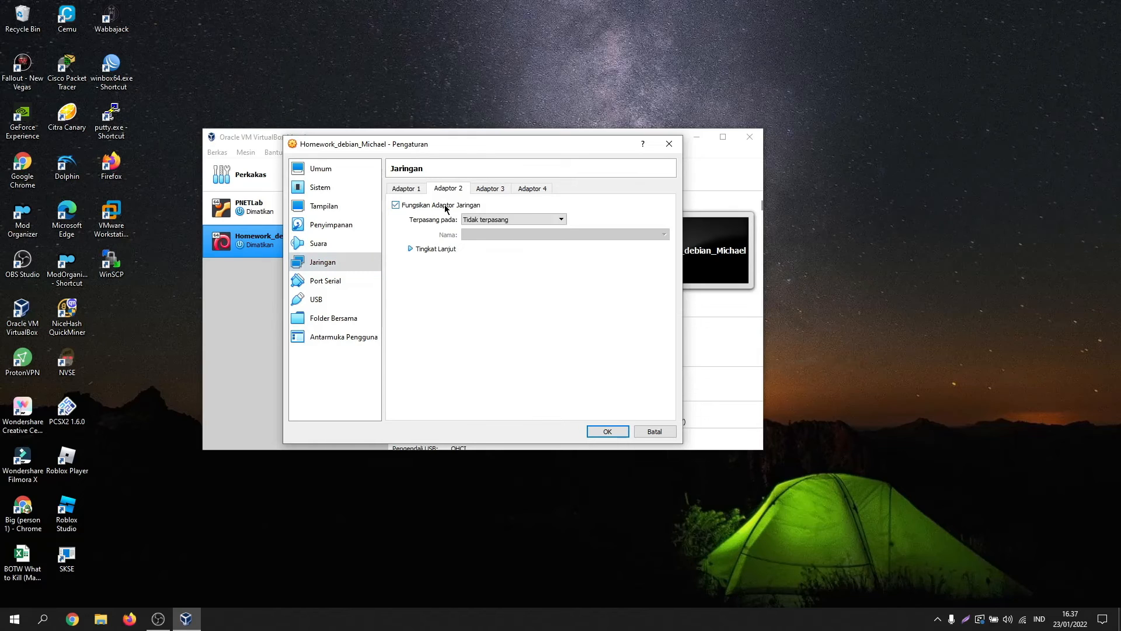
pyautogui.click(507, 219)
pyautogui.click(509, 258)
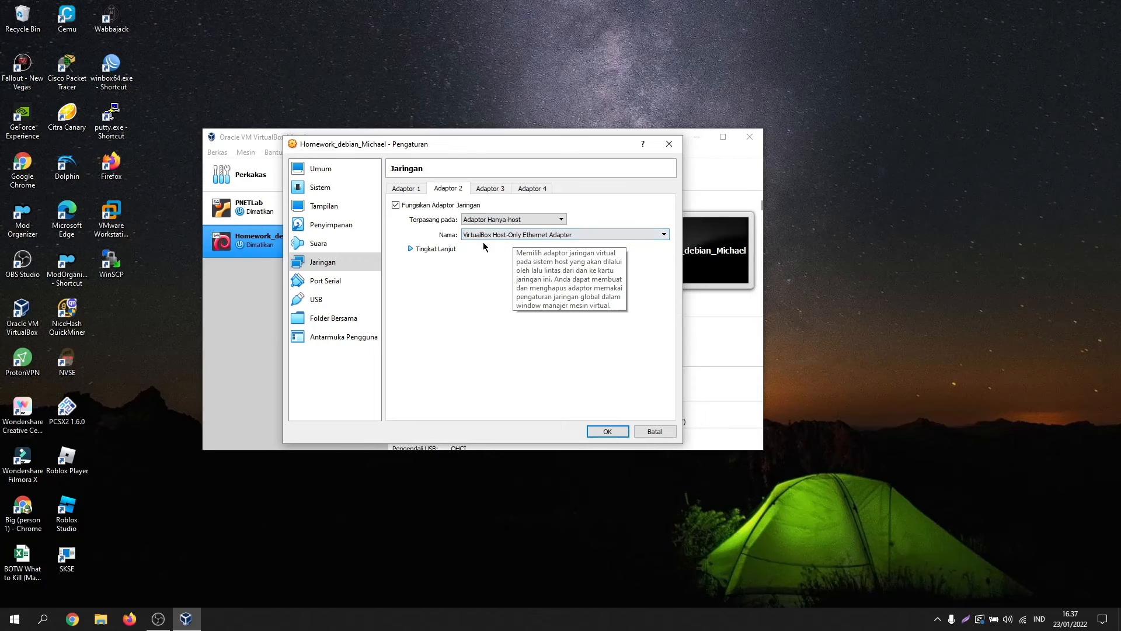
pyautogui.click(606, 431)
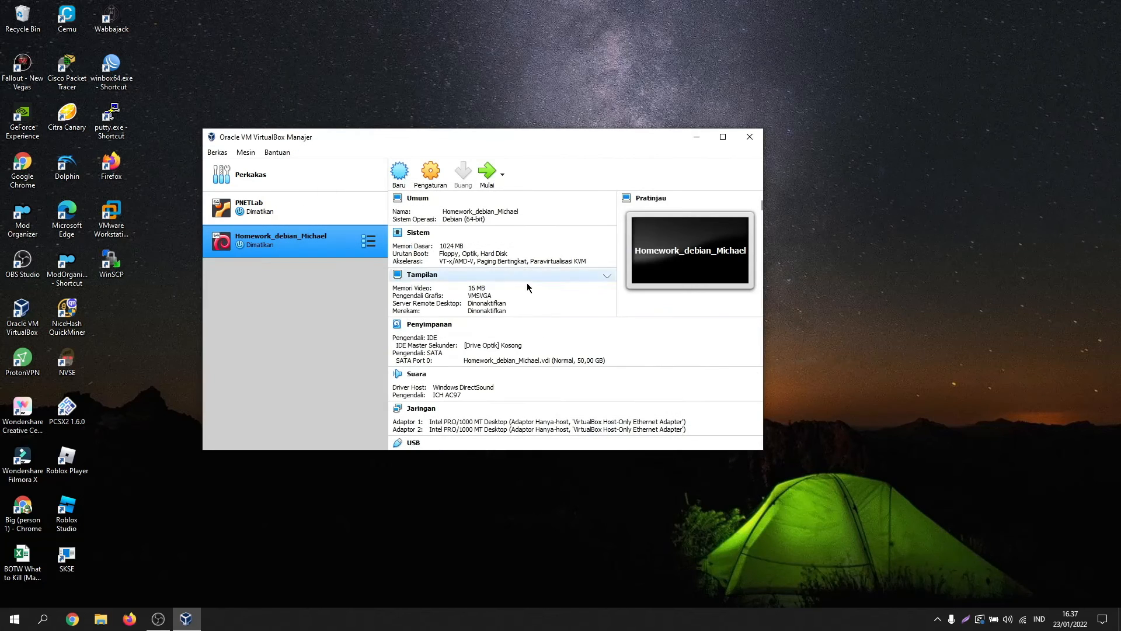
# Step: Start the Debian VM, dismiss the keyboard capture notice, and boot from GRUB immediately
pyautogui.click(488, 175)
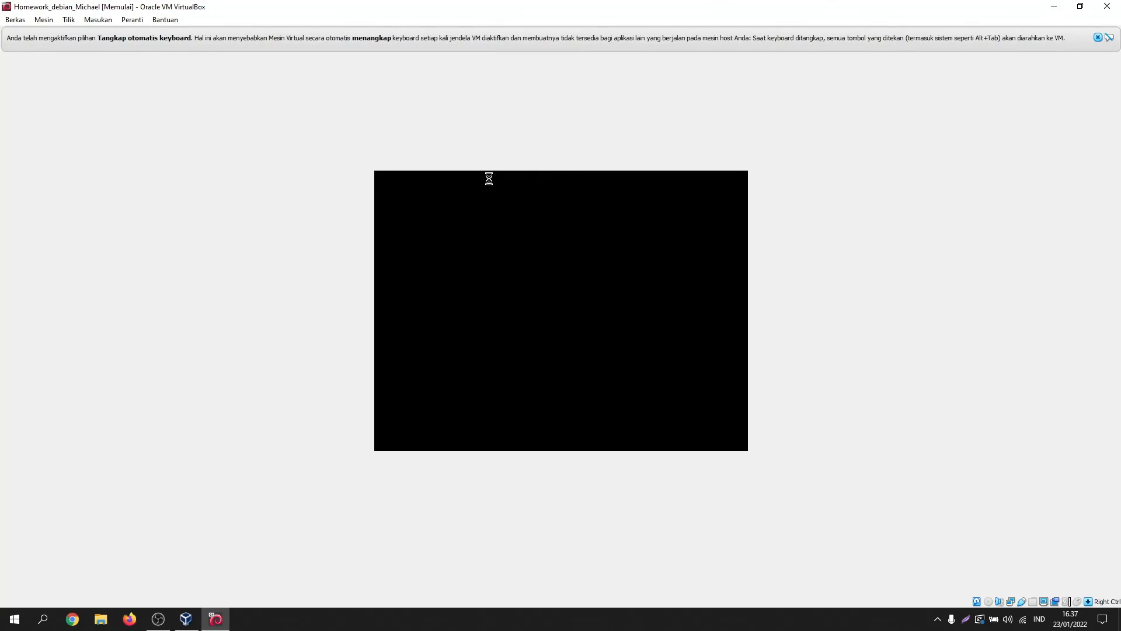
pyautogui.click(1098, 38)
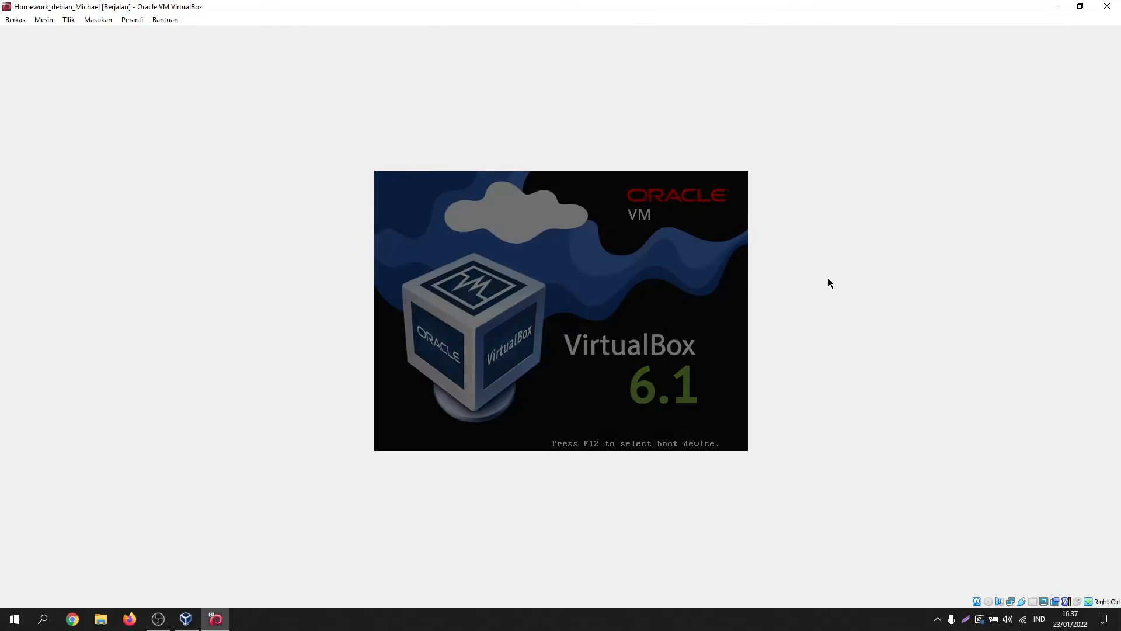
pyautogui.press('Return')
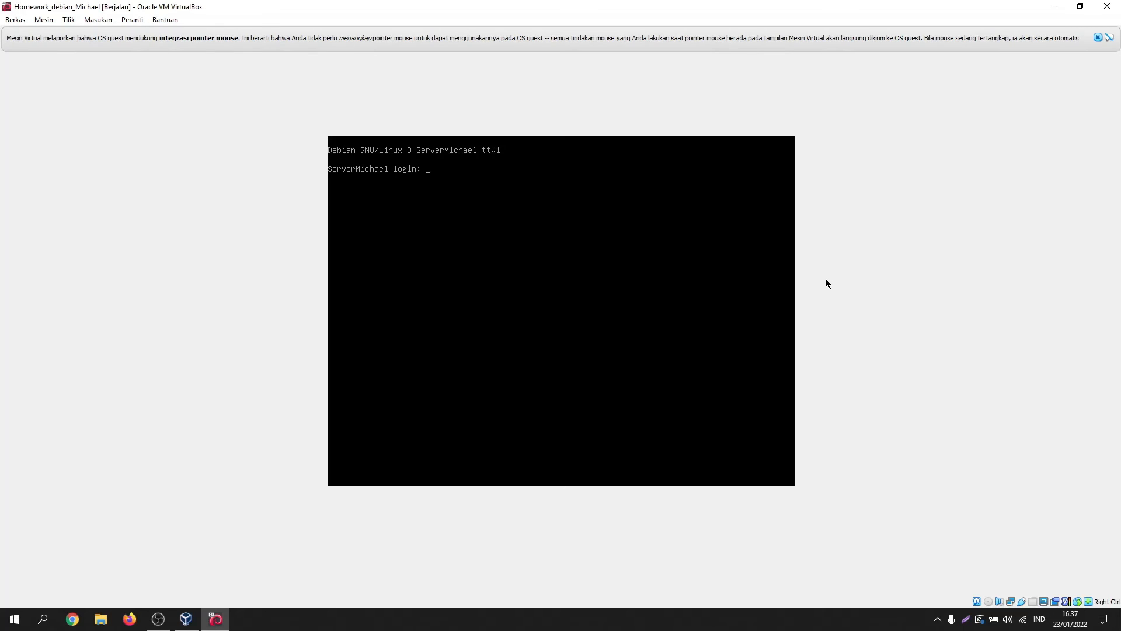
# Step: Log in as the user, become root with su, and open /etc/network/interfaces in nano
pyautogui.write('ervermichael')
pyautogui.press('Return')
pyautogui.press('Return')
pyautogui.write('su')
pyautogui.press('Return')
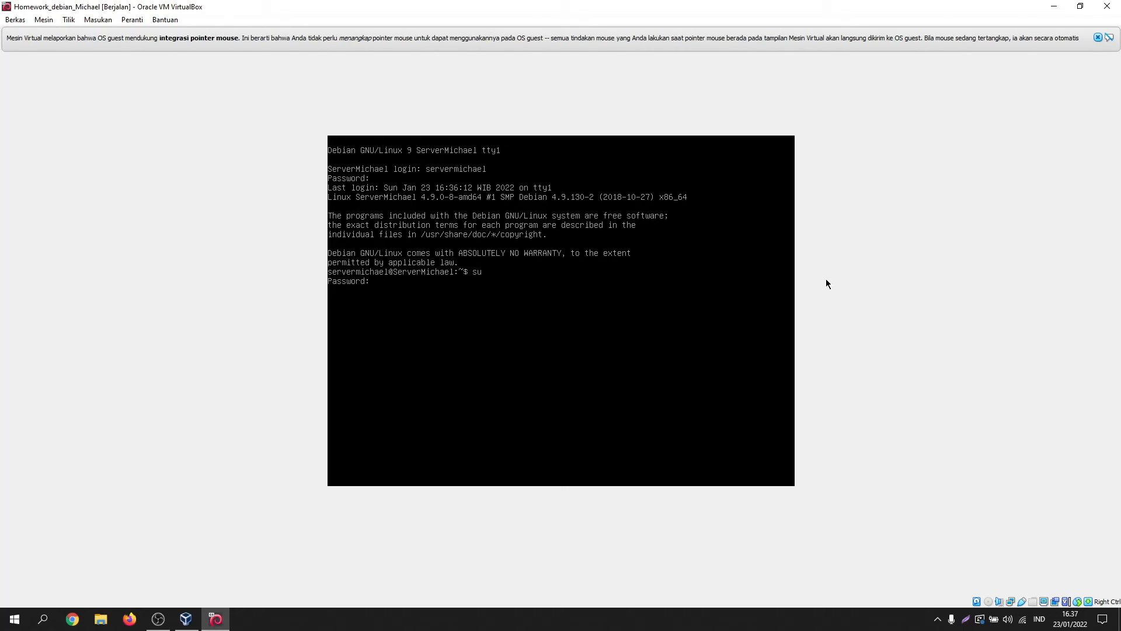
pyautogui.press('Return')
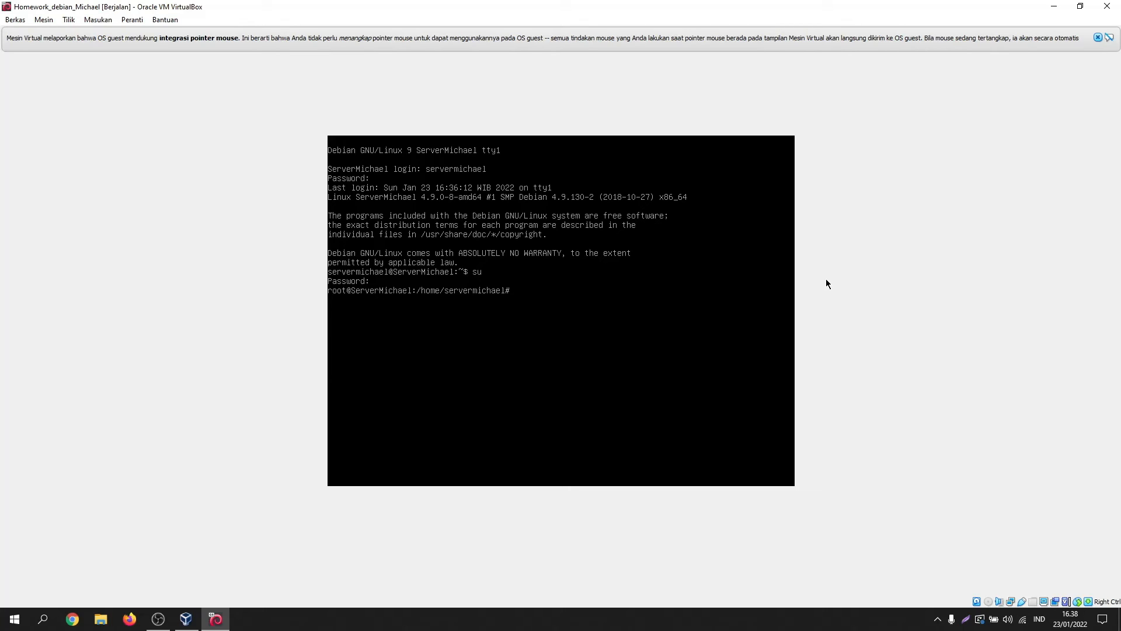
pyautogui.write('nano /etc/network/interfaces')
# Step: Duplicate the enp0s3 stanza in /etc/network/interfaces and rename the copy to enp0s8
pyautogui.press('Return')
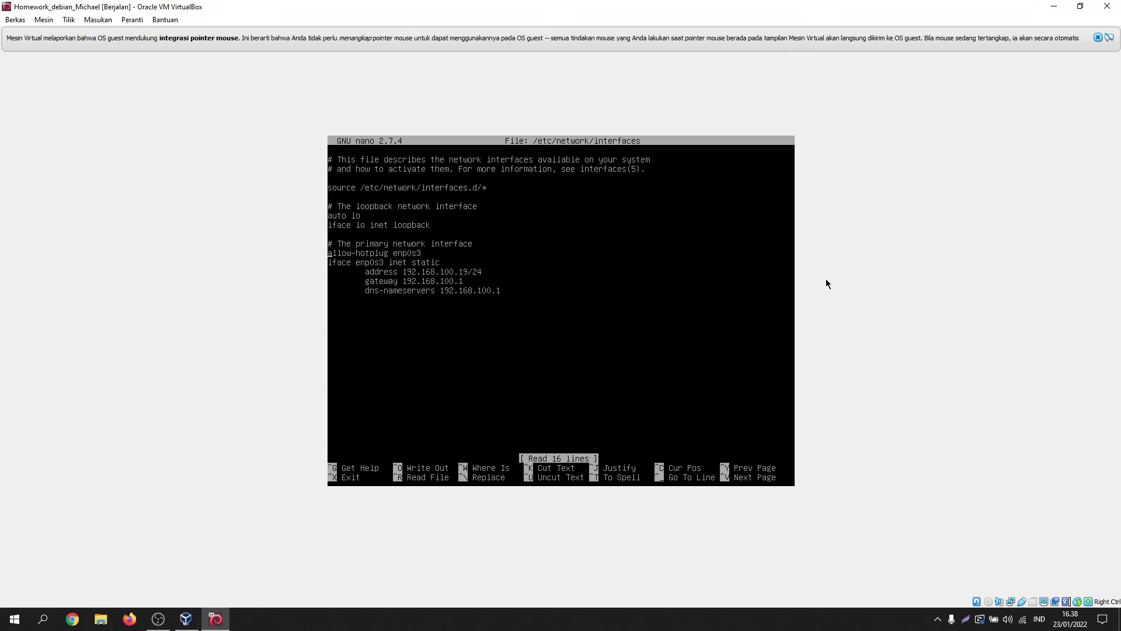
pyautogui.hotkey('ctrl', 'k')
pyautogui.hotkey('ctrl', 'k')
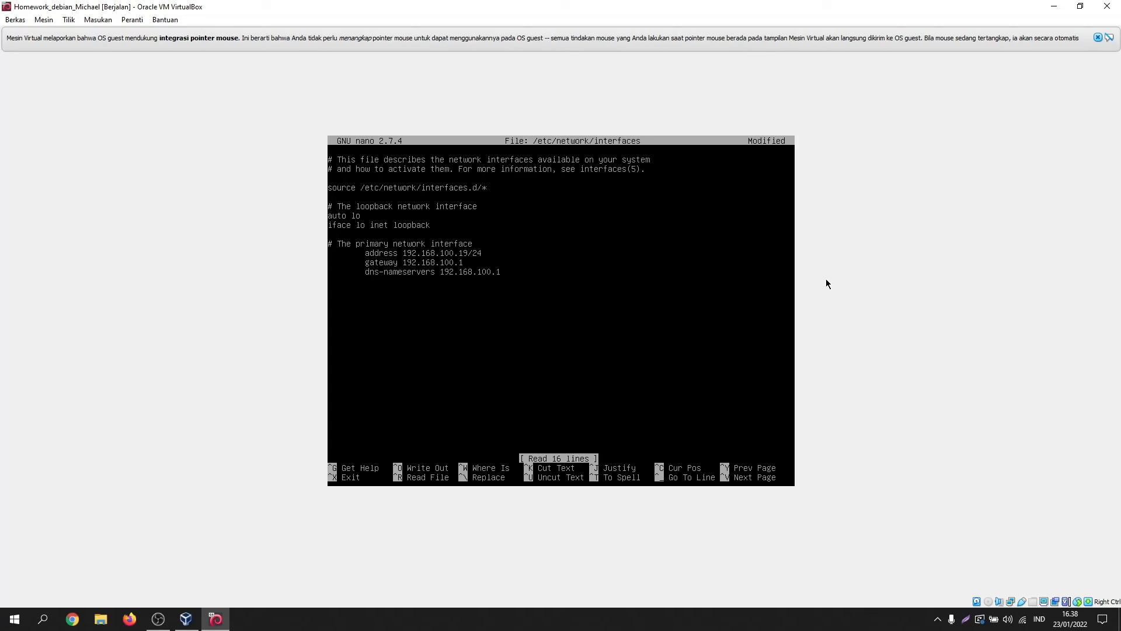
pyautogui.hotkey('ctrl', 'u')
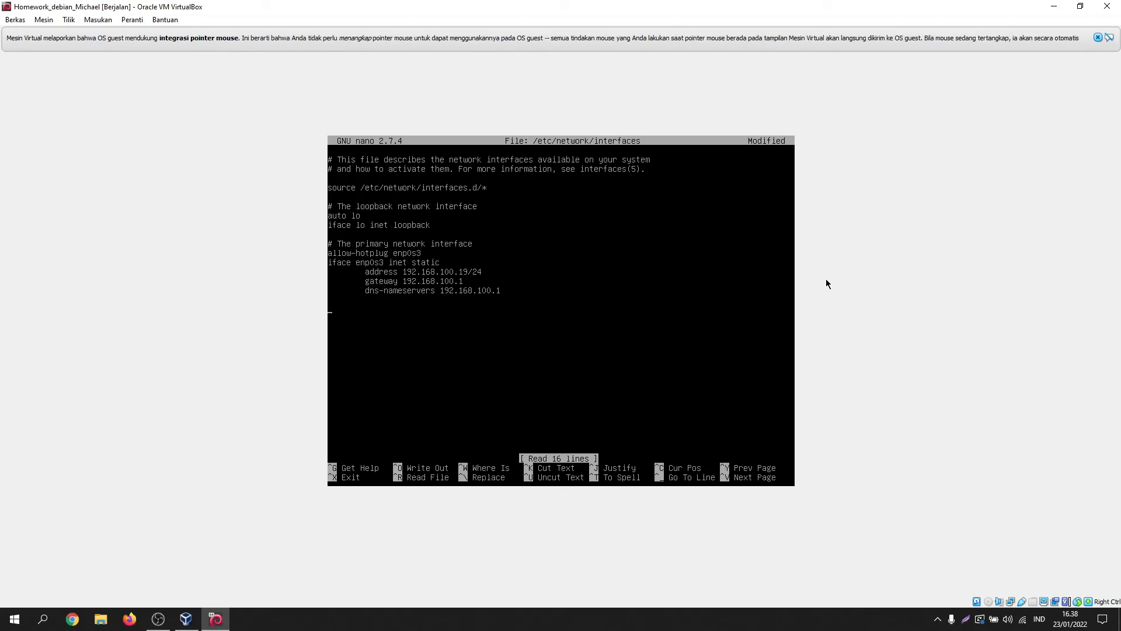
pyautogui.hotkey('ctrl', 'u')
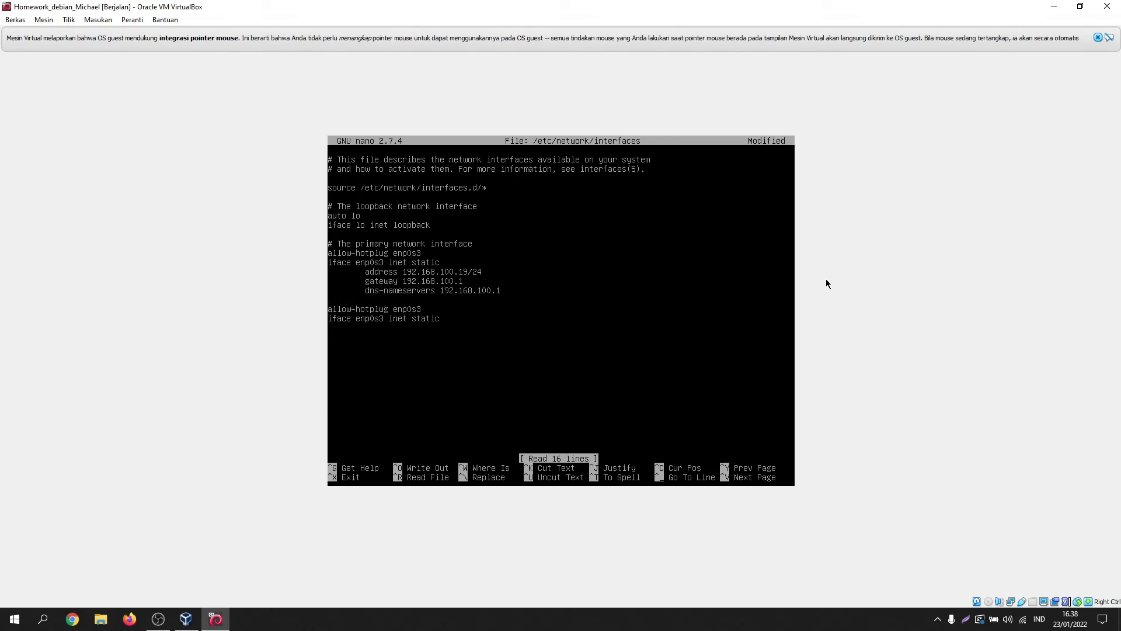
pyautogui.press('Up')
pyautogui.press('Right')
pyautogui.press('Right')
pyautogui.press('Right')
pyautogui.press('Right')
pyautogui.press('Right')
pyautogui.press('Right')
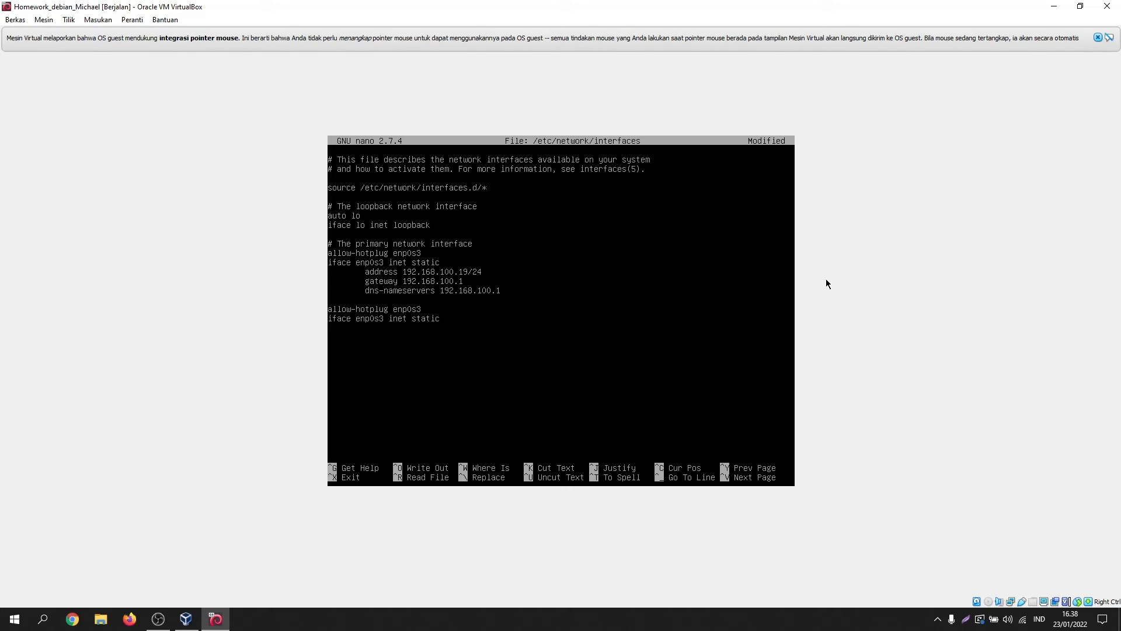
pyautogui.press('BackSpace')
pyautogui.write('8')
# Step: Give enp0s8 the address 192.168.100.20/24 and save the interfaces file
pyautogui.press('Return')
pyautogui.press('Tab')
pyautogui.write('address 192,1')
pyautogui.press('BackSpace')
pyautogui.press('BackSpace')
pyautogui.press('BackSpace')
pyautogui.write('.168.100.20/2')
pyautogui.hotkey('ctrl', 'x')
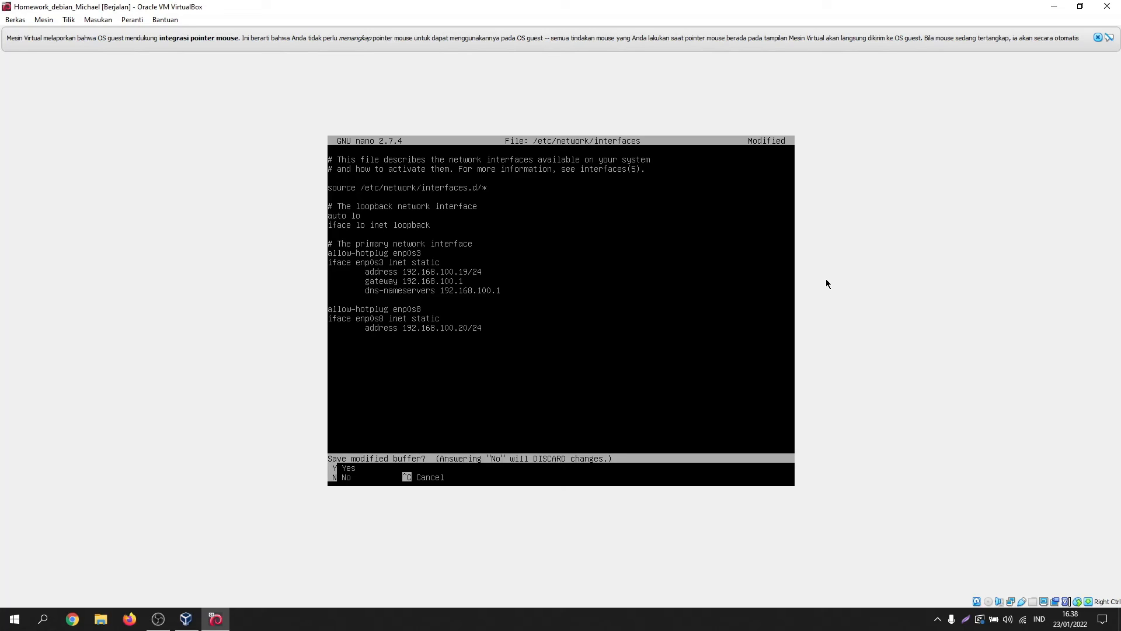
pyautogui.press('y')
pyautogui.press('Return')
pyautogui.write('re')
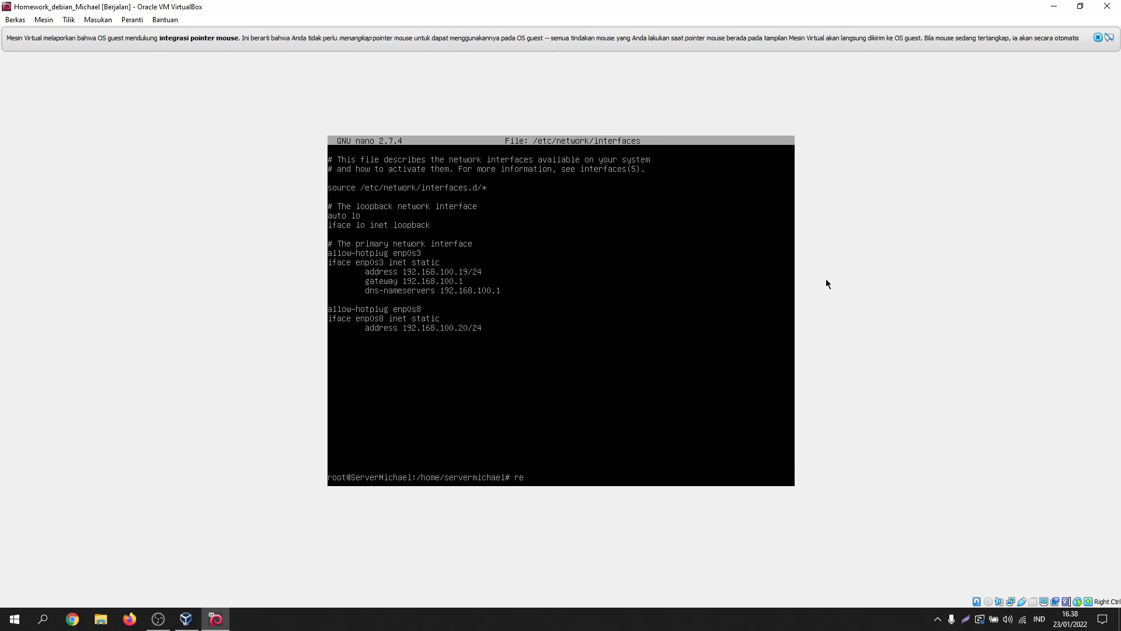
pyautogui.write('boot')
# Step: Reboot the Debian guest, boot it from GRUB, and log in with the regular user account
pyautogui.press('Return')
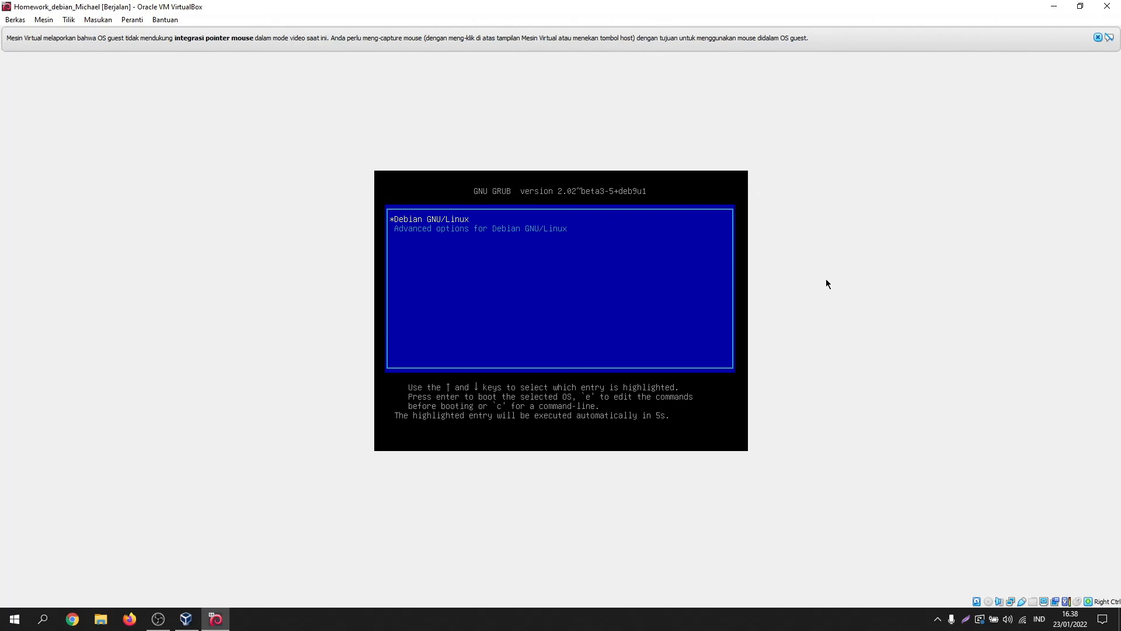
pyautogui.press('Return')
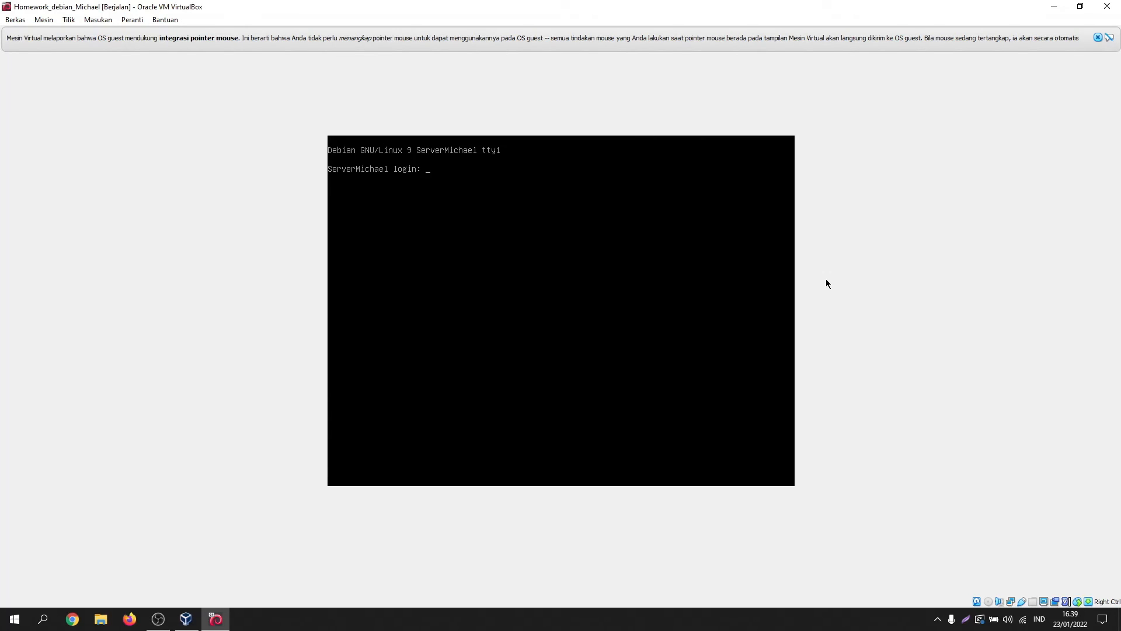
pyautogui.write('servermichael')
pyautogui.press('Return')
pyautogui.press('Return')
# Step: Switch to root with su and use ip a to confirm enp0s8 has 192.168.100.20/24
pyautogui.write('su')
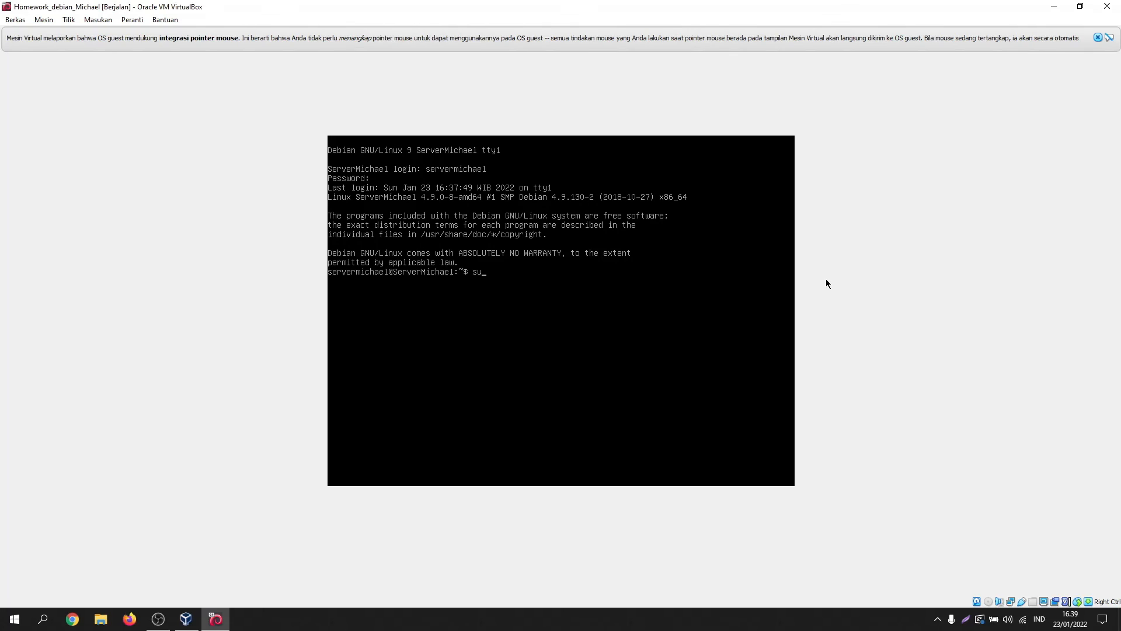
pyautogui.press('Return')
pyautogui.press('Return')
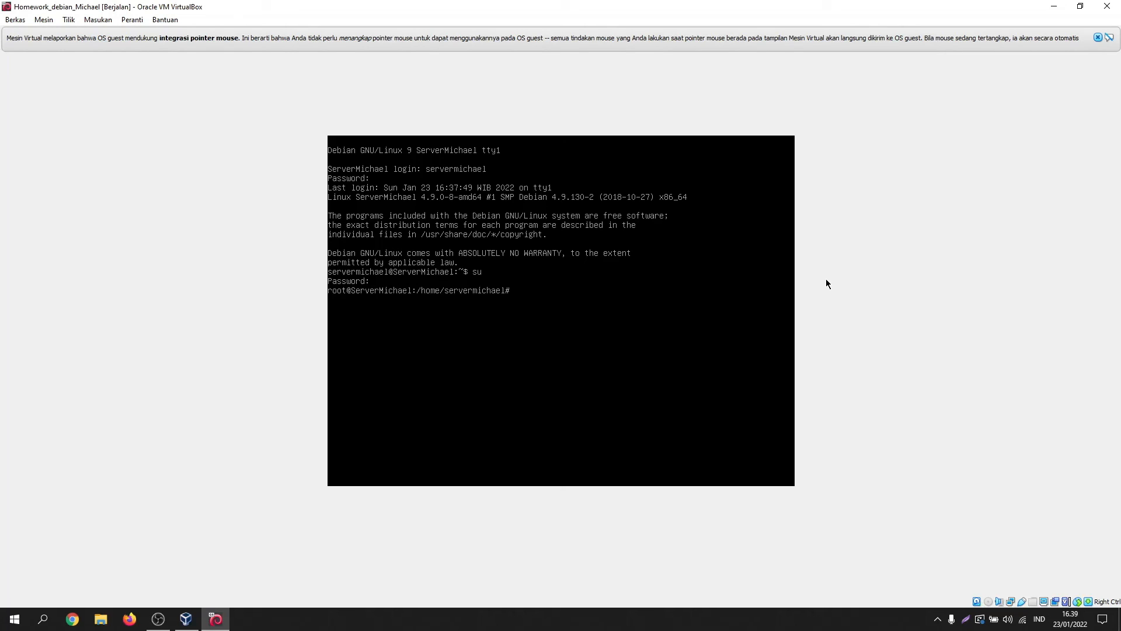
pyautogui.write('ip a')
pyautogui.press('Return')
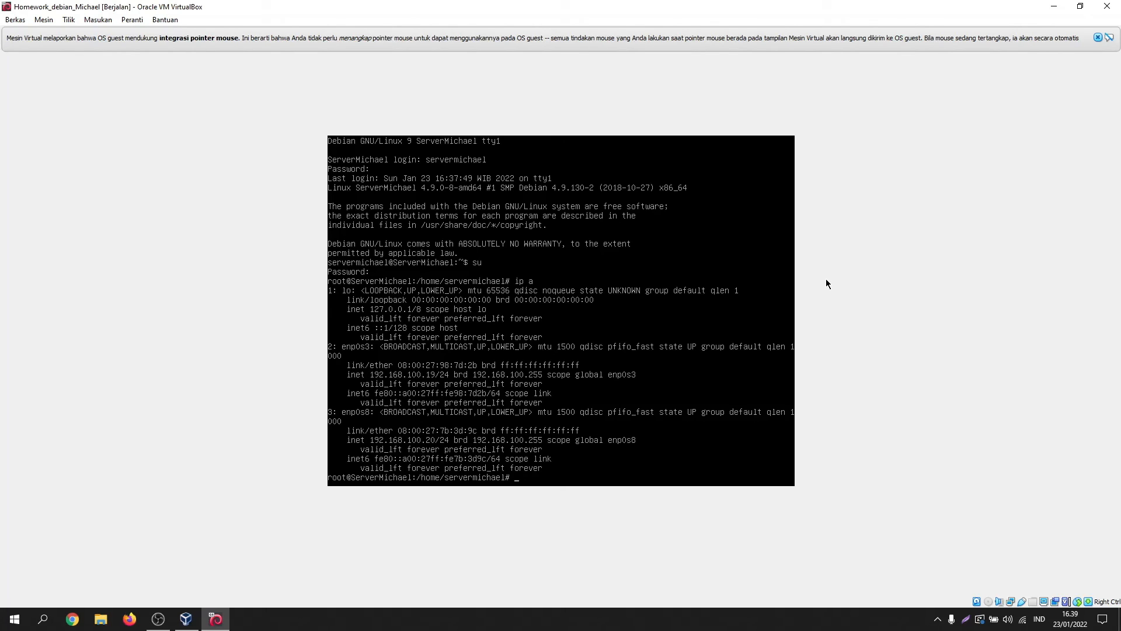
pyautogui.click(186, 620)
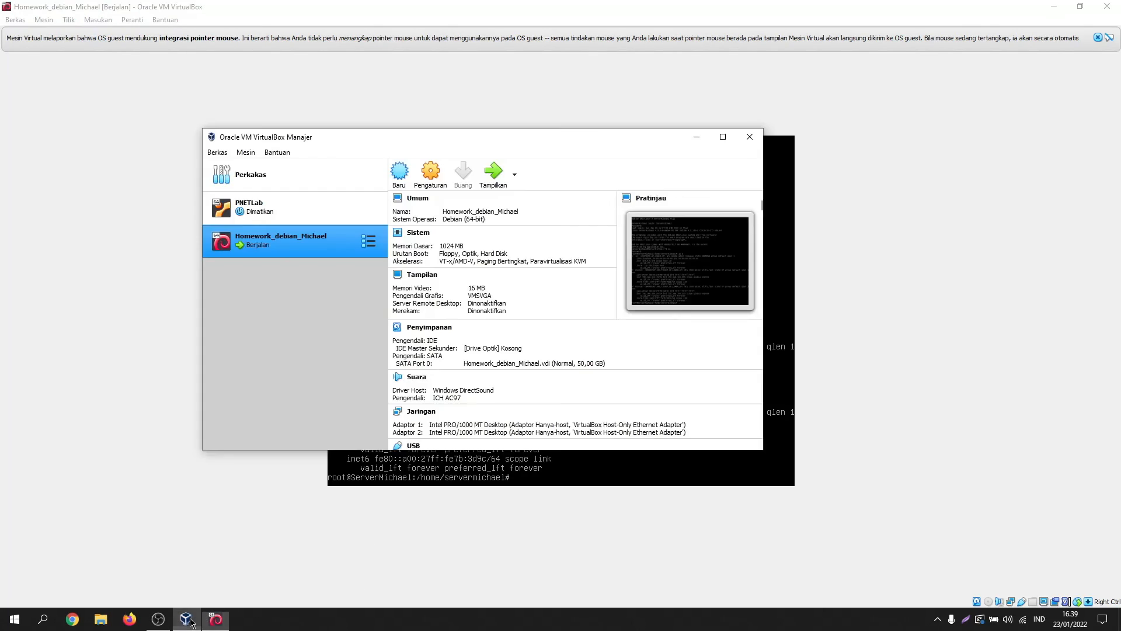
# Step: Attach Adapter 1 as a bridged adapter on the Realtek 8822BE wireless card, then return to the guest
pyautogui.click(426, 181)
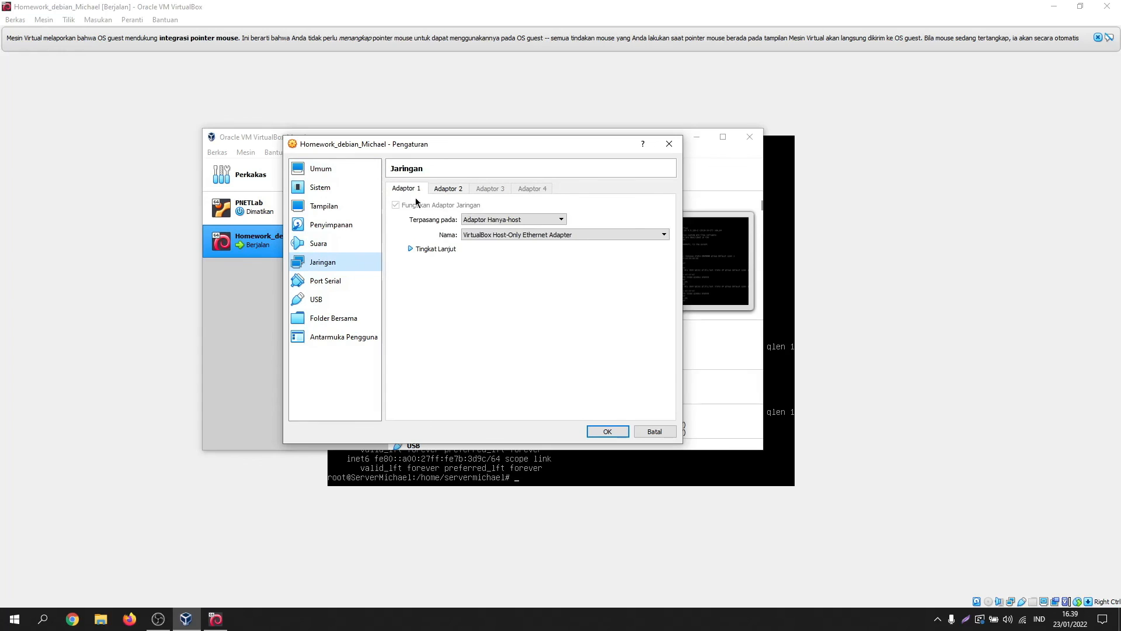
pyautogui.click(494, 221)
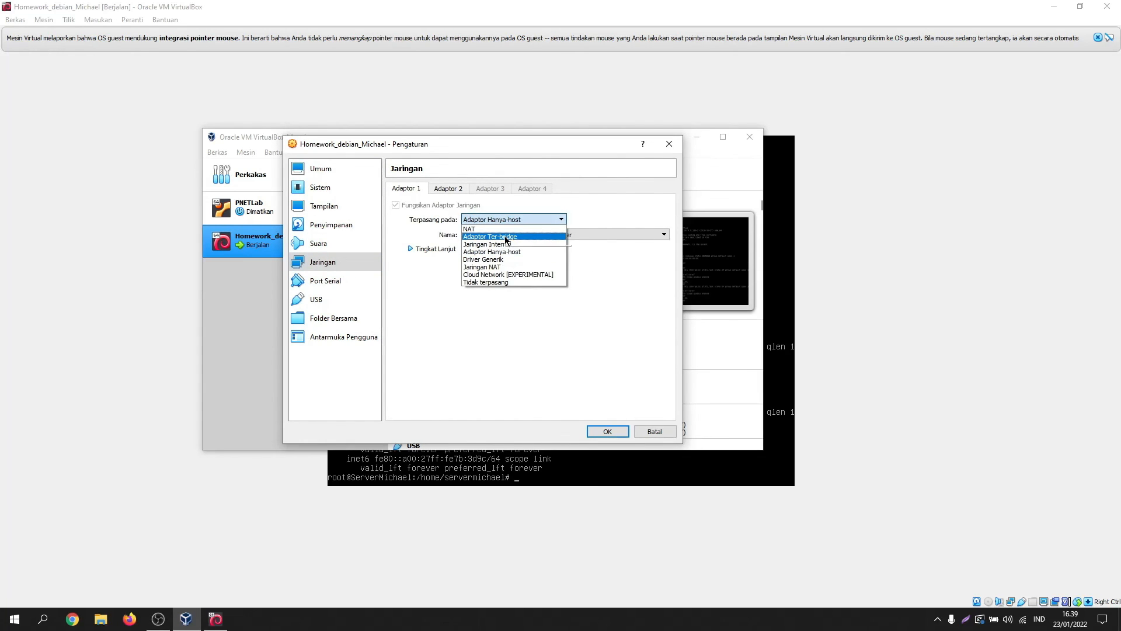
pyautogui.click(504, 236)
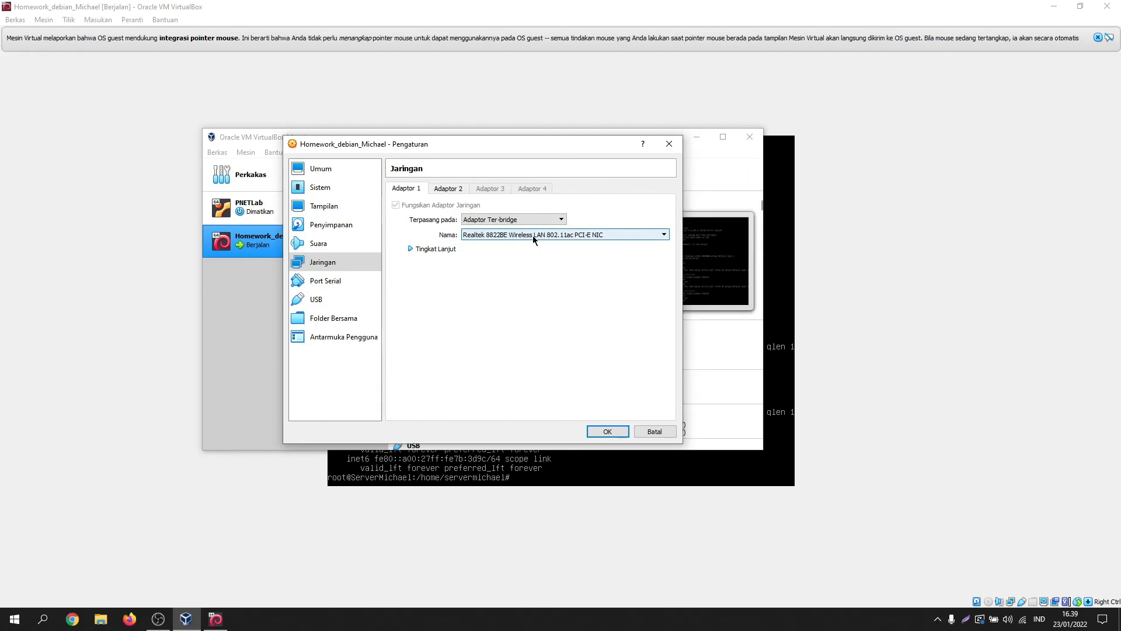
pyautogui.click(602, 432)
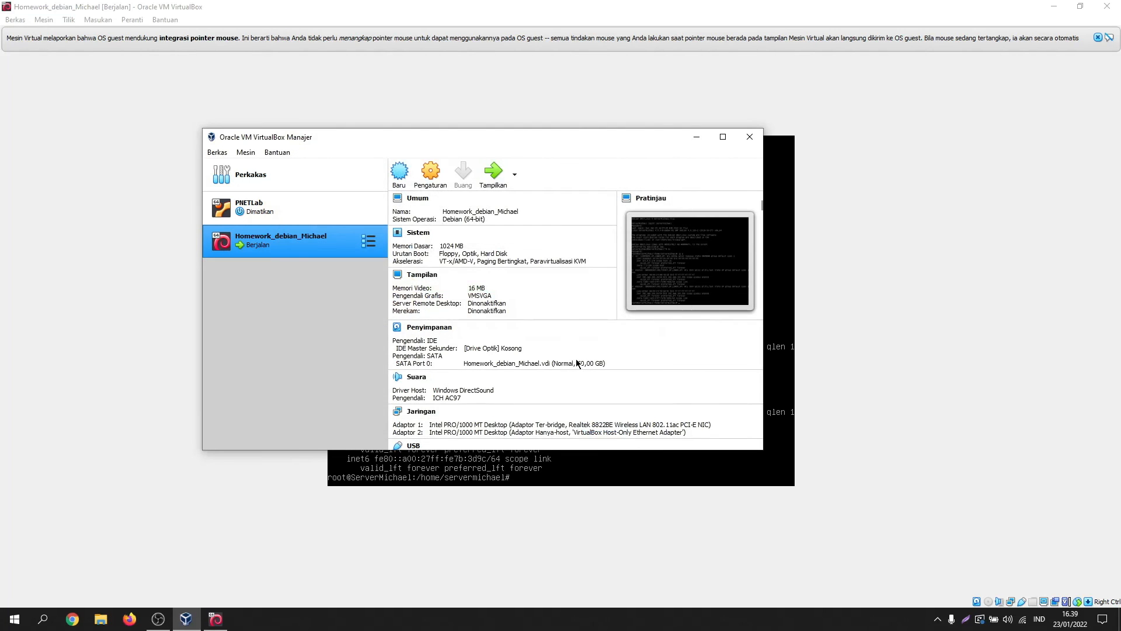
pyautogui.click(781, 385)
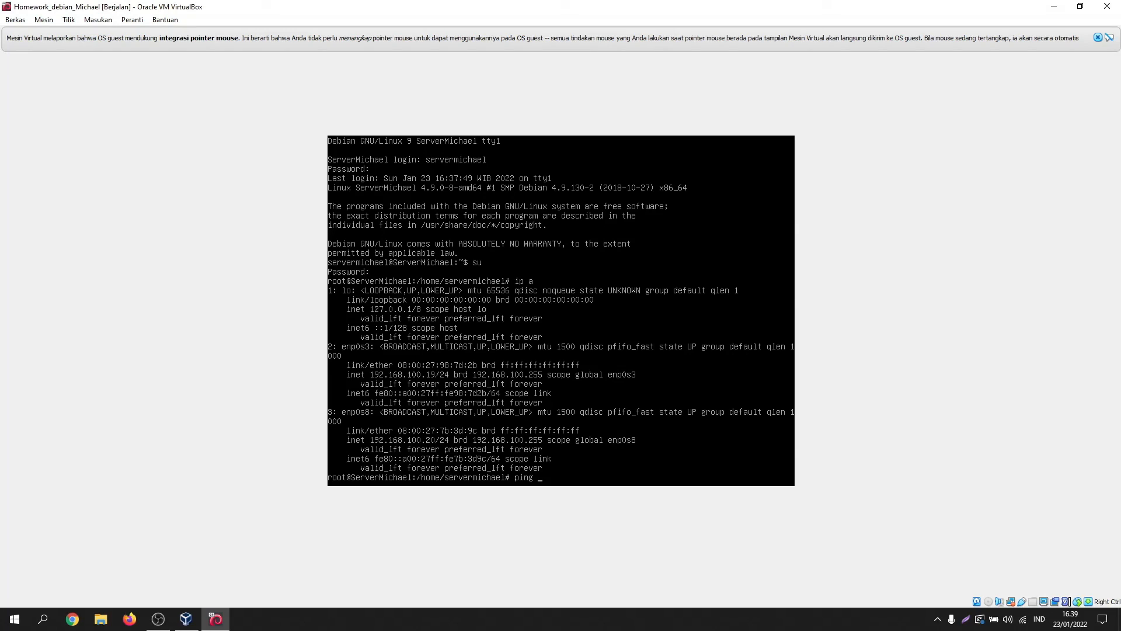
# Step: Ping 8.8.8.8 successfully, then ping google.com and see it fail to resolve
pyautogui.write('ping 8.8.8.8')
pyautogui.press('Return')
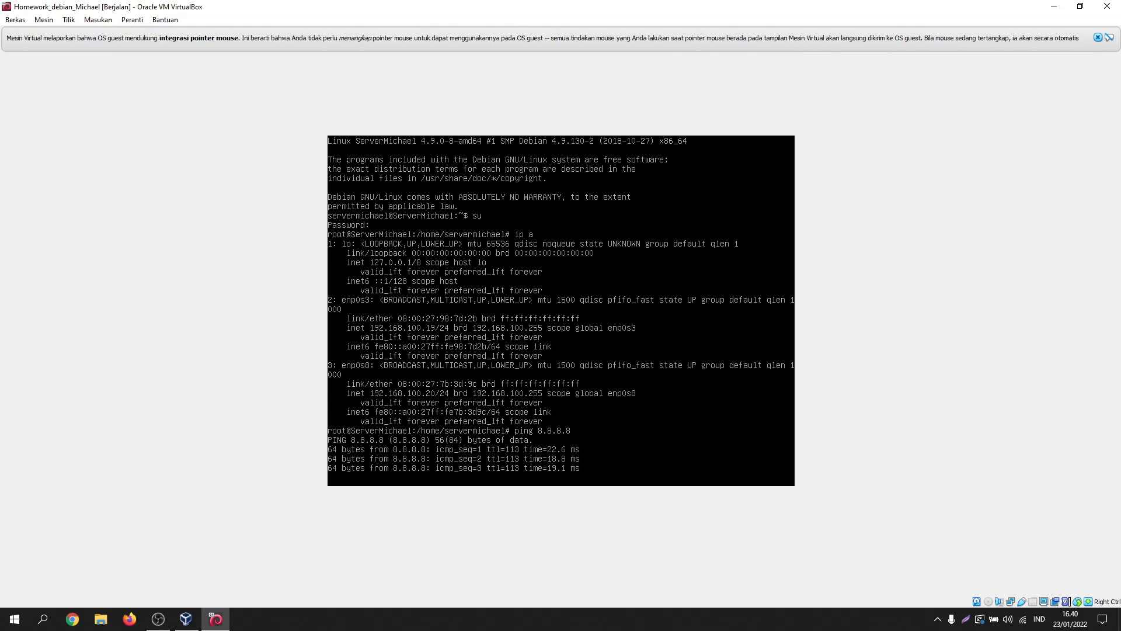
pyautogui.hotkey('ctrl', 'c')
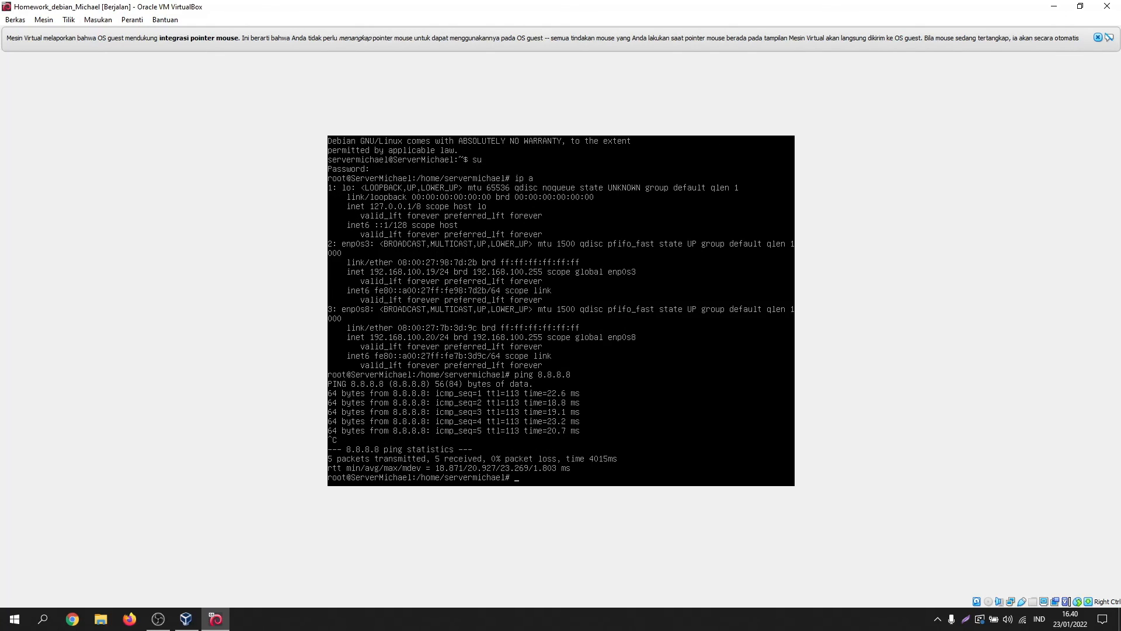
pyautogui.write('ping google.com')
pyautogui.press('Return')
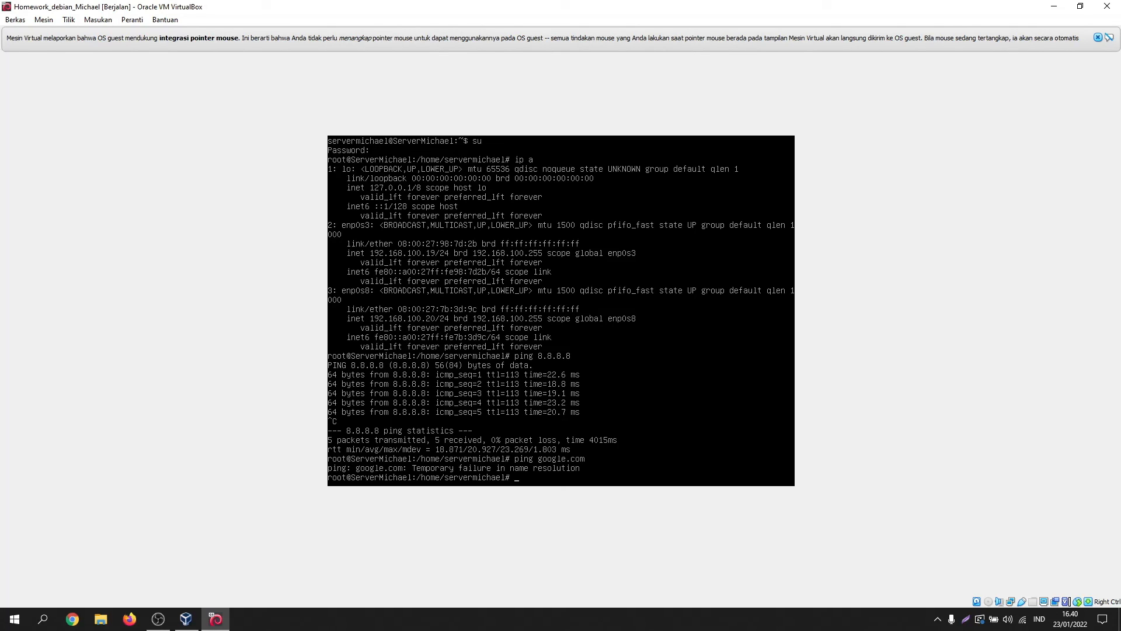
pyautogui.write('nano /etc/resolv.conf')
# Step: Add 'nameserver 8.8.8.8' and 'nameserver 192.168.100.1' lines to /etc/resolv.conf and save it
pyautogui.press('Return')
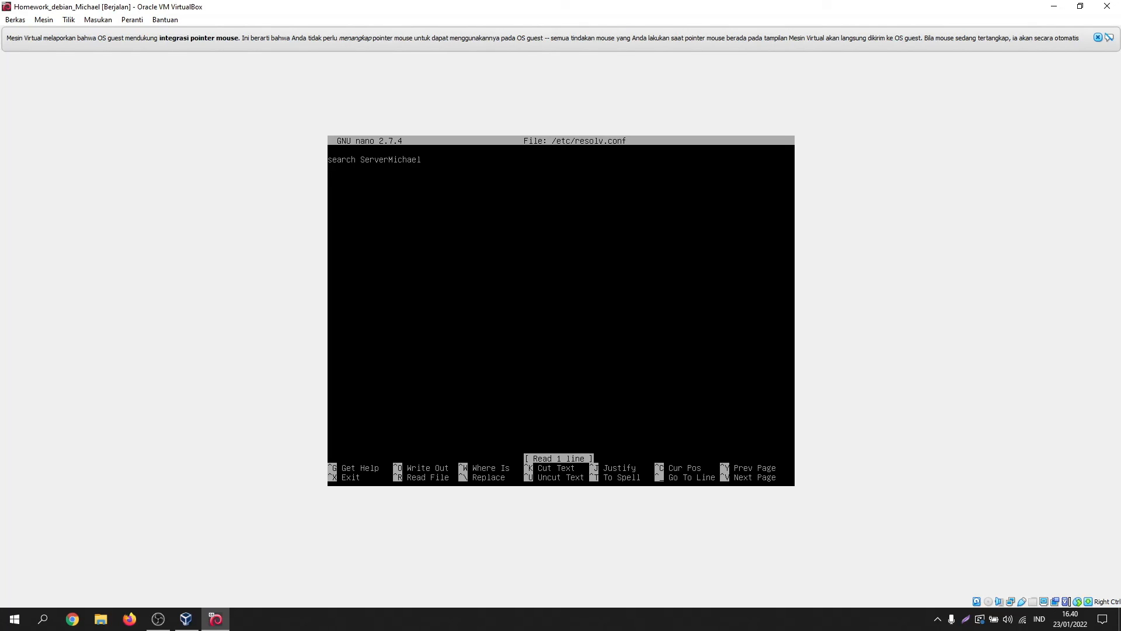
pyautogui.press('Down')
pyautogui.write('namese')
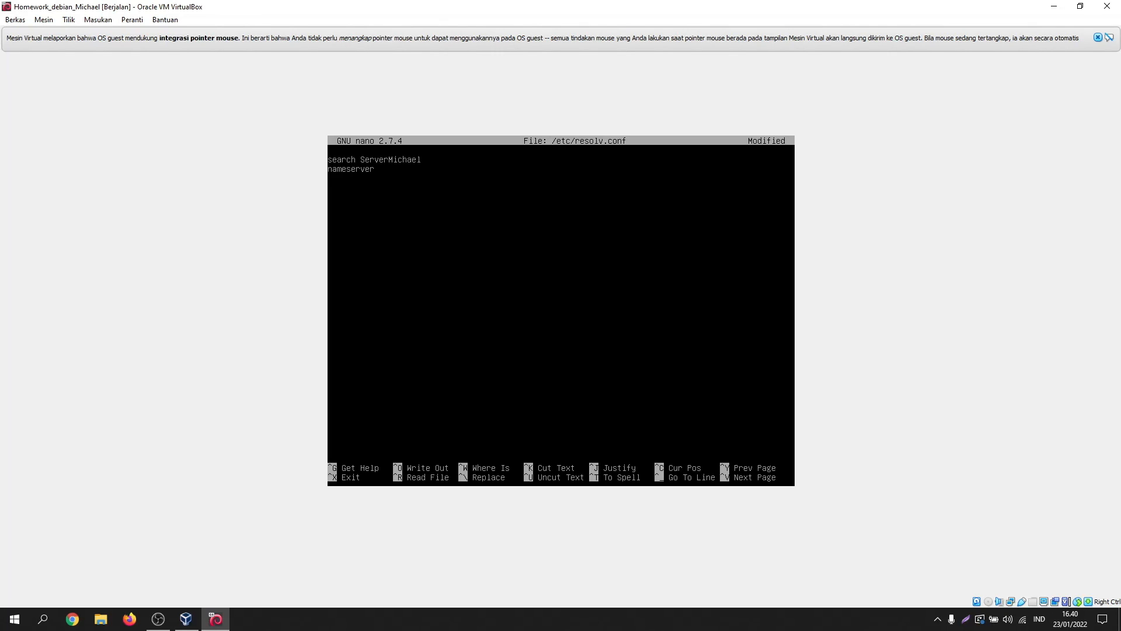
pyautogui.write('rver 8.8.8')
pyautogui.write('ameserver')
pyautogui.press('BackSpace')
pyautogui.press('BackSpace')
pyautogui.press('BackSpace')
pyautogui.write('ver 192.168.100.')
pyautogui.hotkey('ctrl', 'x')
pyautogui.press('y')
pyautogui.press('Return')
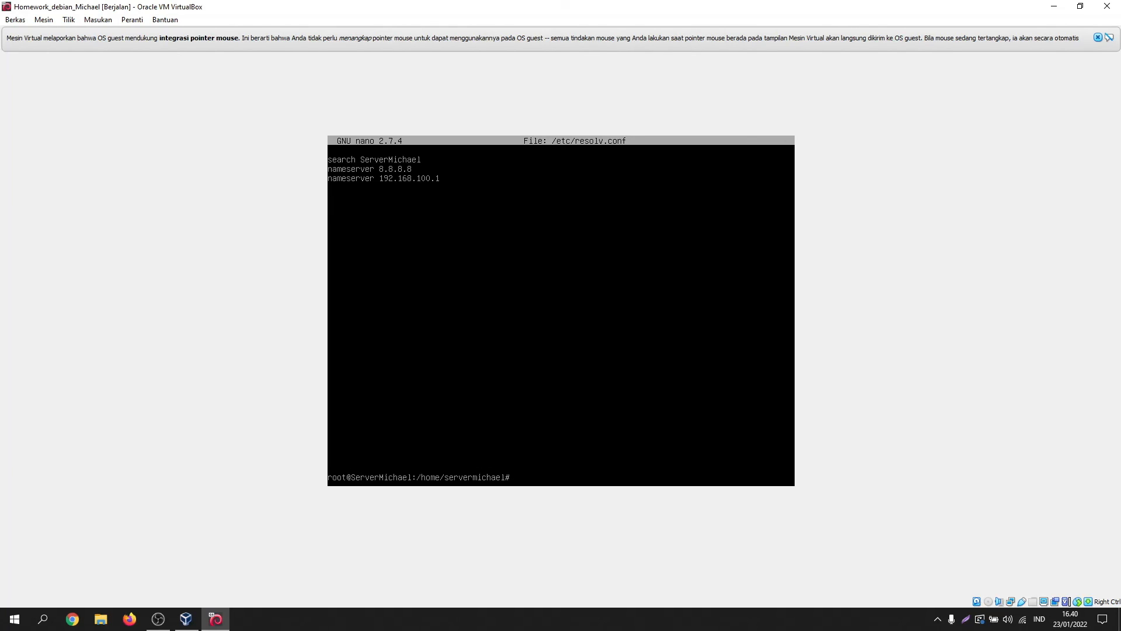
# Step: Clear the console and ping google.com, getting 4 of 5 replies
pyautogui.write('clear')
pyautogui.press('Return')
pyautogui.write('pi')
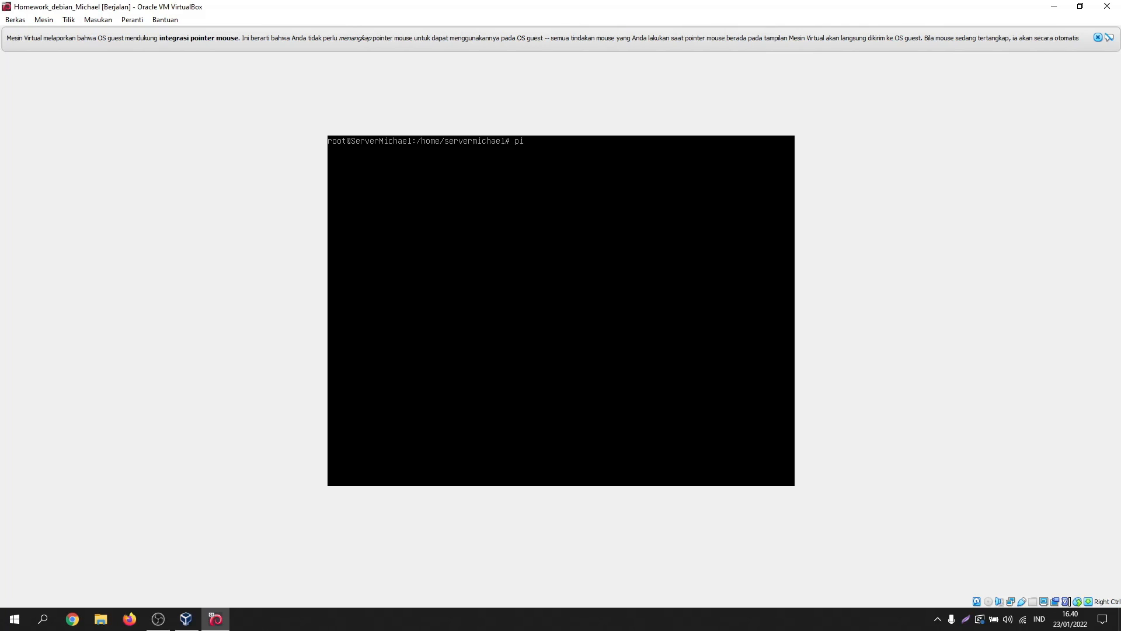
pyautogui.write('ng google.com')
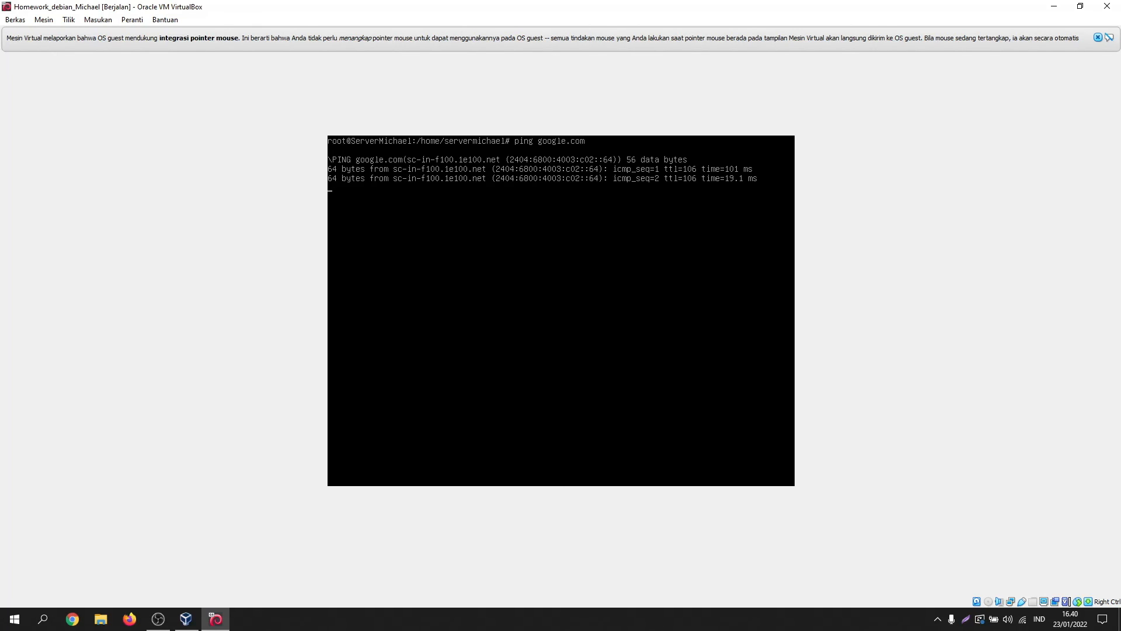
pyautogui.hotkey('ctrl', 'c')
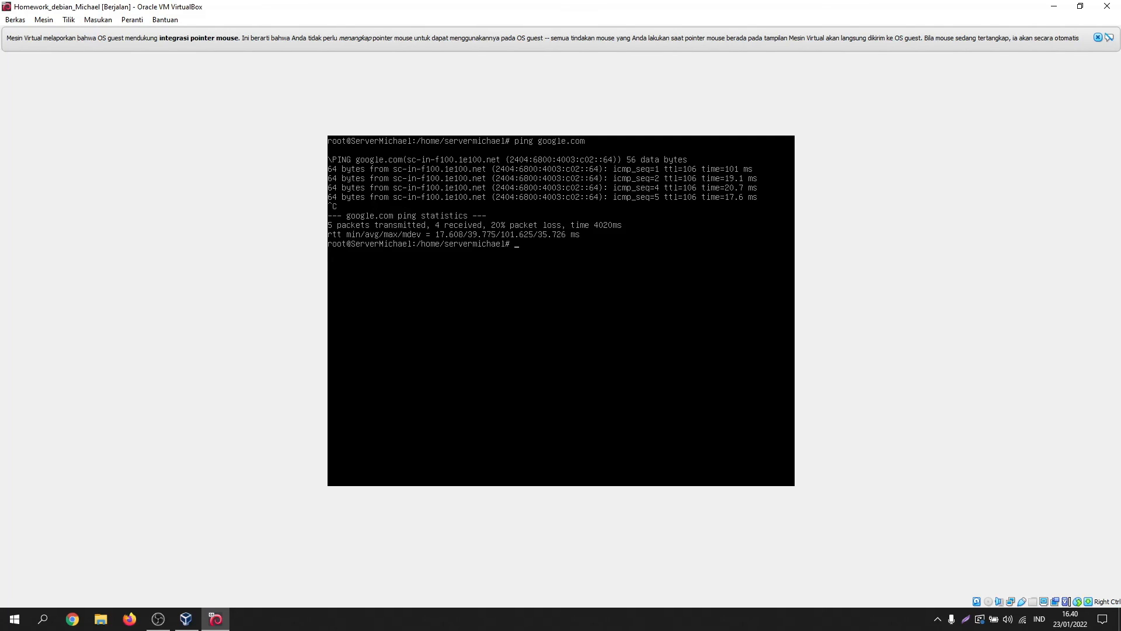